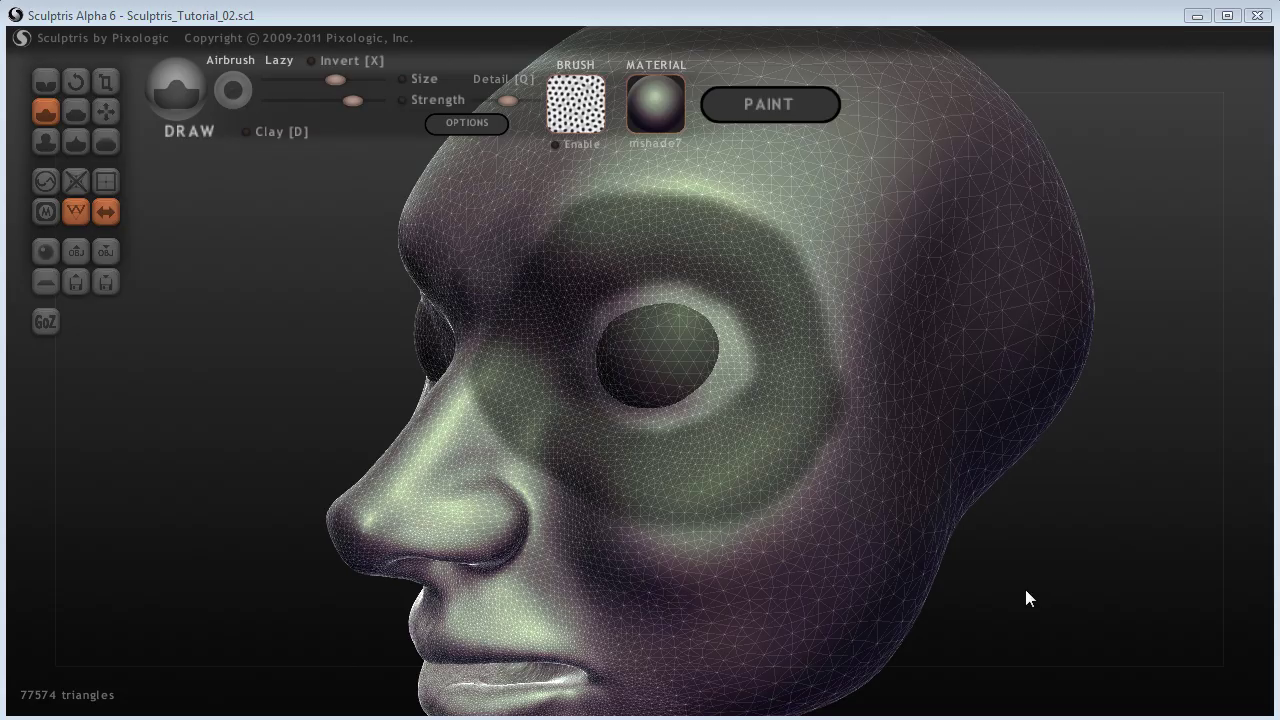
Step: Lower the Draw brush strength to a low setting for sculpting around the masked eye
drag(1025, 589, 1073, 598)
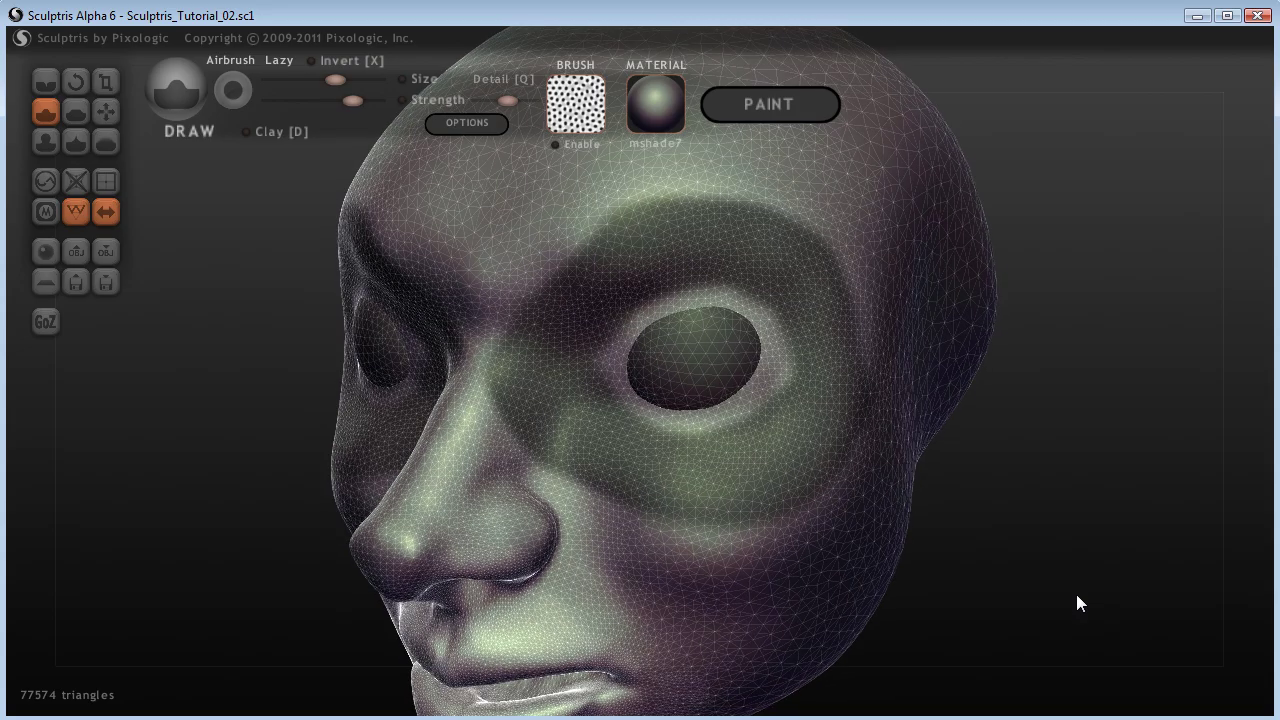
scroll(1068, 540, up, 5)
mouse_move(1203, 595)
mouse_down()
mouse_move(1223, 603)
mouse_move(1050, 575)
mouse_up()
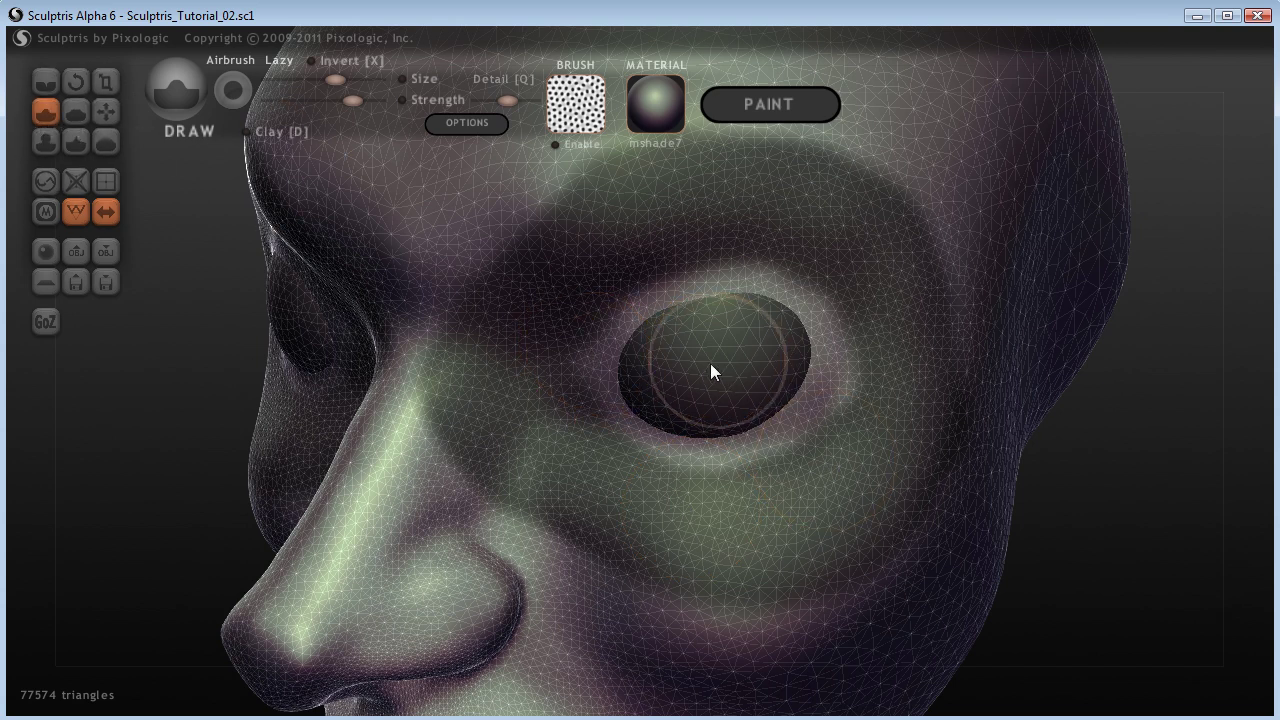
ctrl+scroll(694, 358, down, 5)
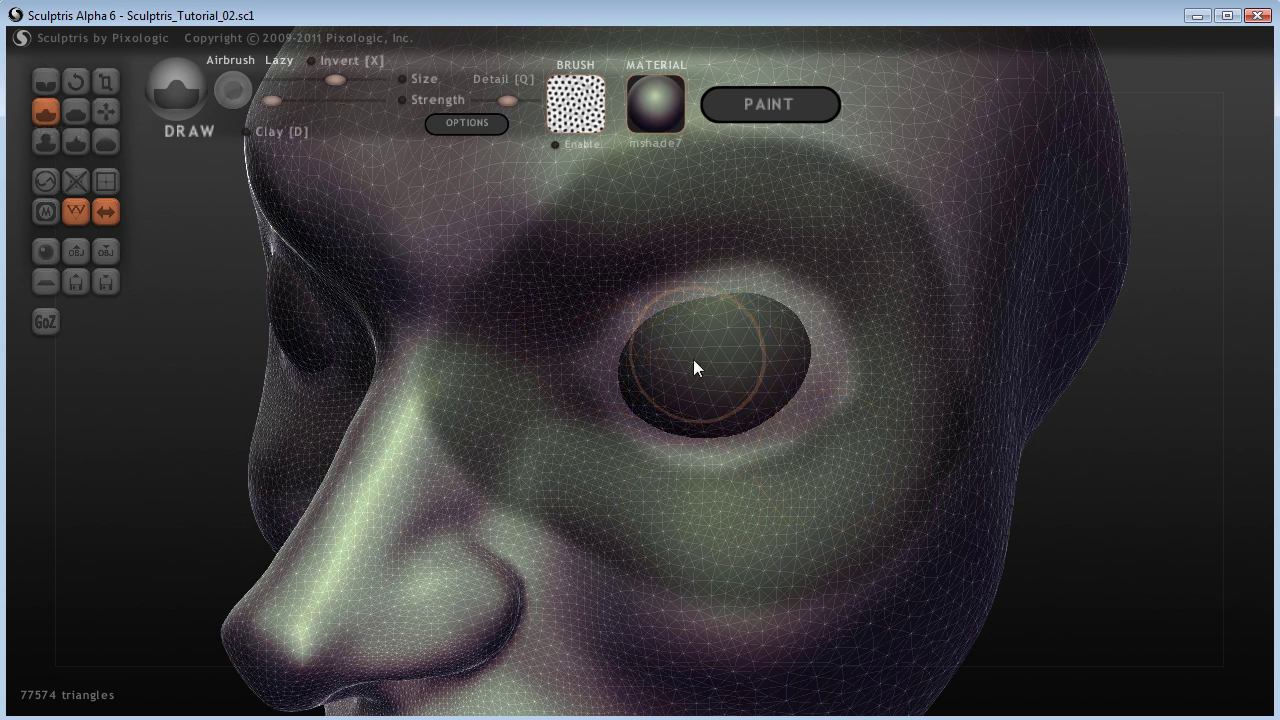
scroll(693, 366, up, 1)
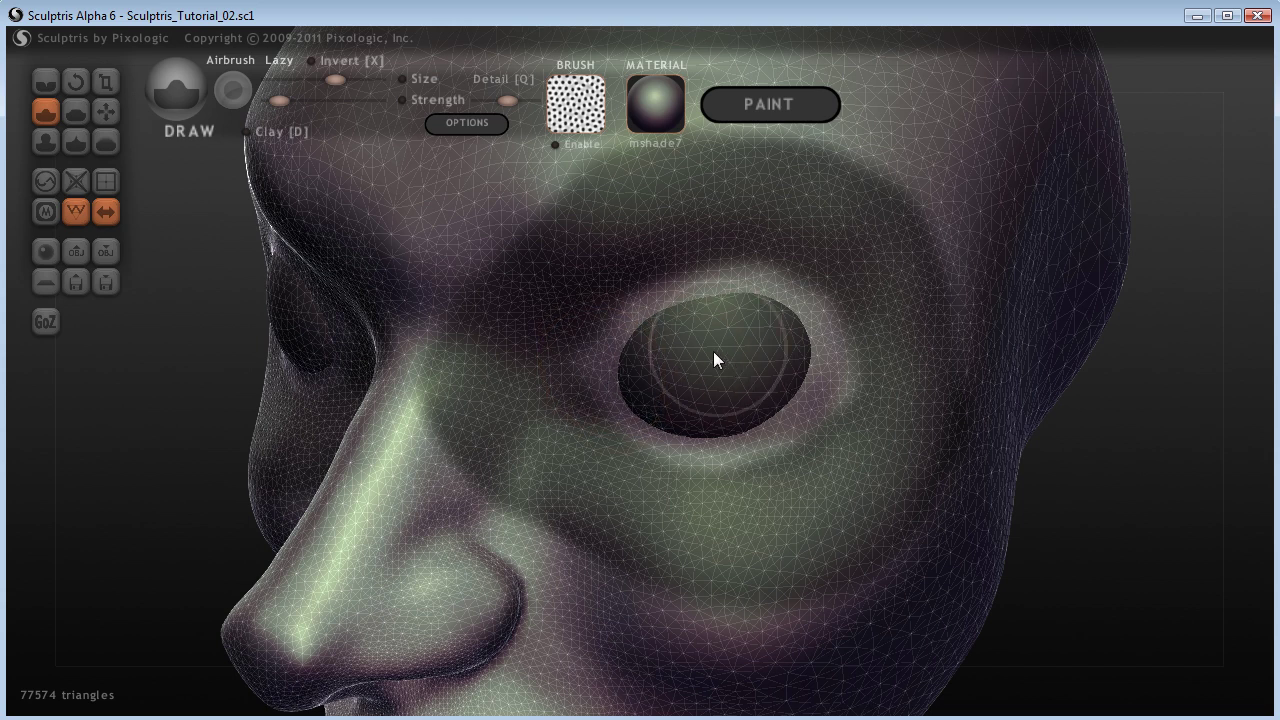
Step: Build up the unmasked rim around the eyeball into bulging eyelids with Draw strokes, keeping the surrounding face and eyeball masked
click(714, 376)
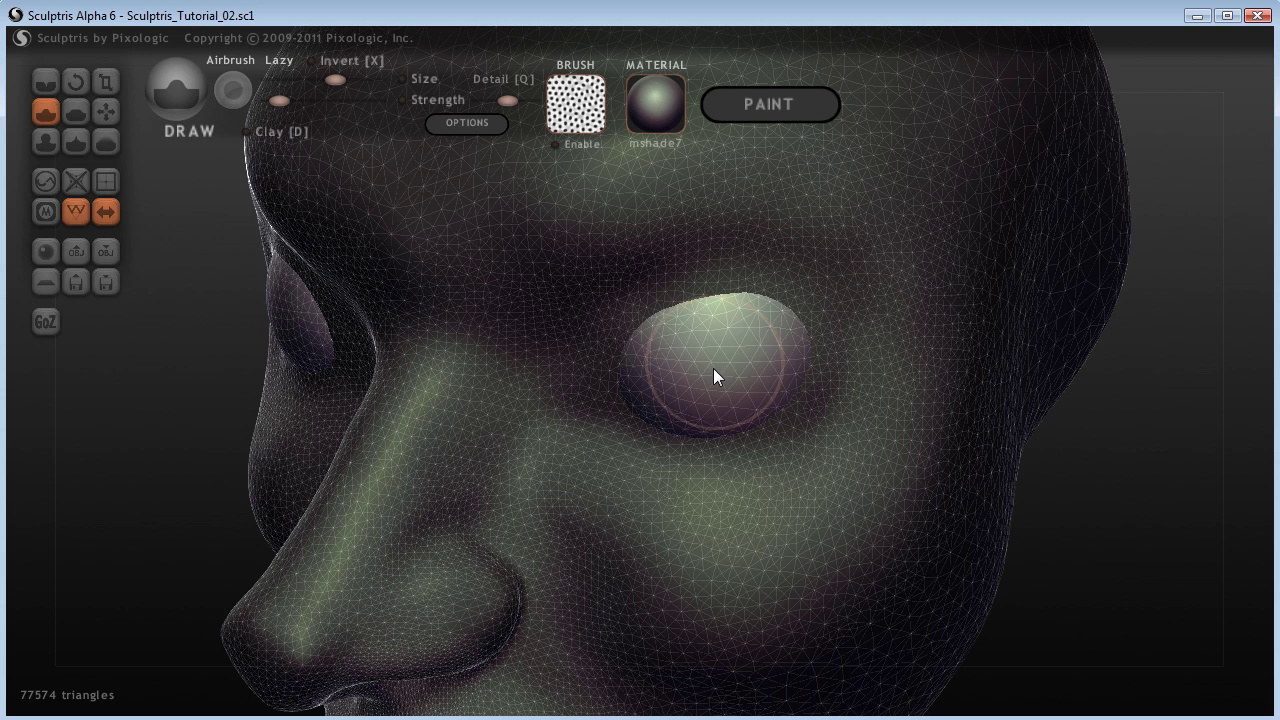
key(ctrl+z)
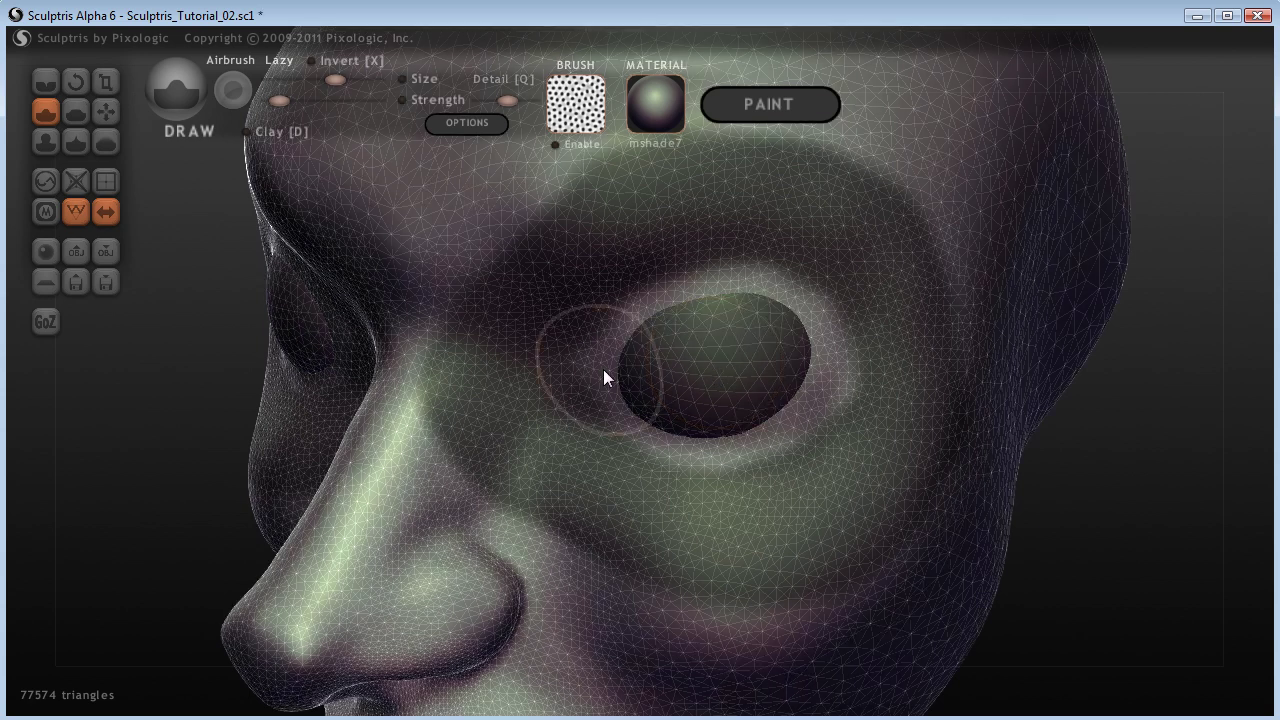
mouse_move(652, 371)
mouse_down()
mouse_move(799, 360)
mouse_move(749, 382)
mouse_move(694, 370)
mouse_up()
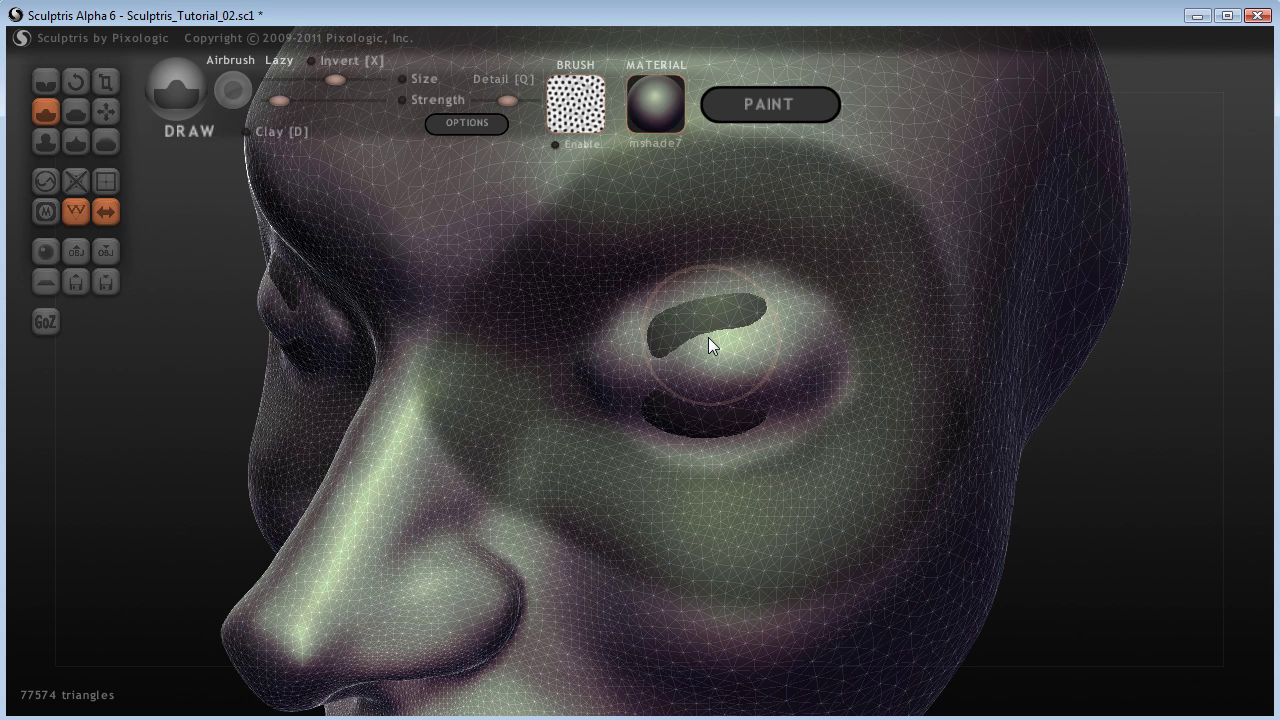
mouse_move(708, 338)
mouse_down()
mouse_move(722, 340)
mouse_move(711, 402)
mouse_up()
Step: Invert the mask to expose the eyeball beneath the new eyelids, and restore the original masking
key(ctrl+i)
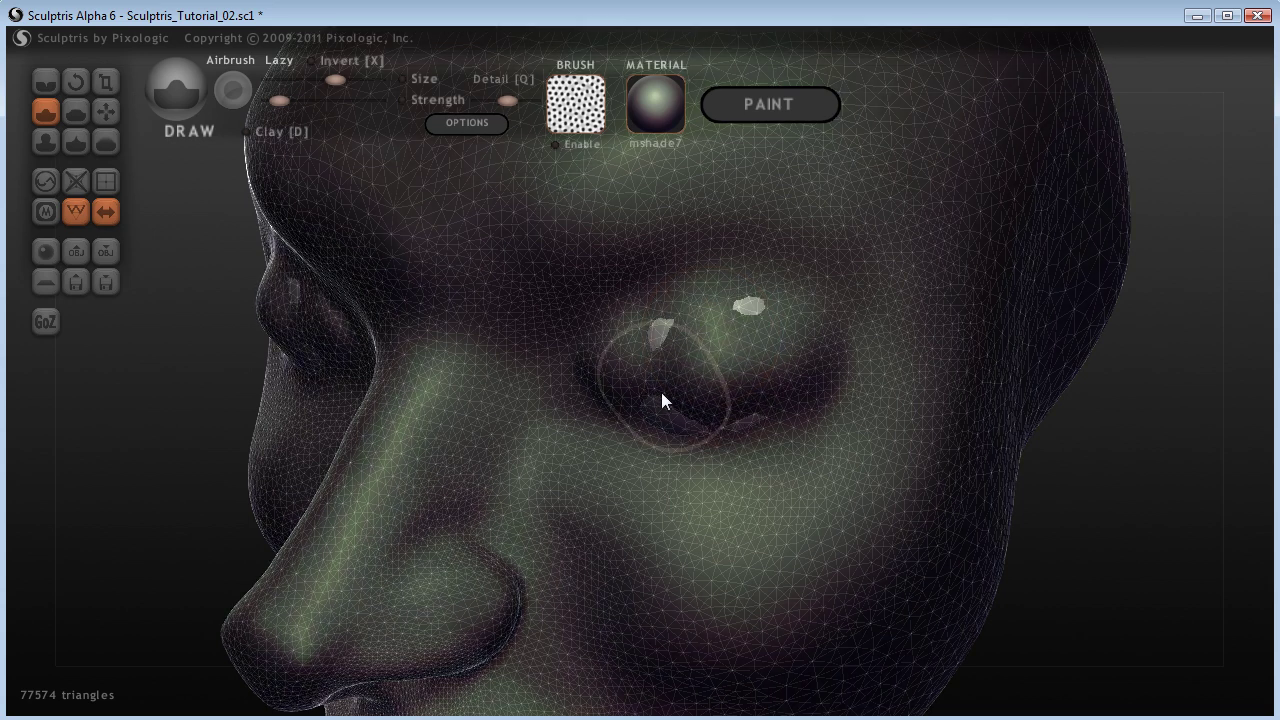
key(ctrl+i)
ctrl+alt+drag(666, 386, 664, 378)
Step: Rework the inner part of the upper eyelid with the Draw brush and smooth across the lid
mouse_move(1230, 574)
mouse_down()
mouse_move(1216, 511)
mouse_move(1163, 509)
mouse_move(1220, 551)
mouse_move(1151, 556)
mouse_move(1172, 576)
mouse_move(1140, 570)
mouse_up()
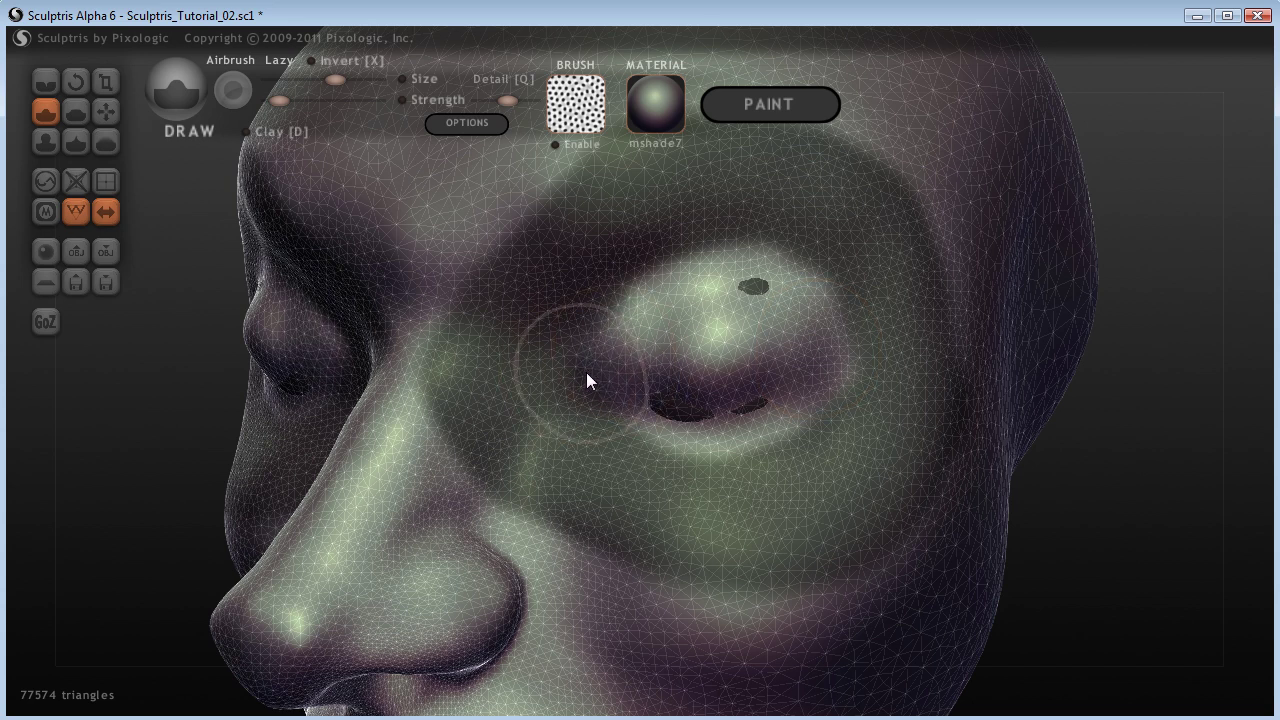
click(665, 297)
mouse_move(601, 316)
mouse_down()
mouse_move(627, 278)
mouse_move(758, 251)
mouse_move(829, 273)
mouse_move(839, 375)
mouse_move(702, 445)
mouse_move(617, 406)
mouse_move(600, 372)
mouse_up()
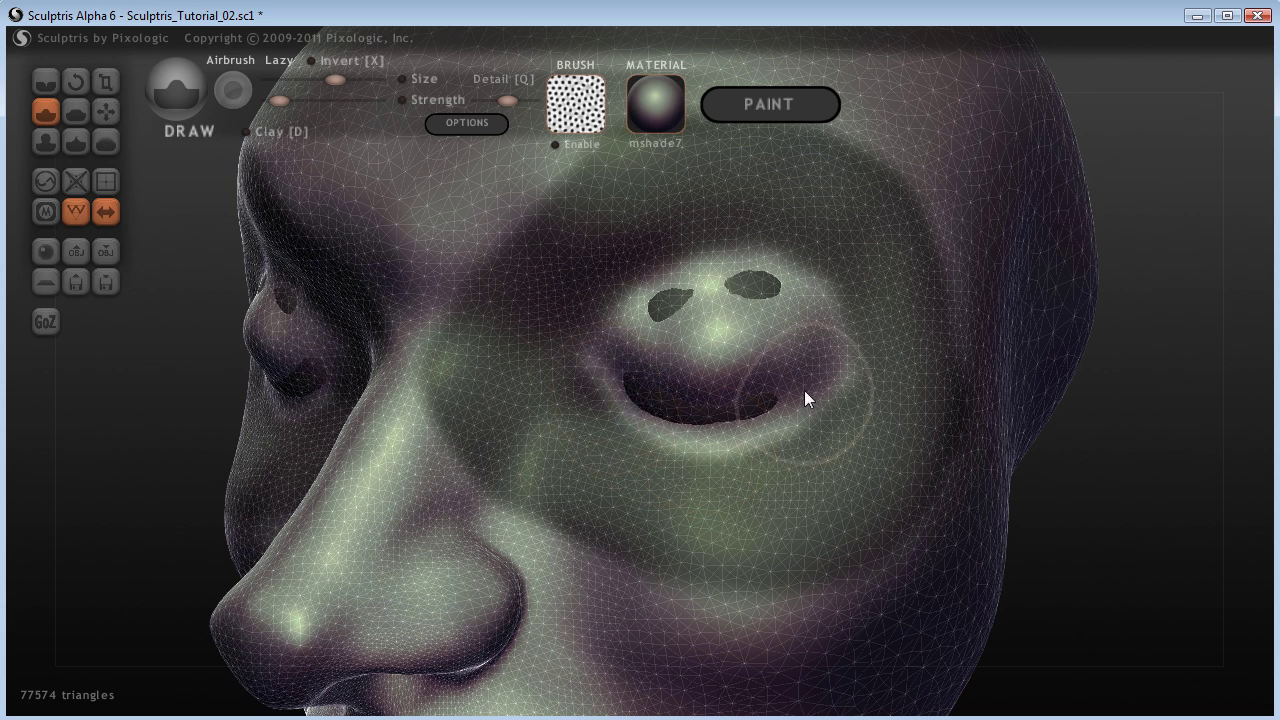
mouse_move(725, 341)
shift+mouse_down()
mouse_move(689, 363)
mouse_move(706, 369)
mouse_move(681, 361)
mouse_move(769, 361)
mouse_move(781, 346)
mouse_move(733, 365)
mouse_move(782, 344)
mouse_move(655, 369)
mouse_move(616, 344)
shift+mouse_up()
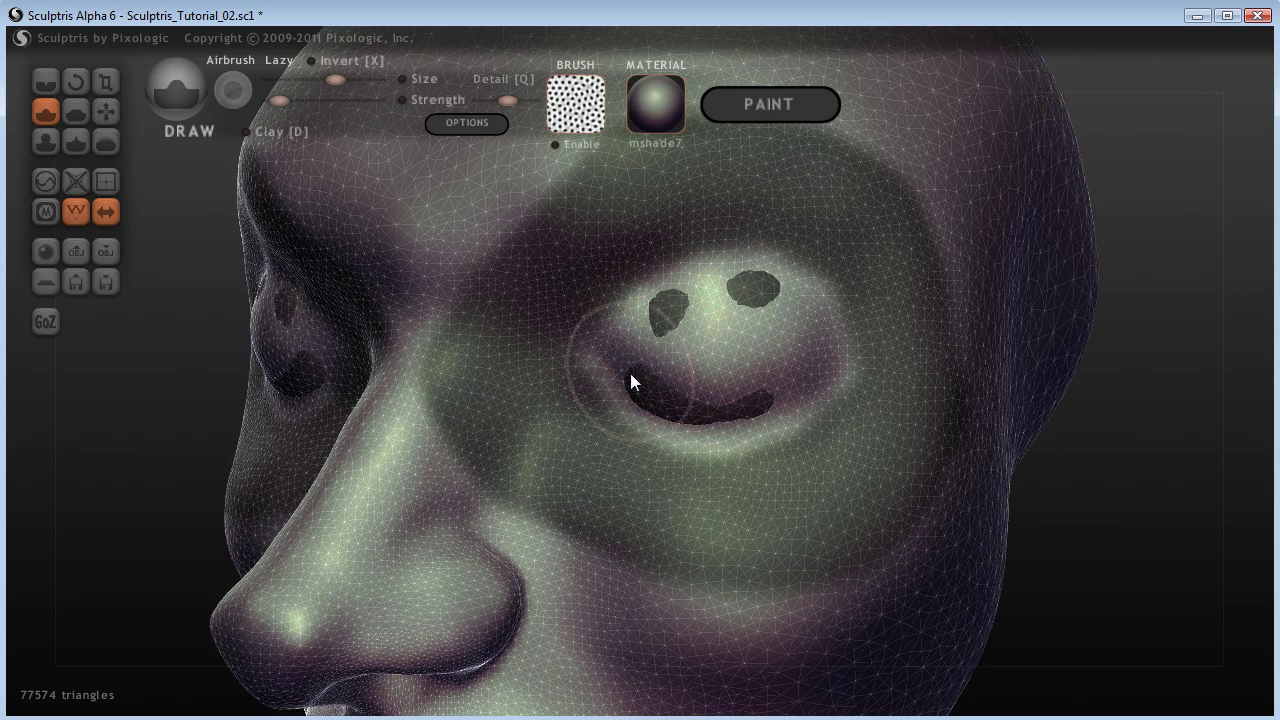
mouse_move(1114, 485)
mouse_down()
mouse_move(984, 464)
mouse_move(994, 492)
mouse_move(1143, 500)
mouse_move(1157, 480)
mouse_move(1104, 500)
mouse_up()
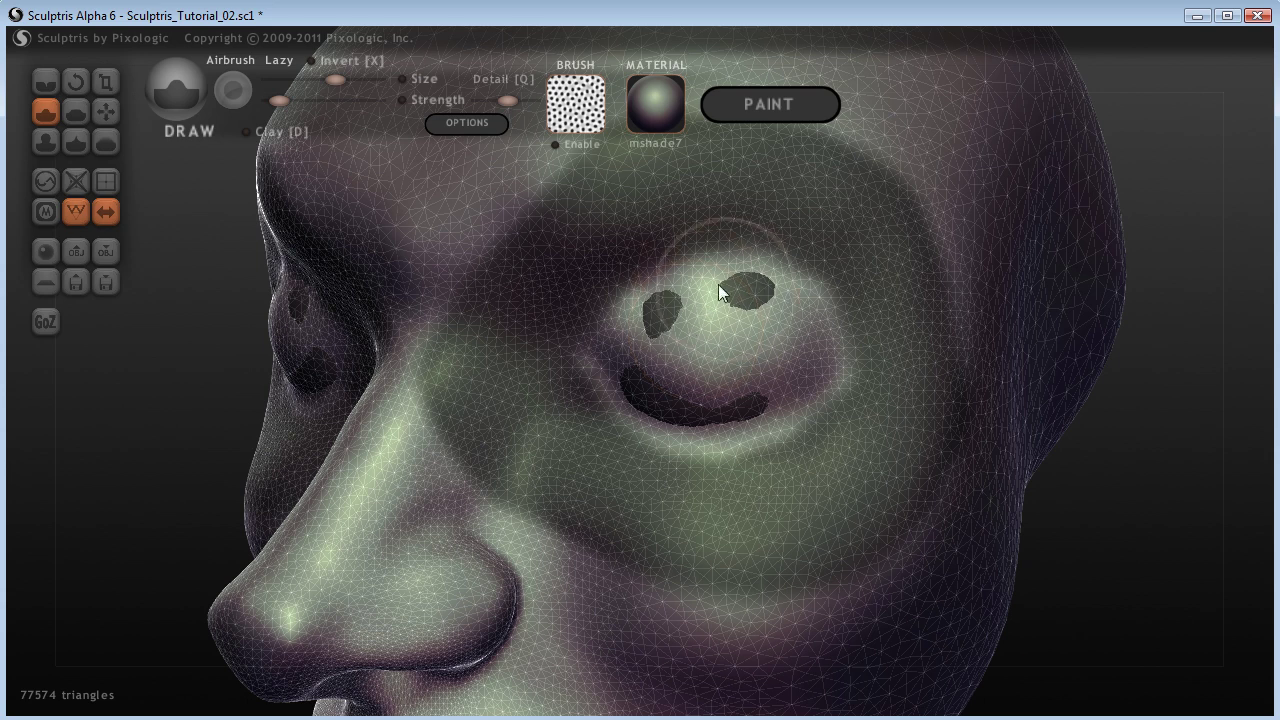
Step: Sculpt along the upper edge of the eyelid, just beneath the brow, with repeated Draw strokes
click(708, 228)
click(708, 228)
click(708, 228)
mouse_move(663, 251)
mouse_down()
mouse_move(717, 231)
mouse_move(806, 234)
mouse_move(820, 269)
mouse_move(774, 230)
mouse_up()
Step: Shape the lower eyelid rim, the inner side of the lid and its outer corner with Draw strokes
mouse_move(814, 446)
mouse_down()
mouse_move(697, 472)
mouse_move(636, 455)
mouse_move(605, 411)
mouse_up()
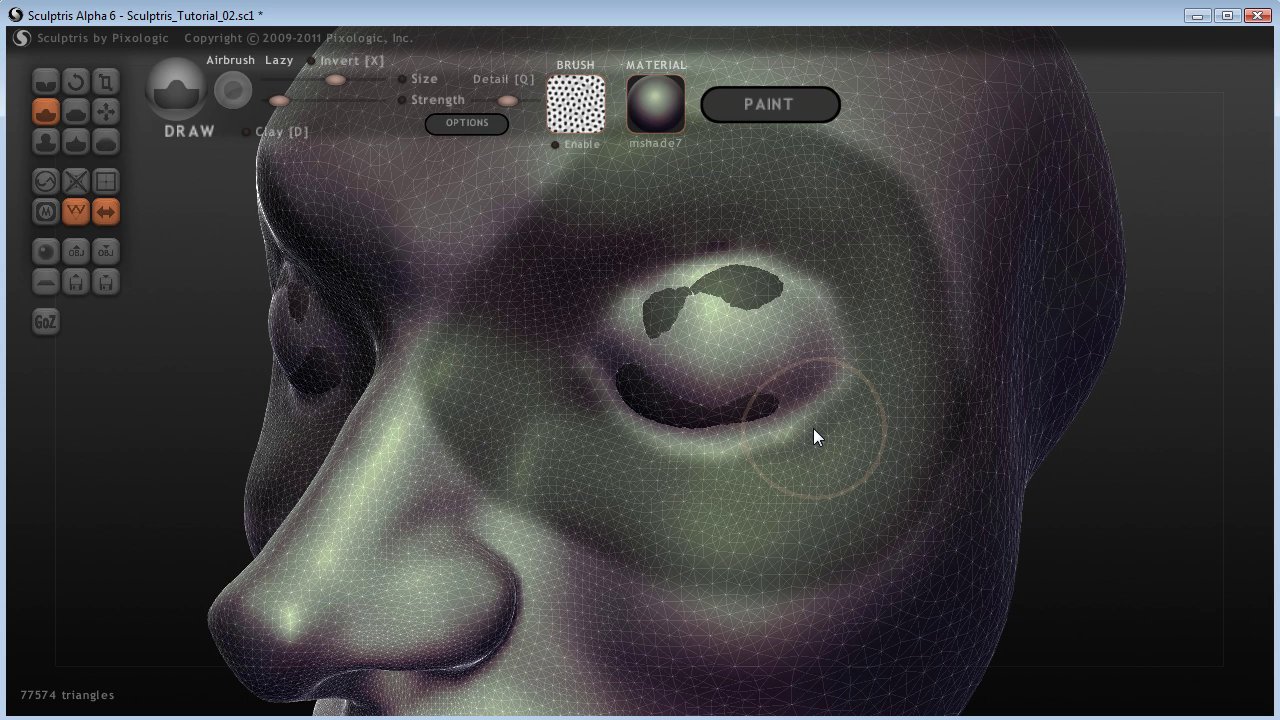
mouse_move(813, 428)
mouse_down()
mouse_move(830, 415)
mouse_move(777, 437)
mouse_move(789, 443)
mouse_move(703, 457)
mouse_move(800, 446)
mouse_up()
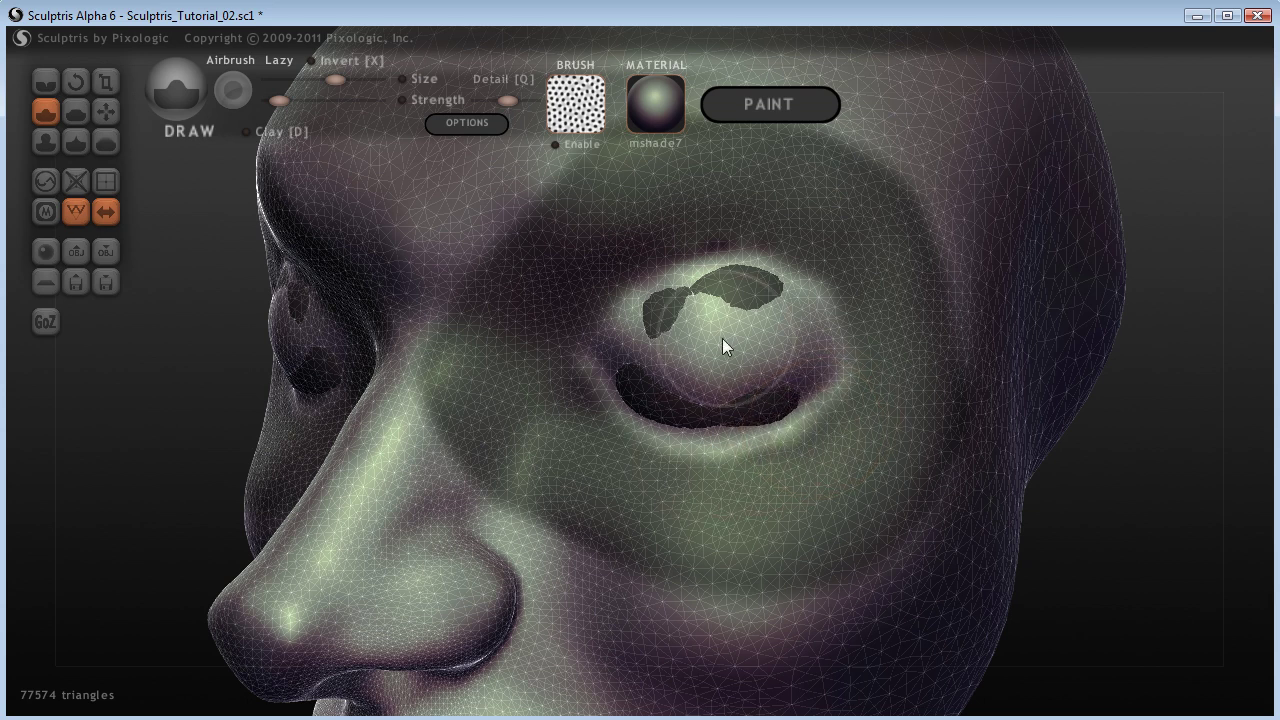
mouse_move(708, 328)
mouse_down()
mouse_move(677, 348)
mouse_move(616, 321)
mouse_up()
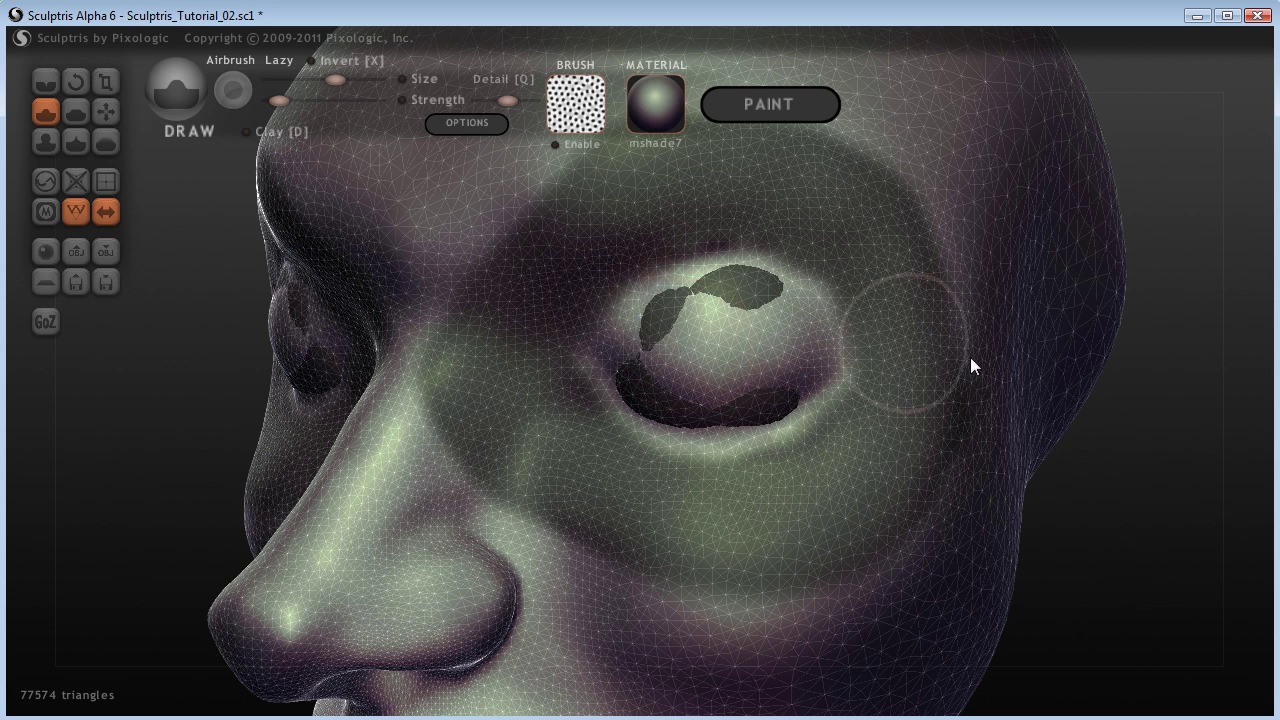
drag(1146, 490, 1100, 485)
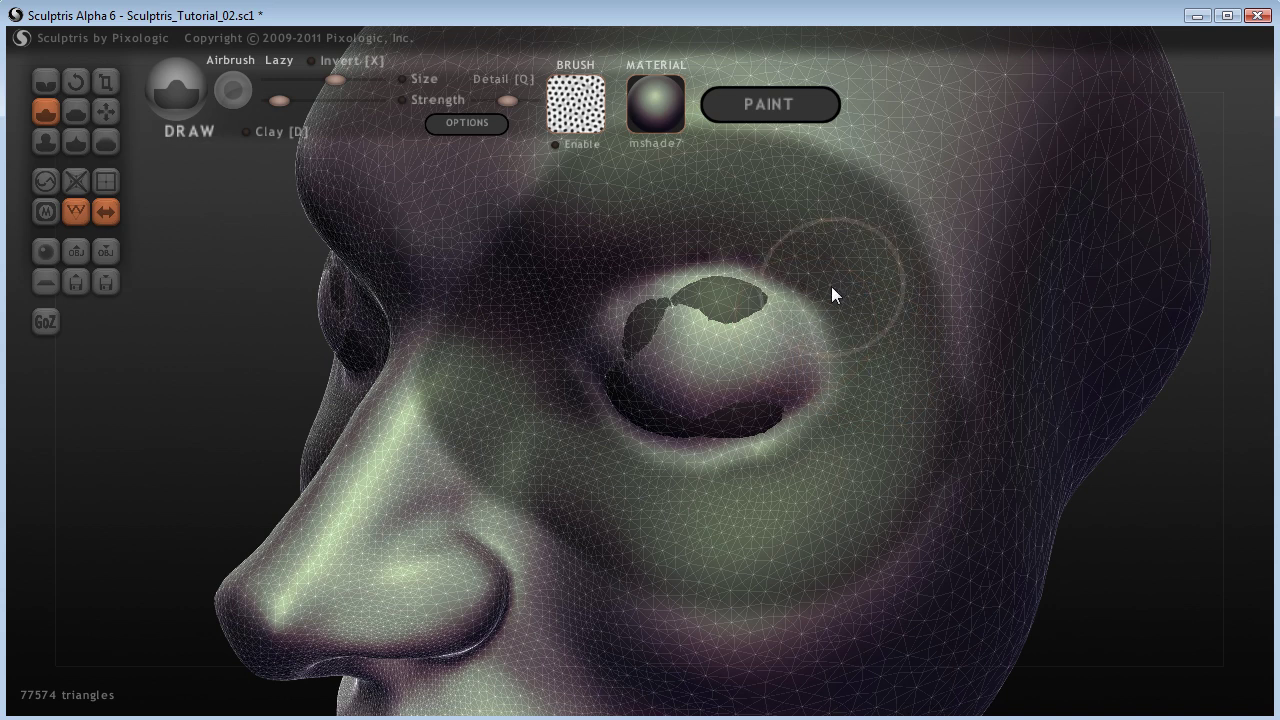
mouse_move(843, 326)
mouse_down()
mouse_move(812, 288)
mouse_move(852, 336)
mouse_up()
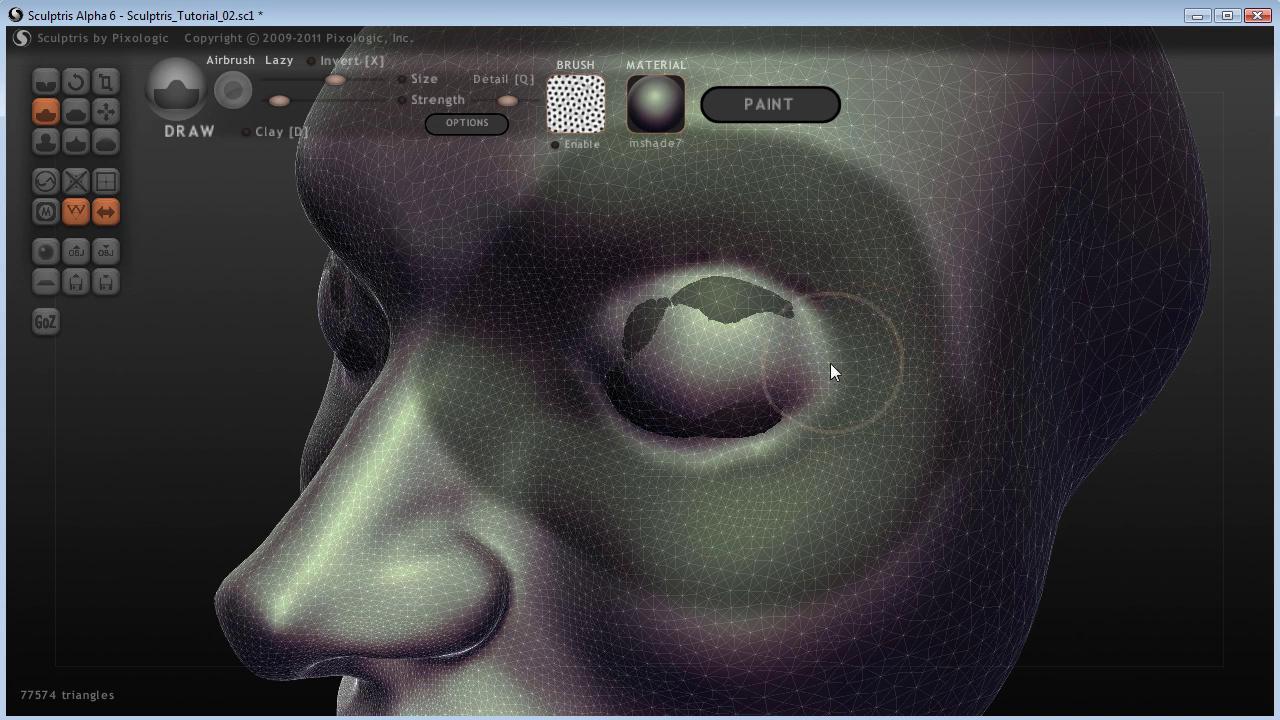
Step: Refine the outer lid area, work on the eyeball with the mask inverted, and restore the original mask
mouse_move(1140, 608)
mouse_down()
mouse_move(1194, 586)
mouse_move(1180, 520)
mouse_up()
mouse_move(823, 332)
mouse_down()
mouse_move(747, 337)
mouse_move(793, 330)
mouse_move(710, 326)
mouse_move(745, 326)
mouse_move(708, 301)
mouse_move(711, 315)
mouse_move(683, 330)
mouse_move(694, 302)
mouse_move(770, 319)
mouse_move(769, 308)
mouse_move(736, 346)
mouse_up()
click(727, 348)
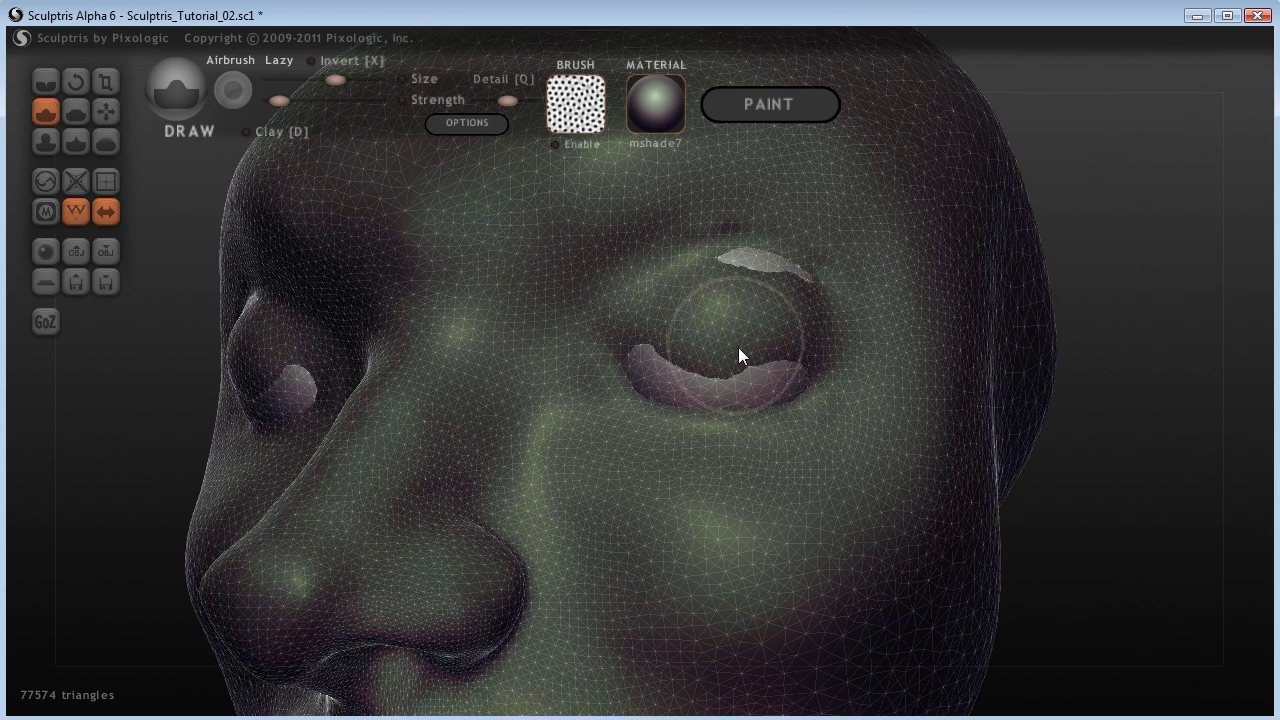
mouse_move(733, 347)
mouse_down()
mouse_move(676, 349)
mouse_move(718, 337)
mouse_up()
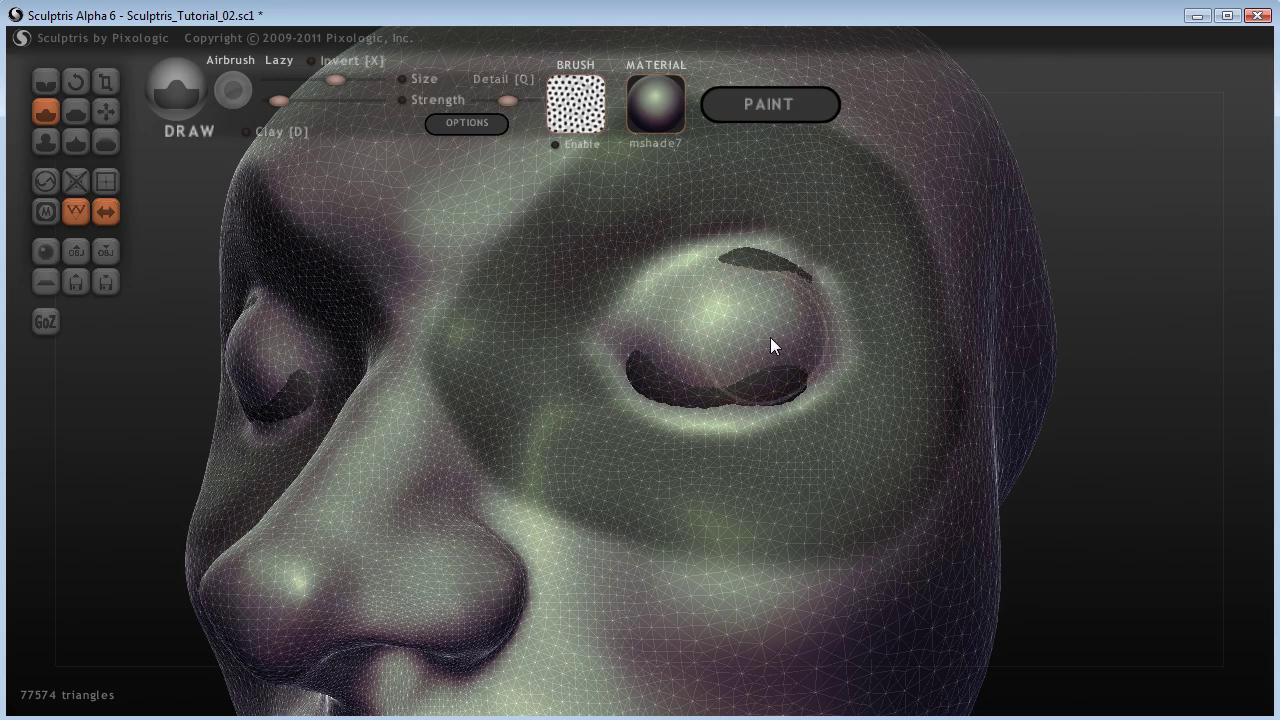
Step: Check the eyelids from the front and side of the head, and slightly reduce the brush size
drag(1135, 500, 1033, 540)
right_drag(1033, 540, 1107, 519)
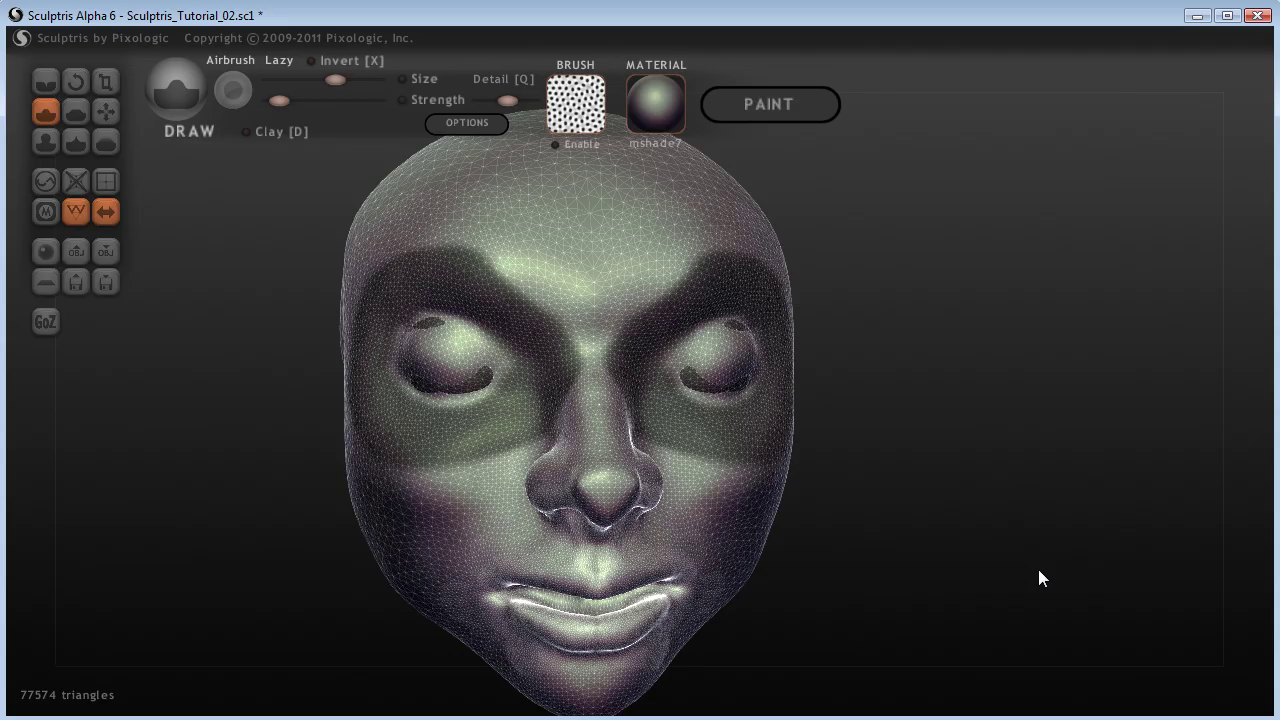
right_drag(1038, 578, 1158, 606)
scroll(1158, 606, up, 3)
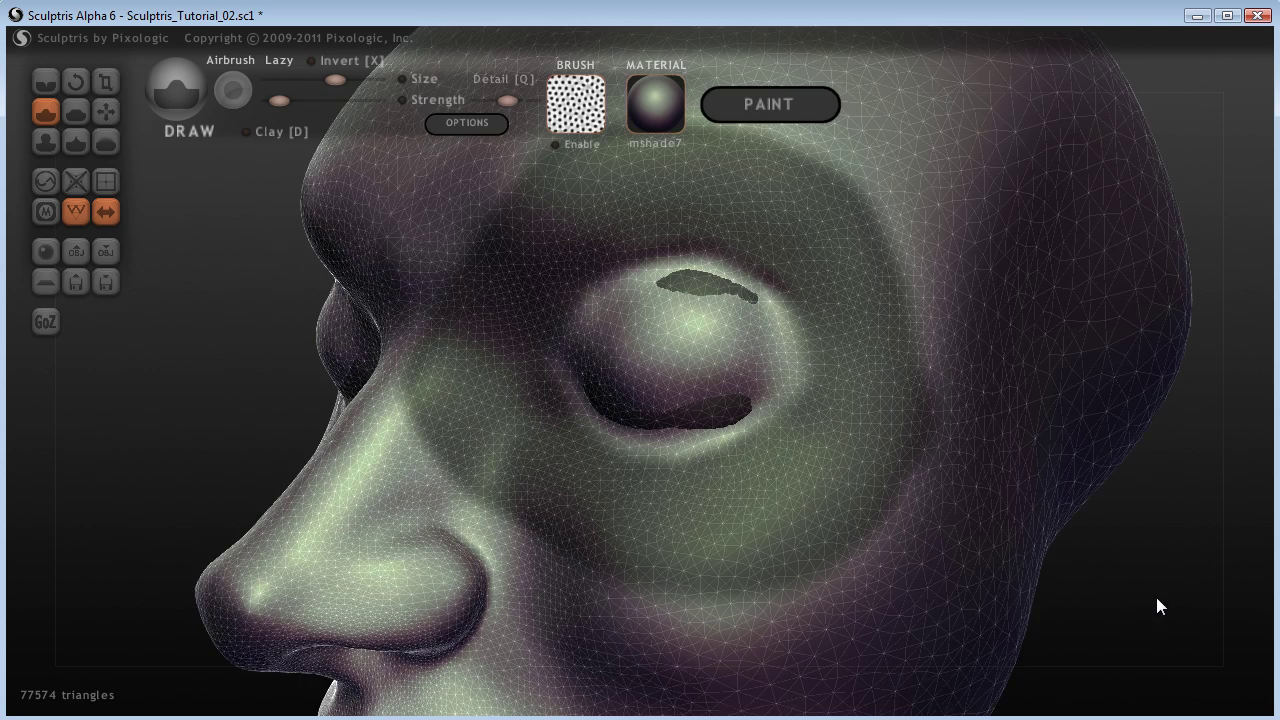
right_drag(1156, 598, 1195, 572)
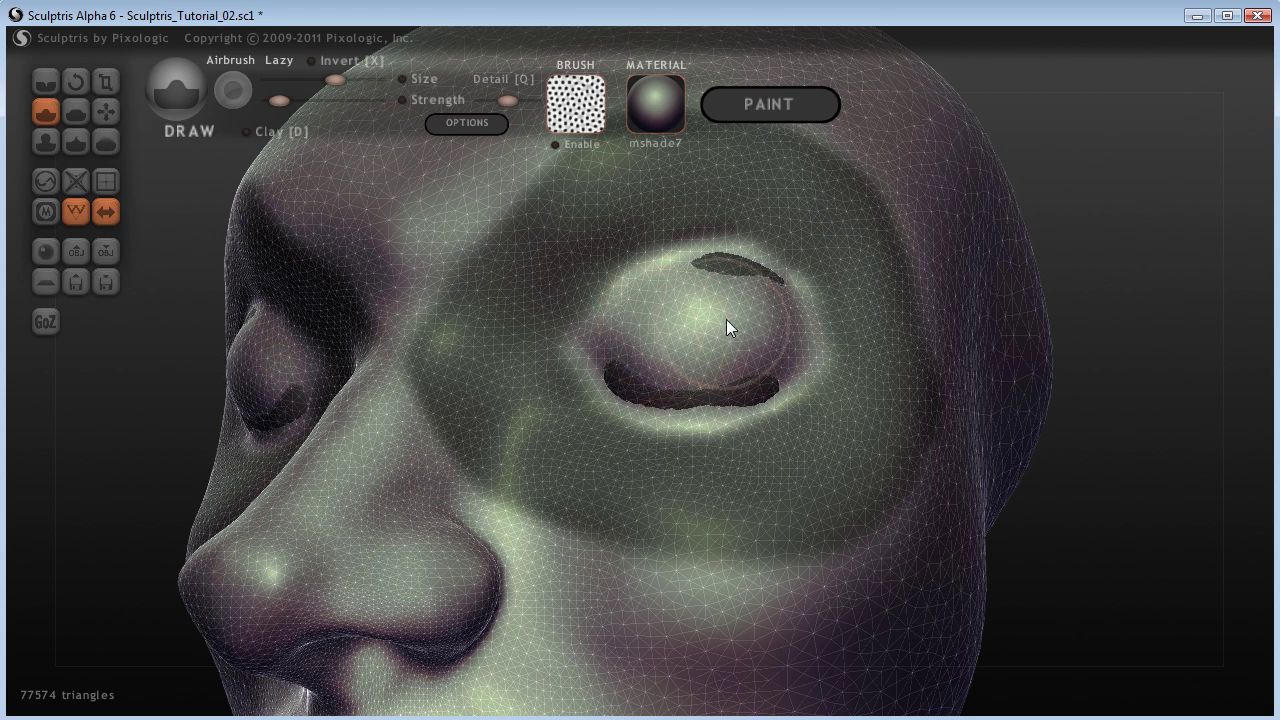
drag(1156, 479, 946, 474)
scroll(637, 336, down, 1)
mouse_move(635, 314)
mouse_down()
mouse_move(633, 296)
mouse_move(695, 318)
mouse_move(648, 380)
mouse_move(665, 379)
mouse_up()
key(ctrl+z)
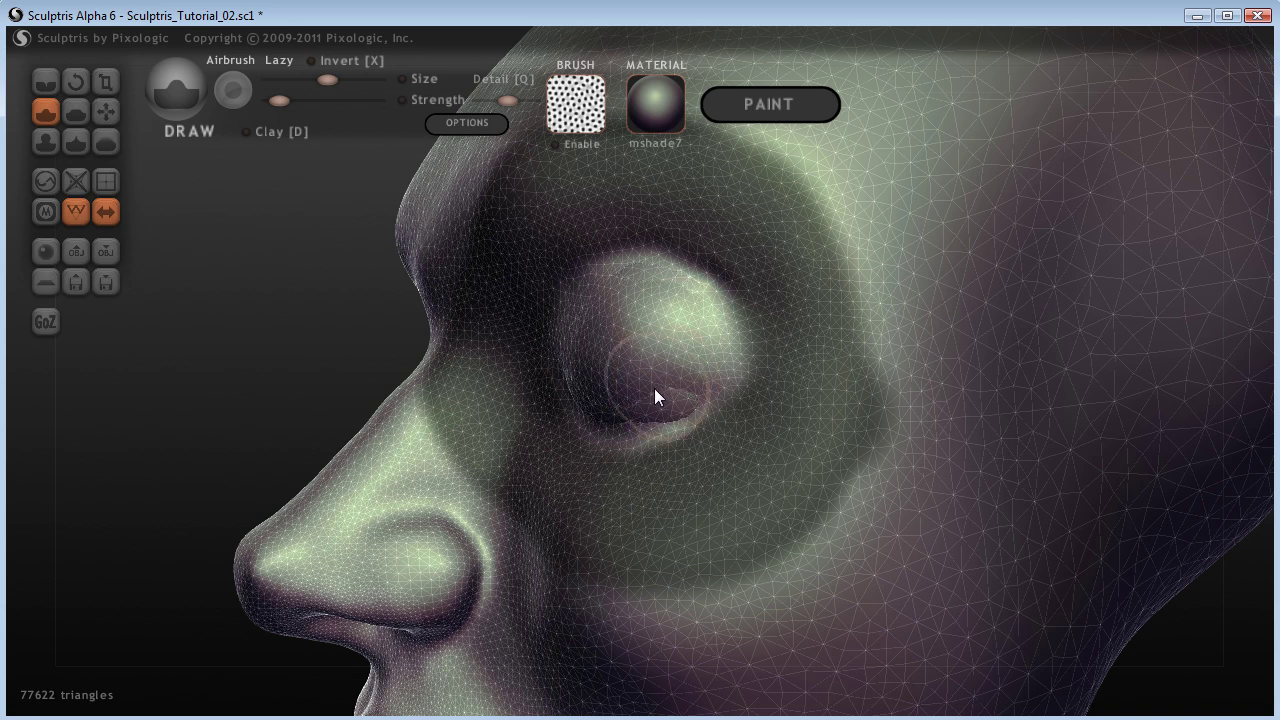
key(ctrl+z)
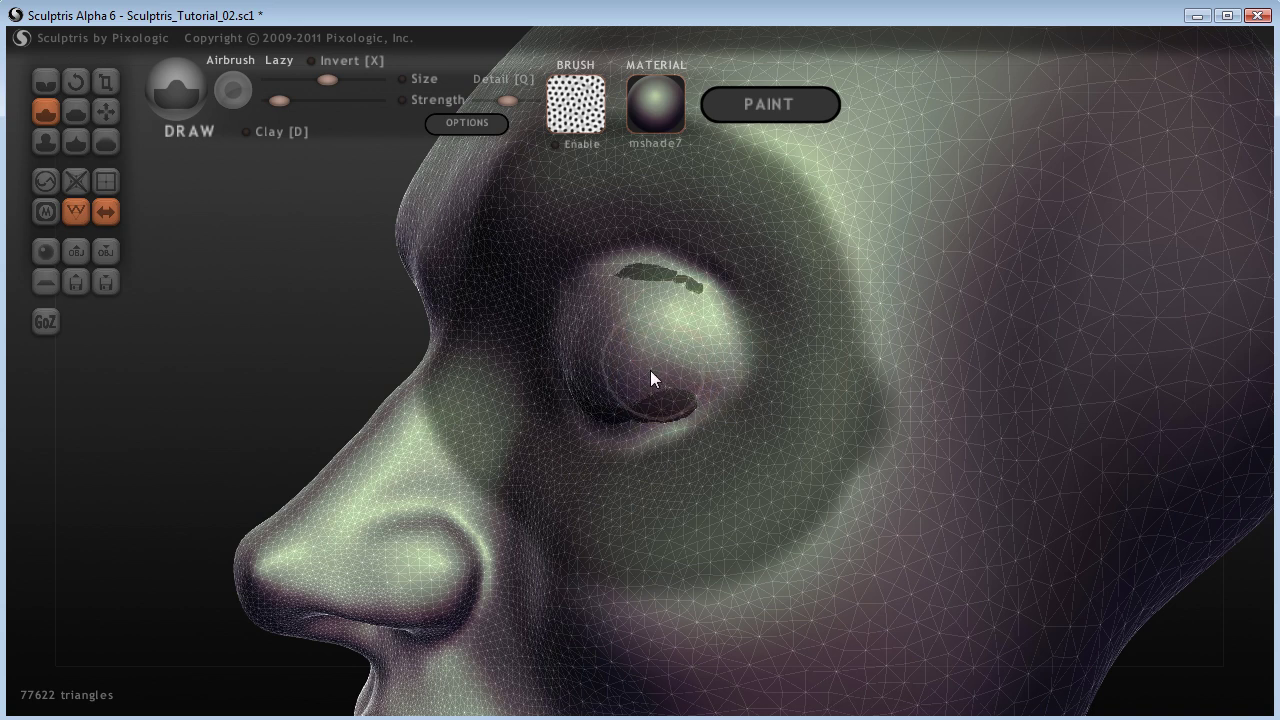
Step: Build up the lower part of the eyelid from the side of the head with the Draw brush
click(650, 370)
mouse_move(650, 378)
mouse_down()
mouse_move(586, 371)
mouse_move(654, 317)
mouse_move(625, 305)
mouse_move(666, 323)
mouse_move(658, 400)
mouse_up()
mouse_move(240, 403)
mouse_down()
mouse_move(402, 393)
mouse_move(492, 369)
mouse_up()
Step: Adjust the eyeball beneath the eyelids with the mask inverted, and return to the original masking
key(ctrl+i)
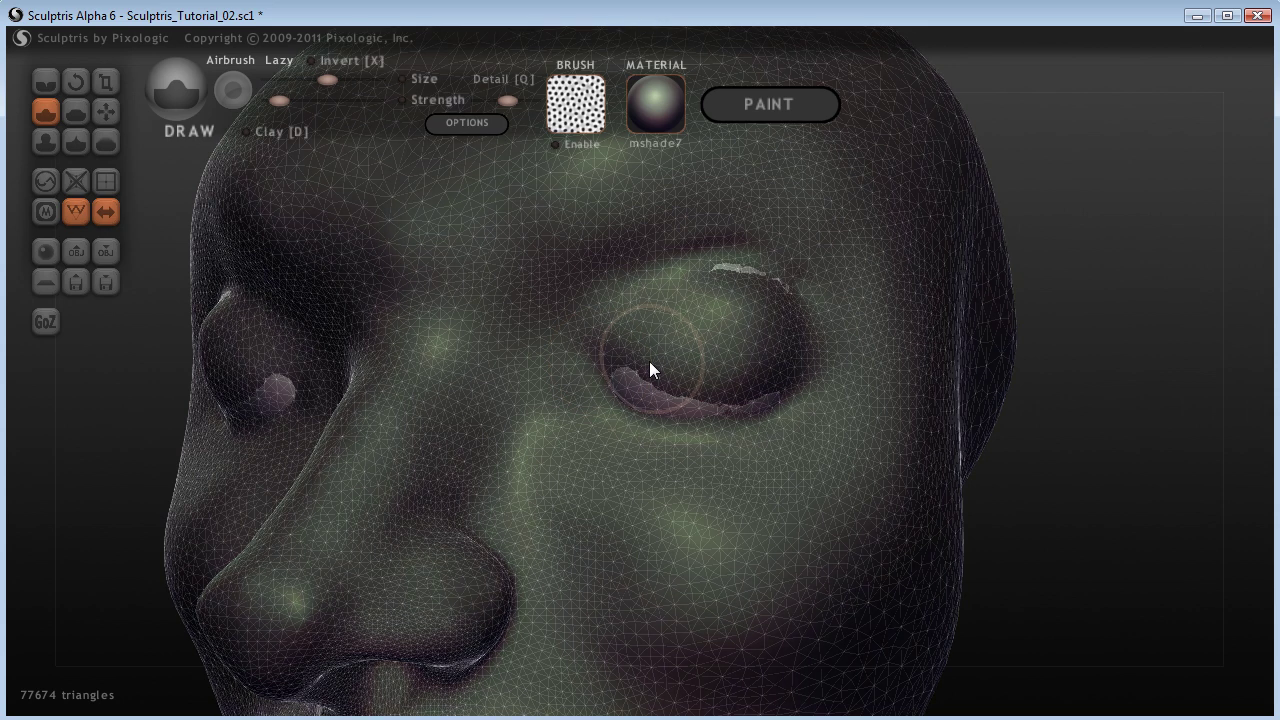
drag(650, 364, 676, 361)
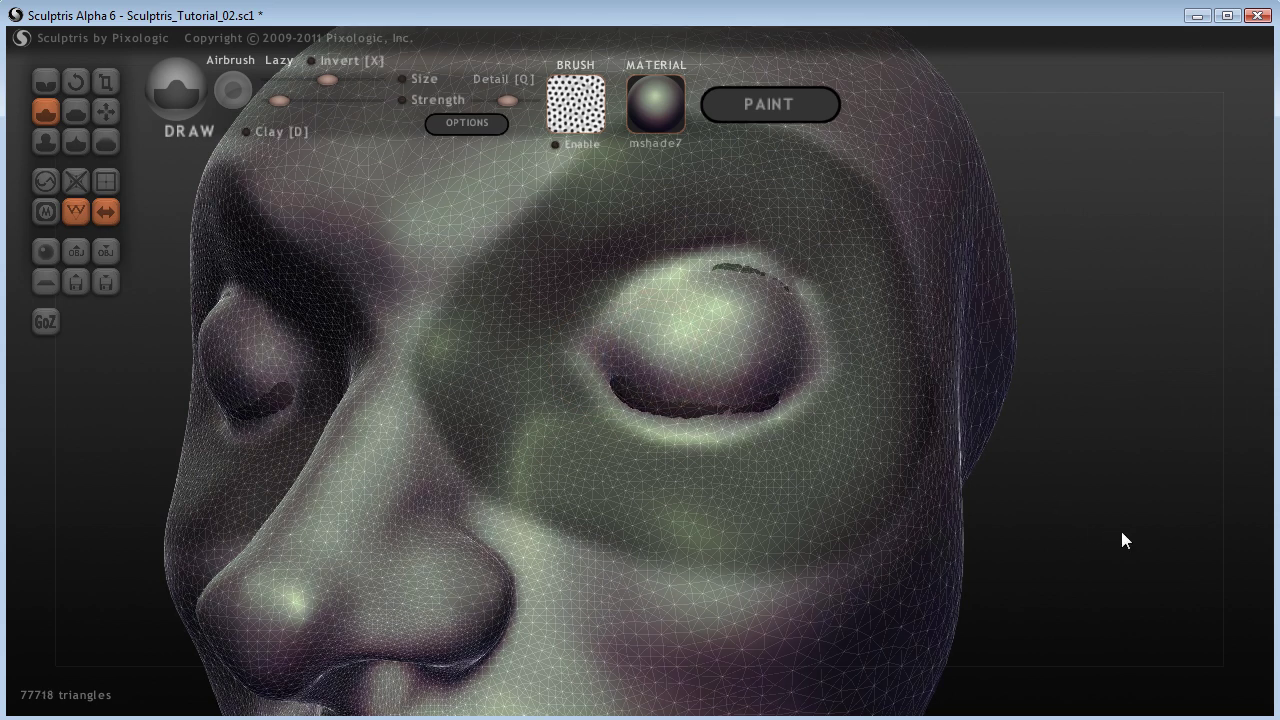
mouse_move(1121, 540)
mouse_down()
mouse_move(1020, 543)
mouse_move(1054, 537)
mouse_up()
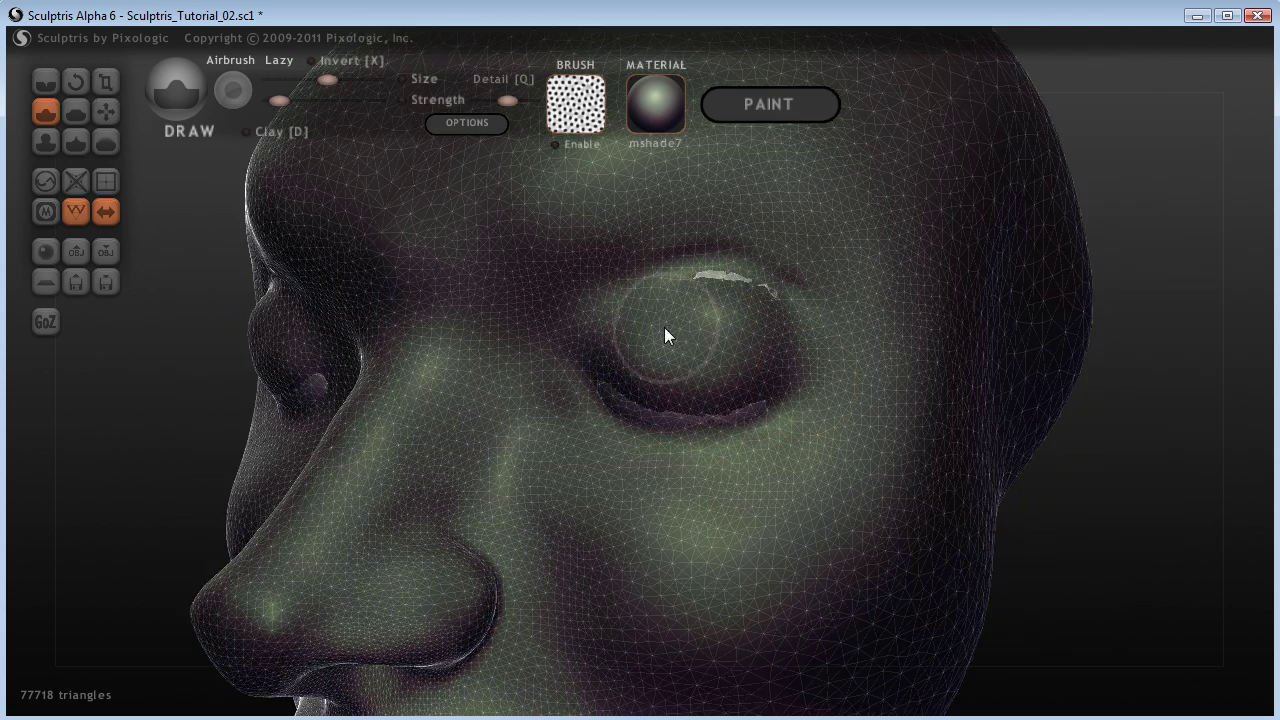
ctrl+click(1040, 472)
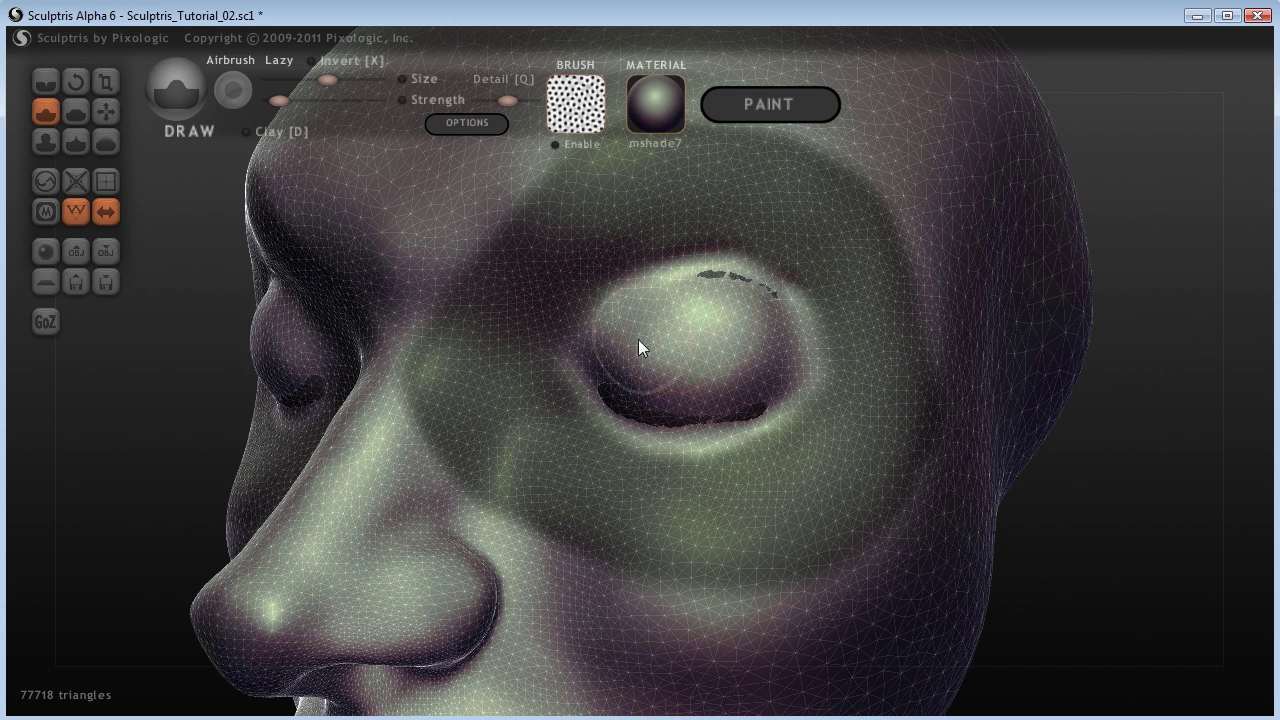
Step: Close the remaining gap along the upper eyelid with Draw strokes, undoing a stroke that reopens it
mouse_move(639, 341)
mouse_down()
mouse_move(640, 364)
mouse_move(684, 375)
mouse_move(777, 352)
mouse_move(756, 320)
mouse_move(716, 308)
mouse_up()
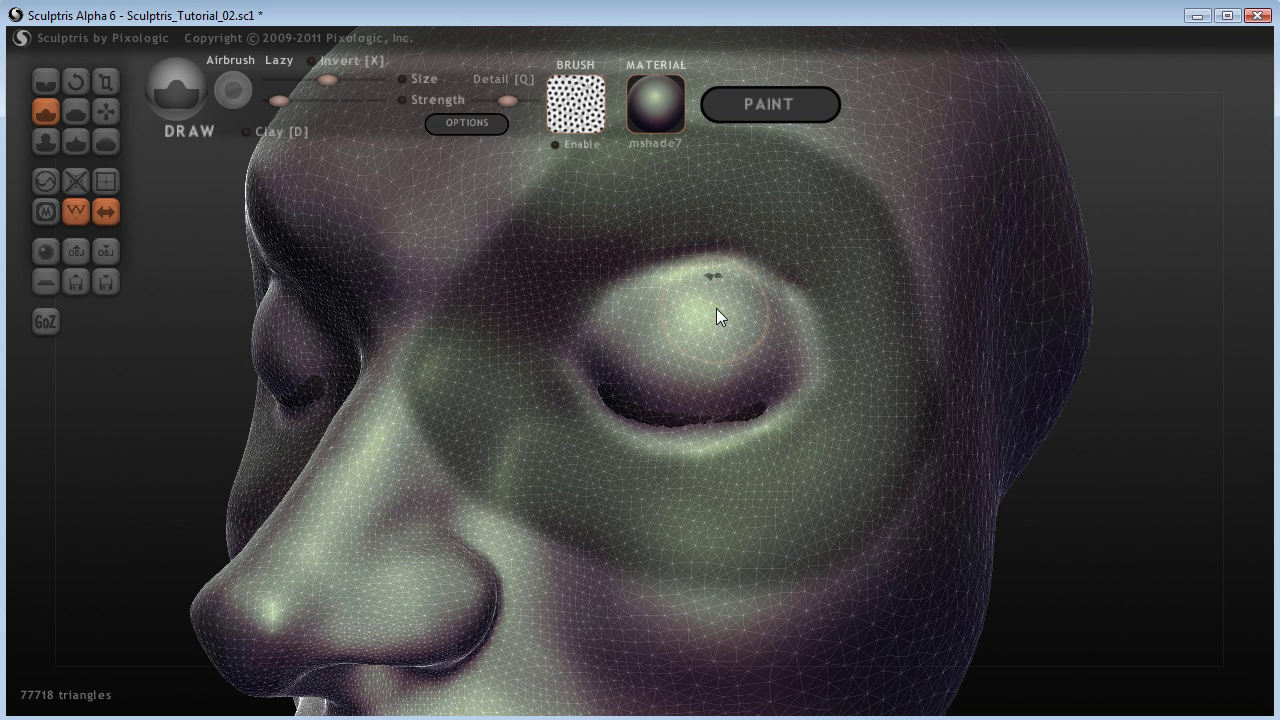
drag(1051, 498, 984, 502)
drag(332, 321, 386, 323)
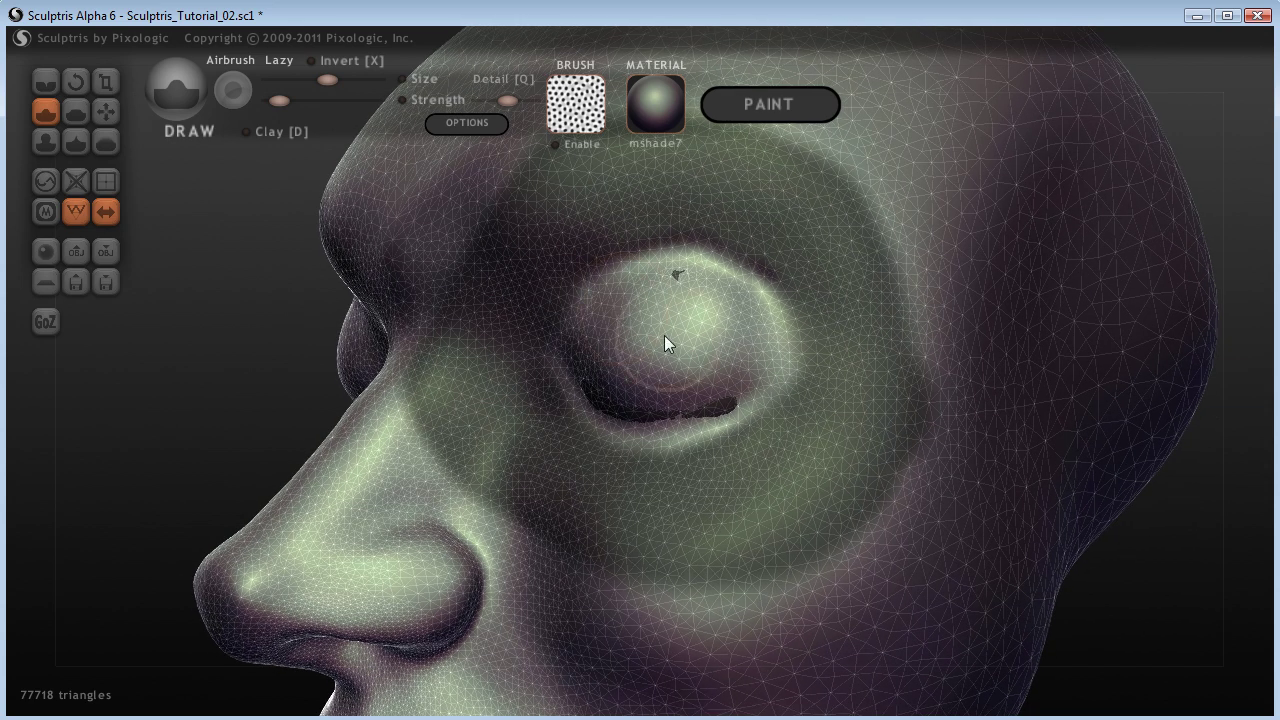
drag(312, 375, 376, 373)
click(749, 308)
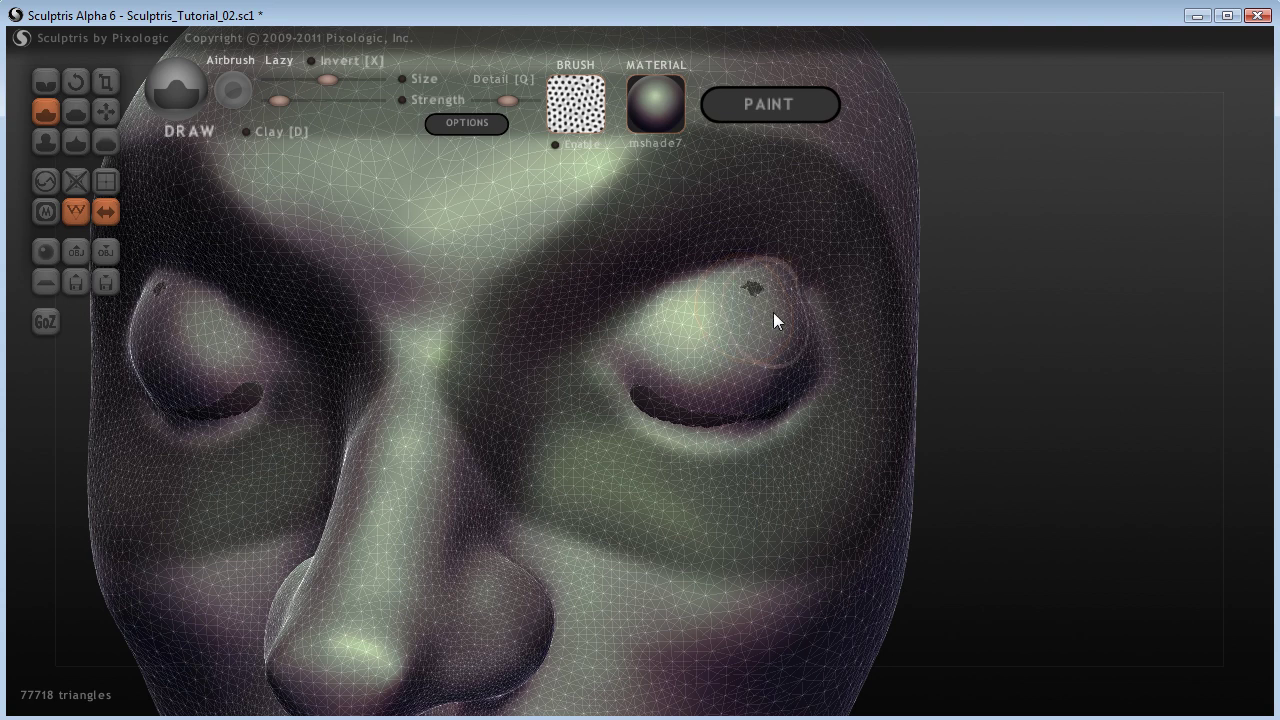
key(ctrl+z)
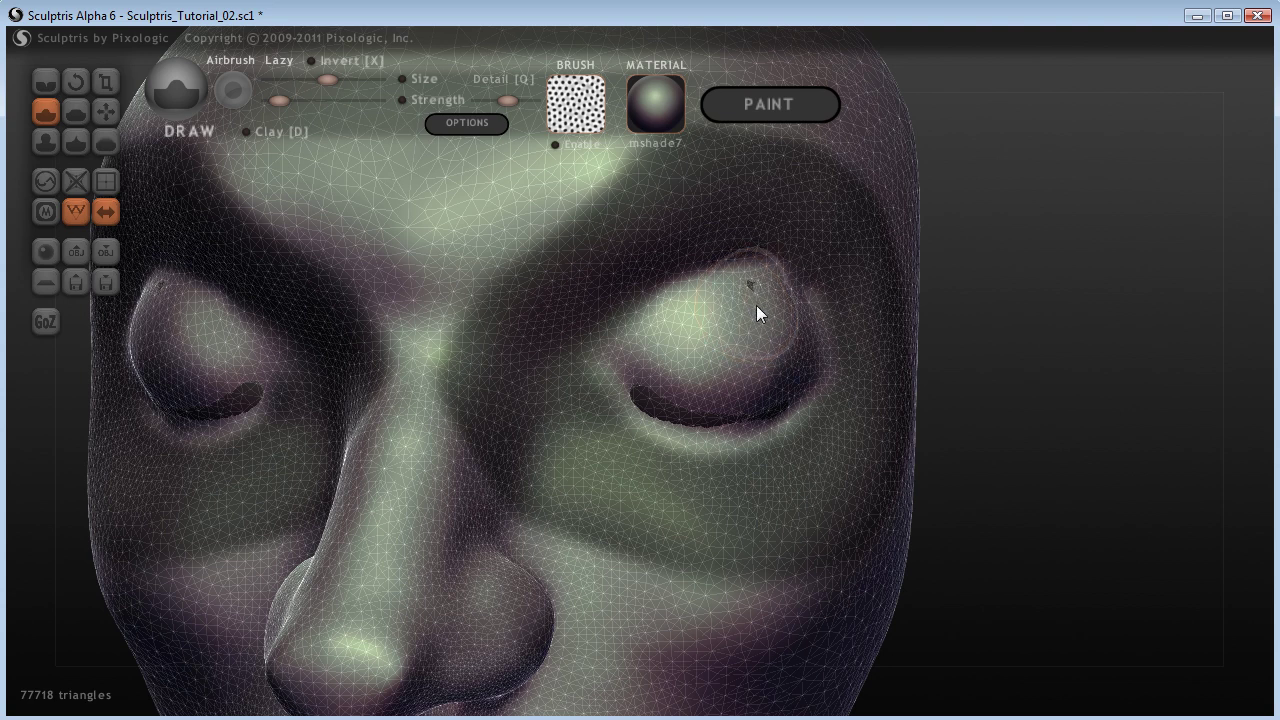
click(757, 307)
Step: Close the gap along the lower eyelid and smooth the surface so the lid fully covers the eyeball
click(660, 388)
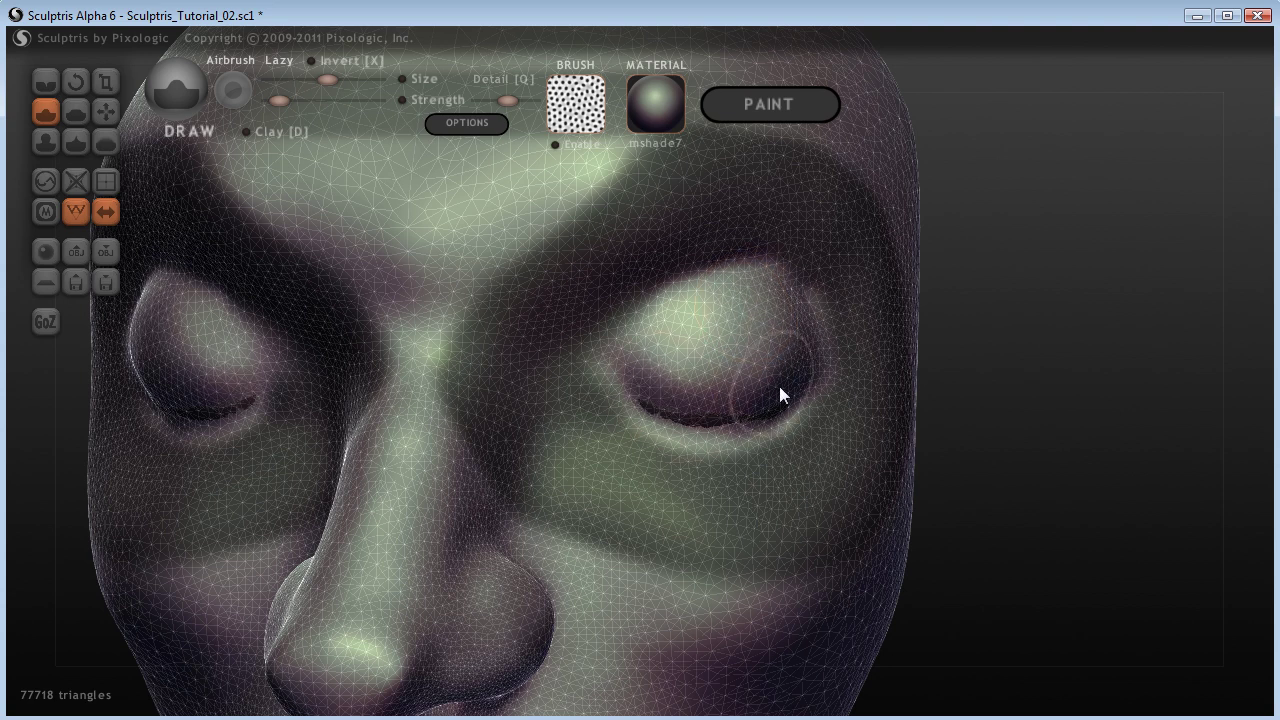
mouse_move(779, 386)
shift+mouse_down()
mouse_move(717, 410)
mouse_move(654, 386)
shift+mouse_up()
drag(990, 471, 1006, 426)
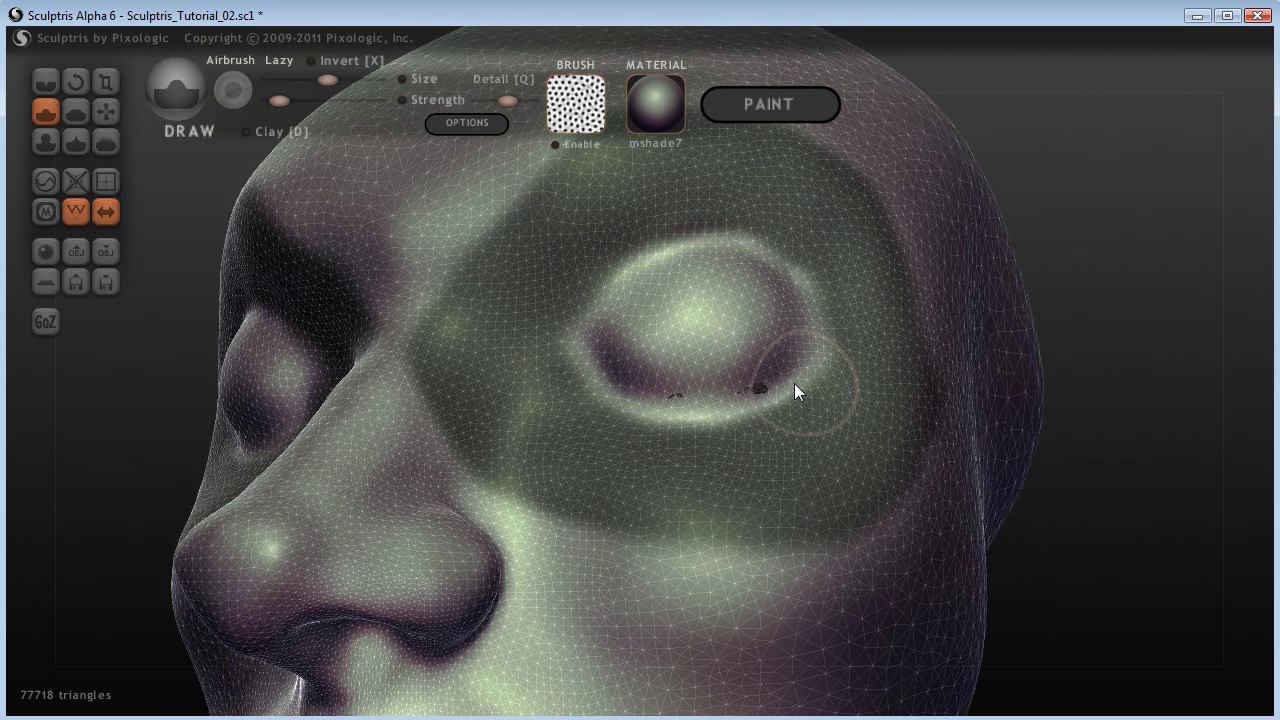
mouse_move(752, 364)
shift+mouse_down()
mouse_move(657, 363)
mouse_move(757, 325)
mouse_move(638, 329)
shift+mouse_up()
drag(1129, 434, 1129, 484)
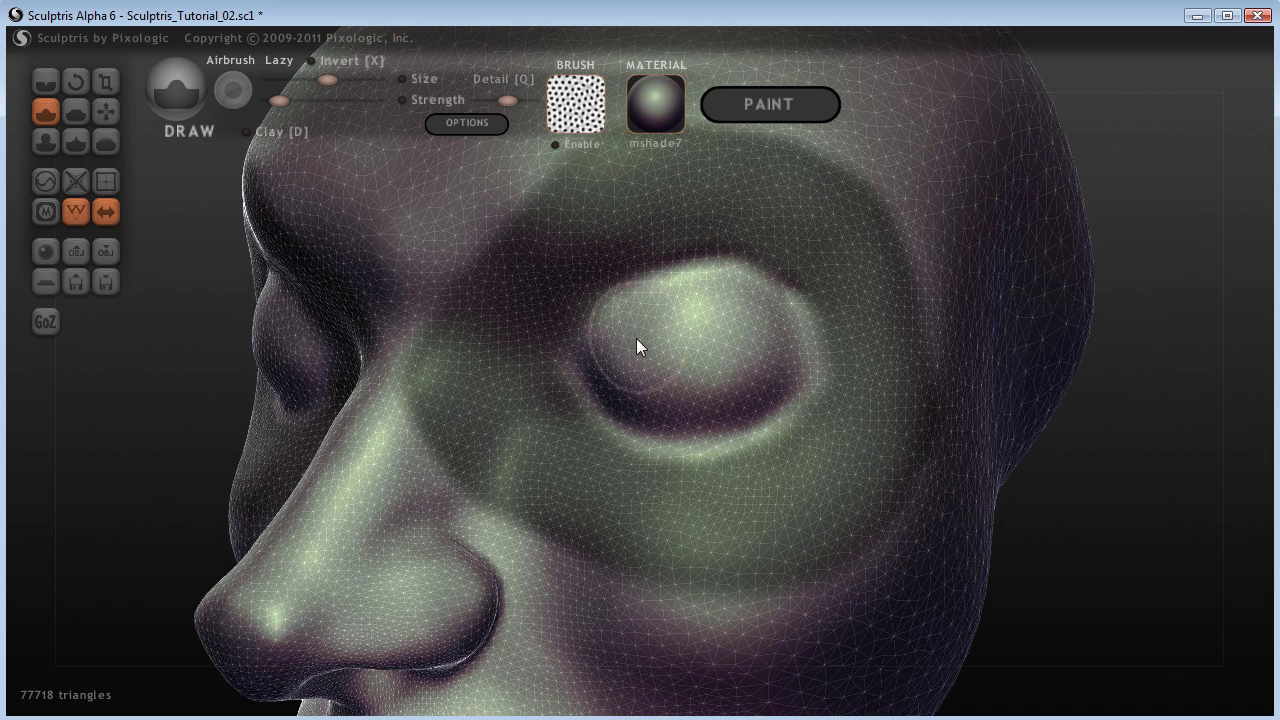
key(ctrl+a)
key(ctrl+z)
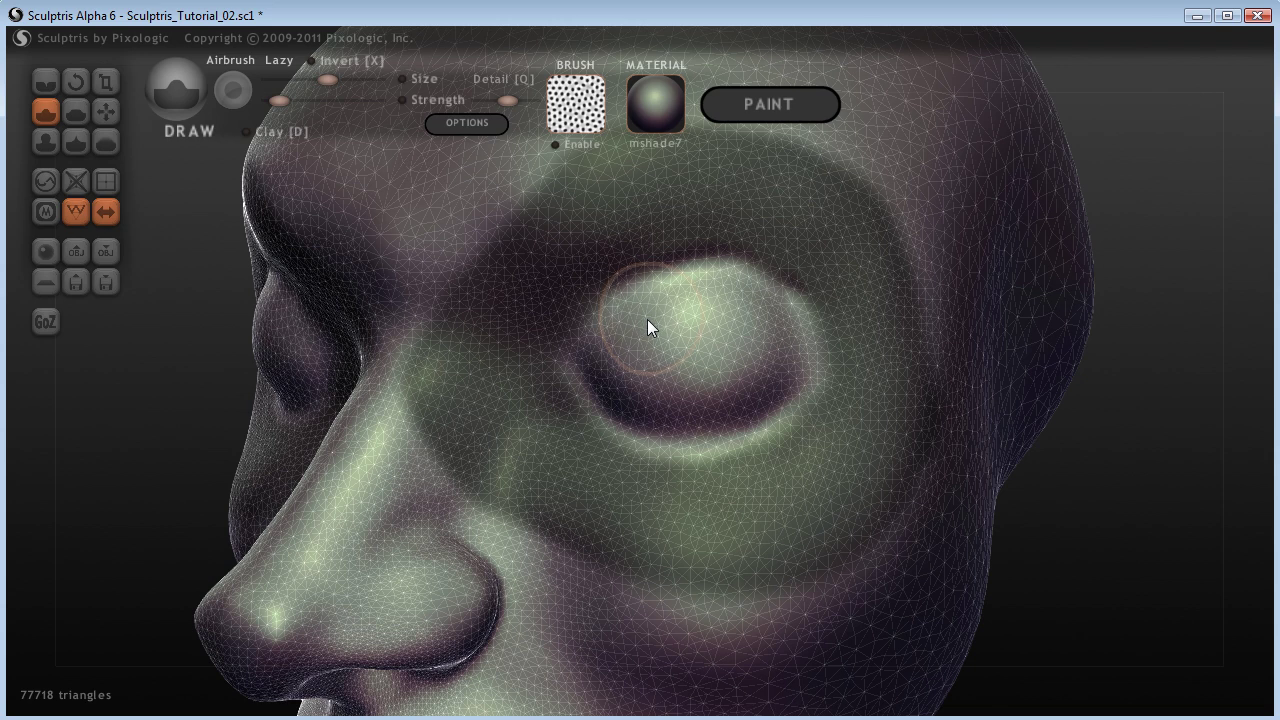
key(ctrl+a)
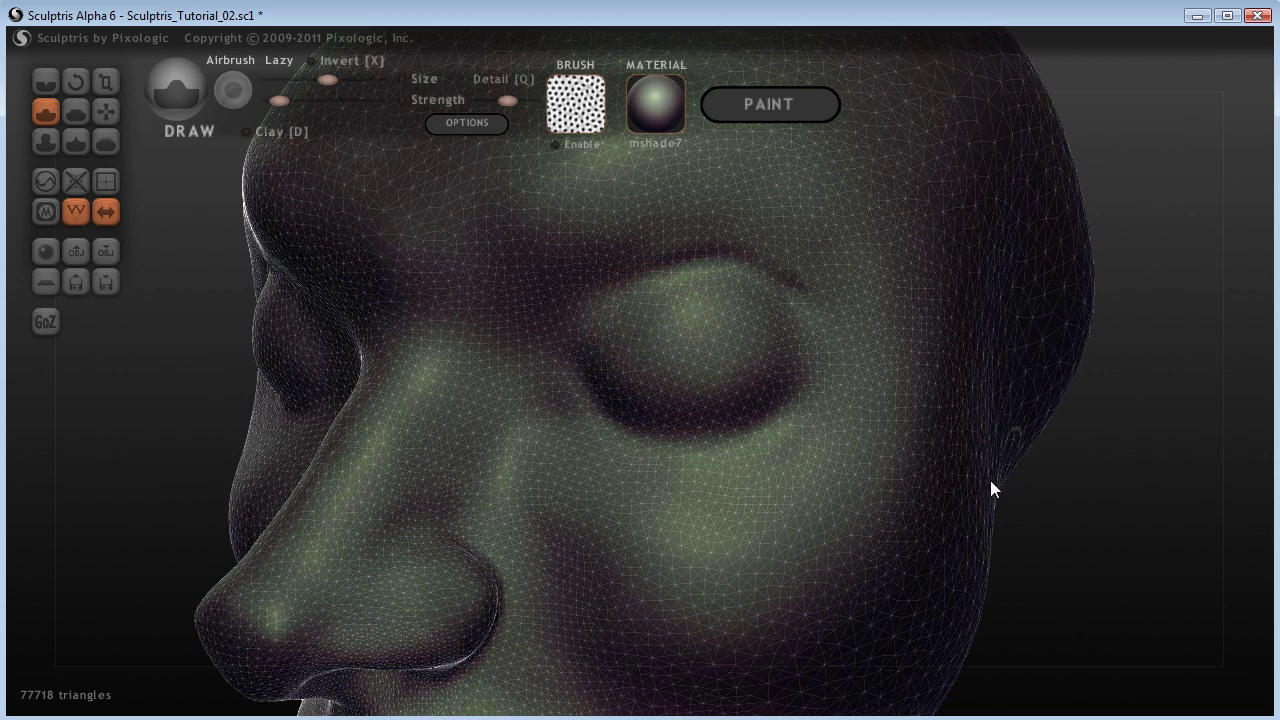
key(ctrl+z)
mouse_move(1111, 588)
mouse_down()
mouse_move(988, 557)
mouse_move(1111, 580)
mouse_move(1215, 562)
mouse_move(1127, 568)
mouse_up()
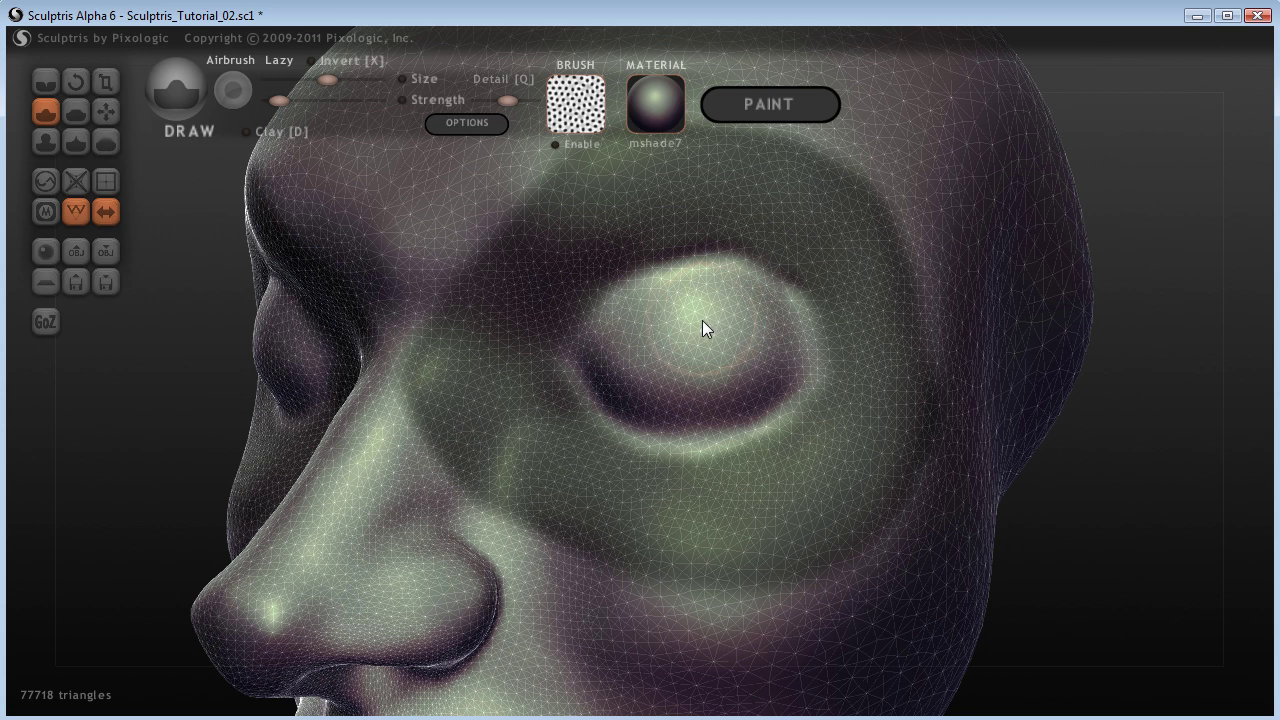
Step: Clear the mask around the eye and smooth the crease along the outer part of the upper eyelid
drag(1114, 486, 1093, 530)
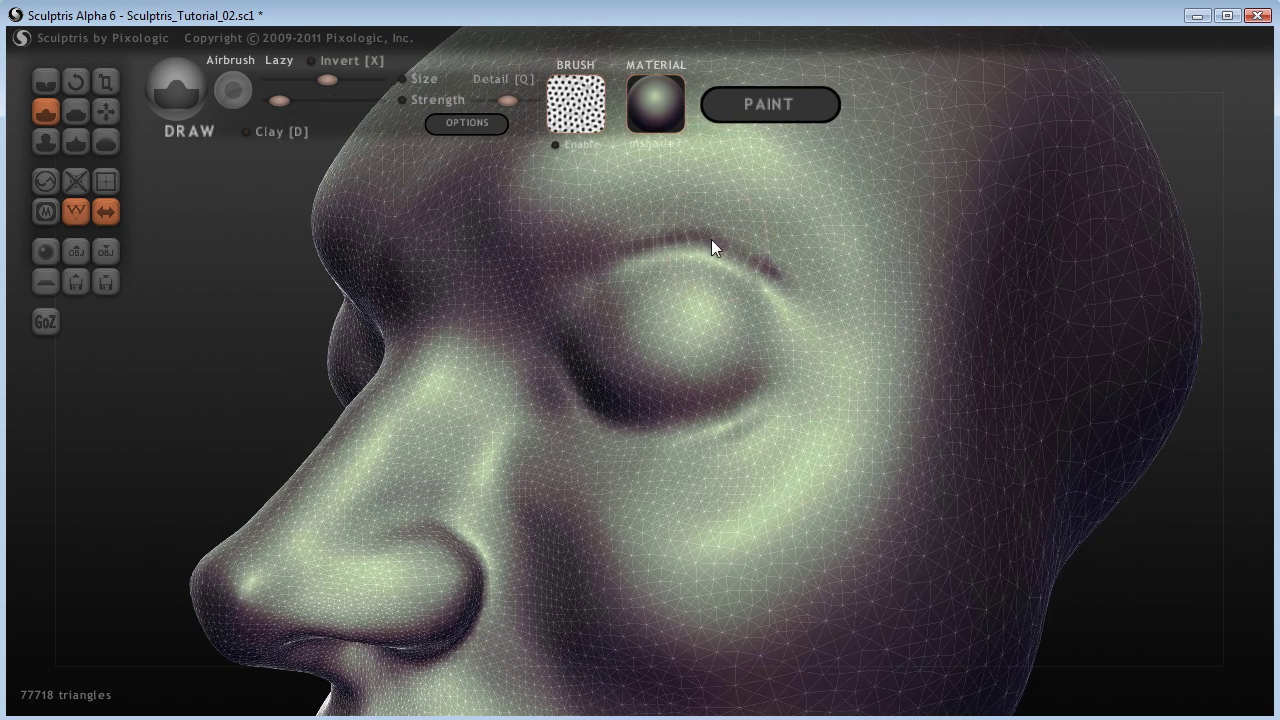
drag(788, 266, 773, 255)
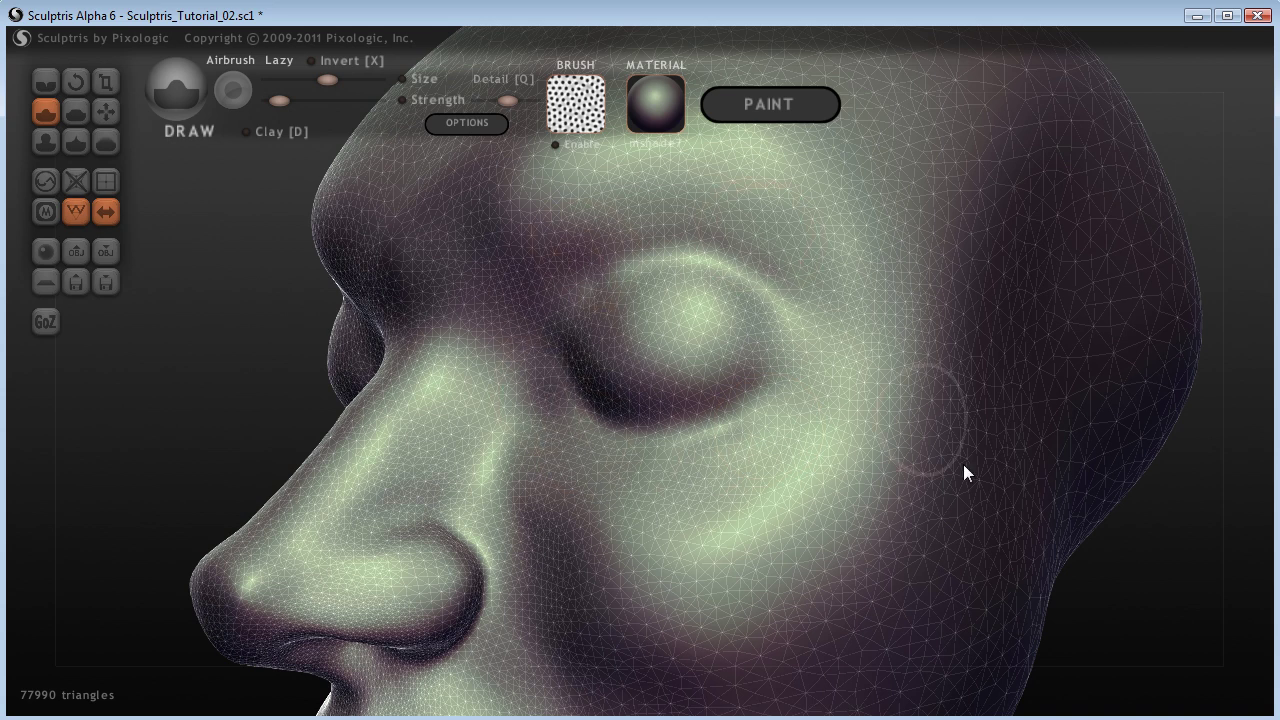
mouse_move(1103, 582)
mouse_down()
mouse_move(1045, 592)
mouse_move(1157, 637)
mouse_move(1048, 630)
mouse_move(1171, 631)
mouse_move(857, 634)
mouse_move(1086, 634)
mouse_move(1120, 597)
mouse_up()
scroll(1118, 598, up, 3)
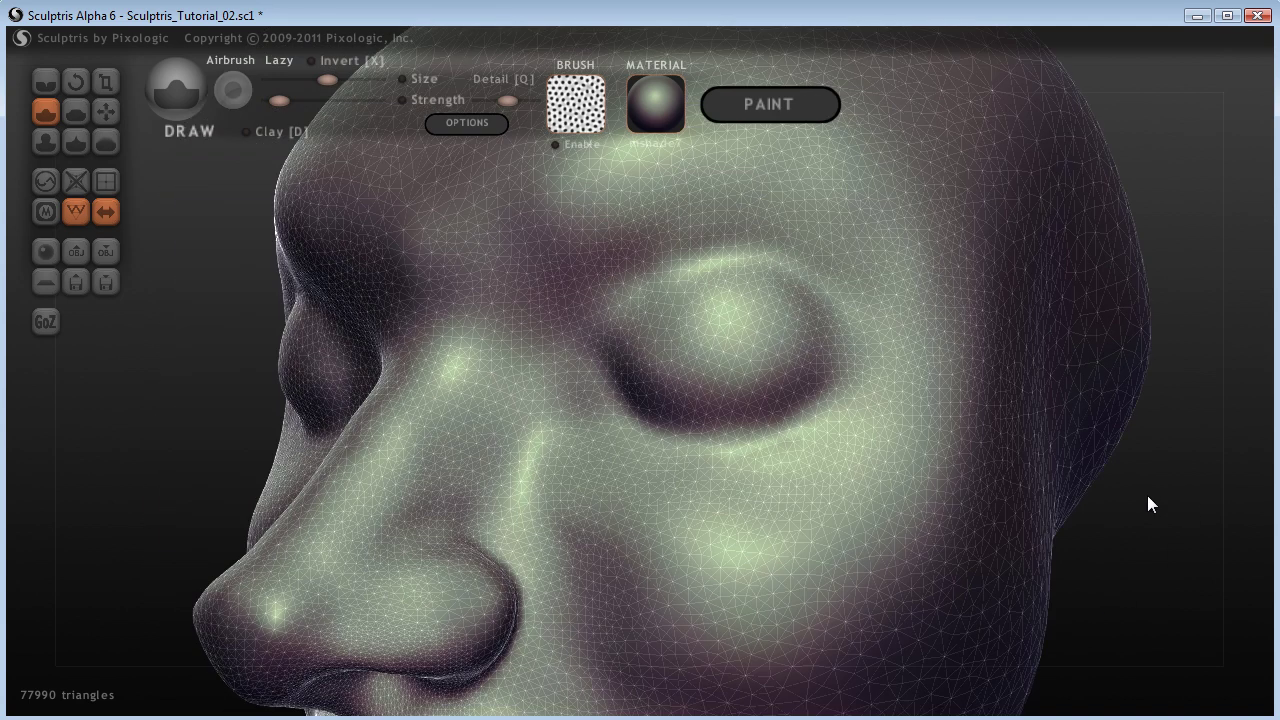
drag(1145, 494, 1000, 420)
drag(691, 335, 674, 330)
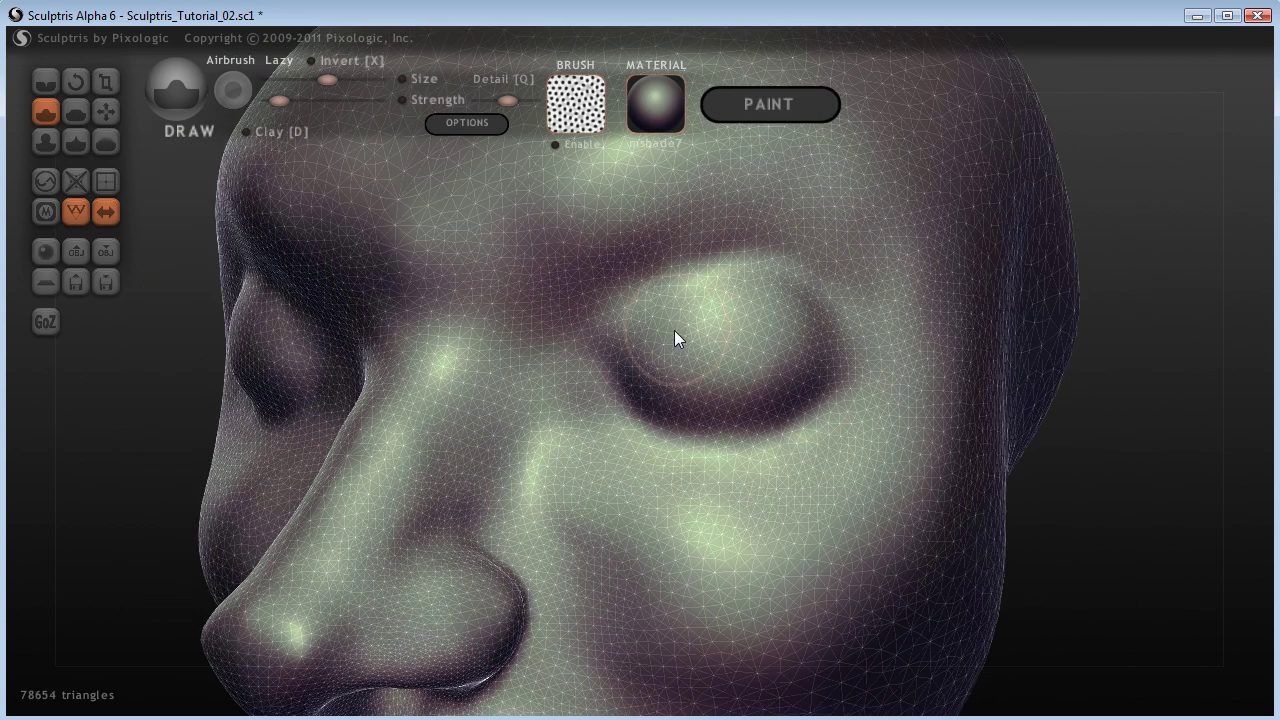
mouse_move(1129, 521)
mouse_down()
mouse_move(1034, 514)
mouse_move(1147, 532)
mouse_move(1130, 529)
mouse_up()
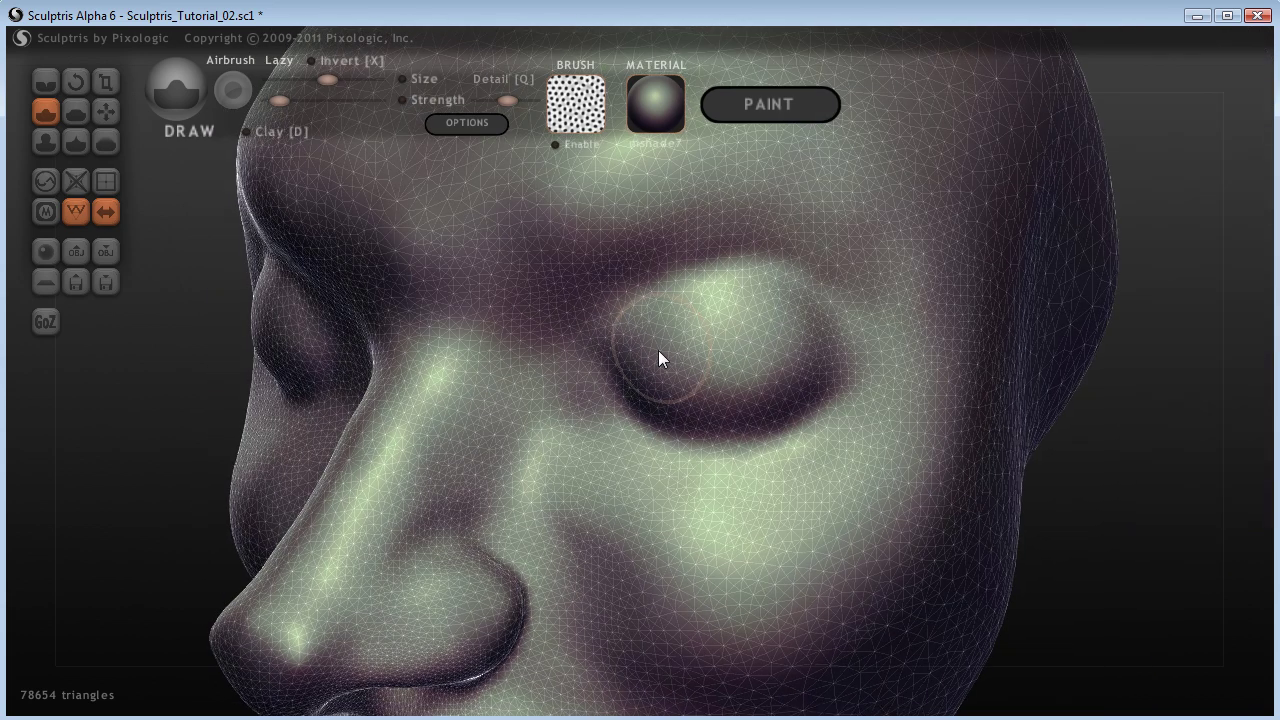
Step: Add mesh detail across the closed eyelid and just below it, using the Grab tool at a smaller brush size
scroll(658, 350, down, 3)
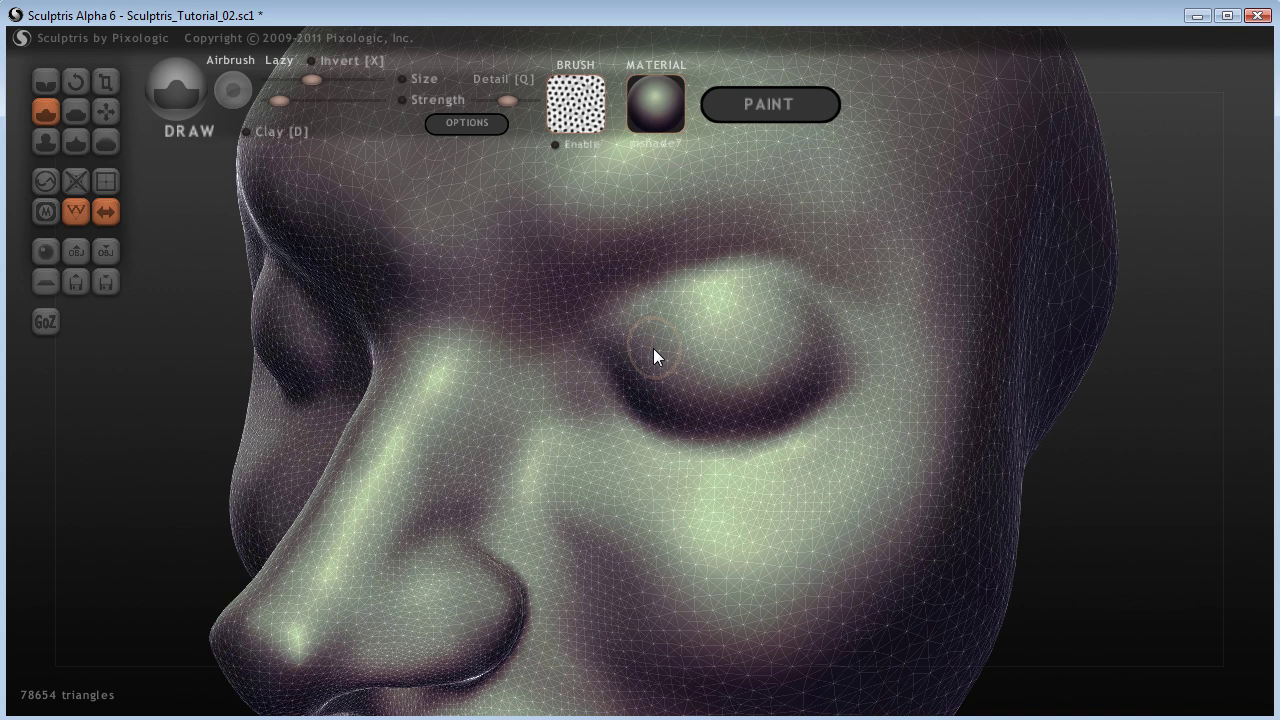
click(100, 112)
scroll(667, 340, down, 3)
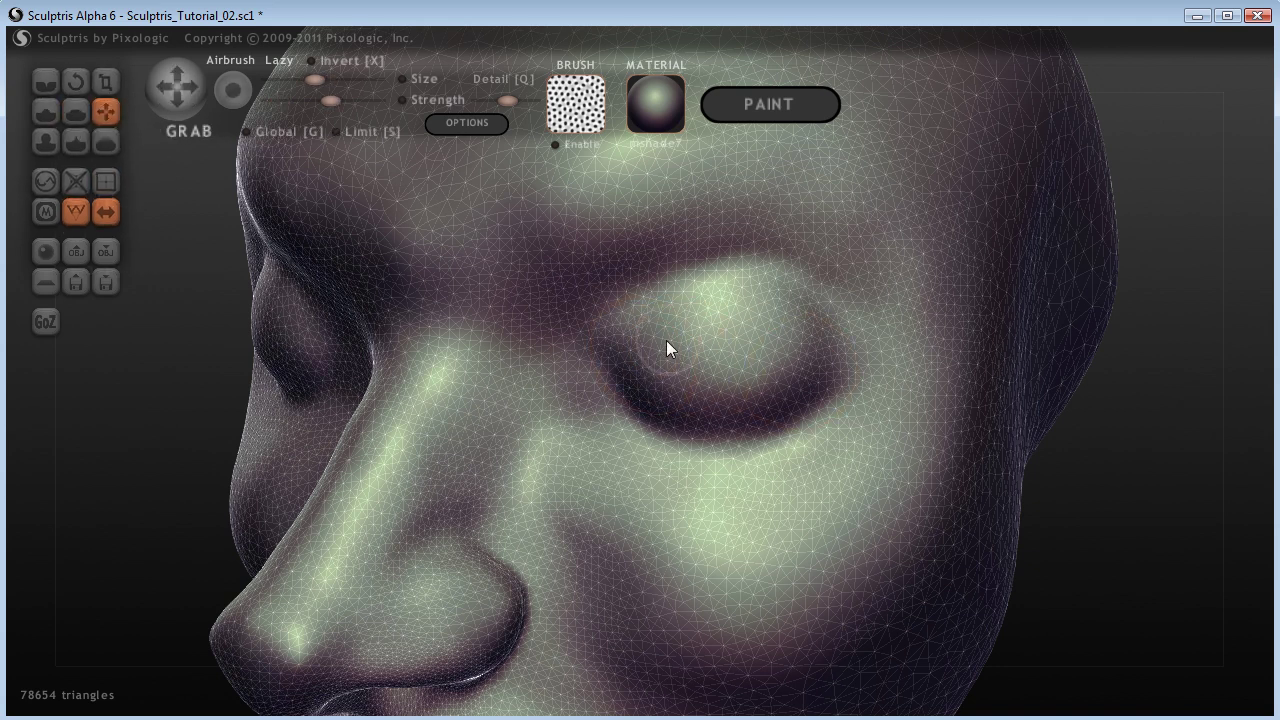
scroll(668, 348, down, 2)
drag(632, 346, 697, 344)
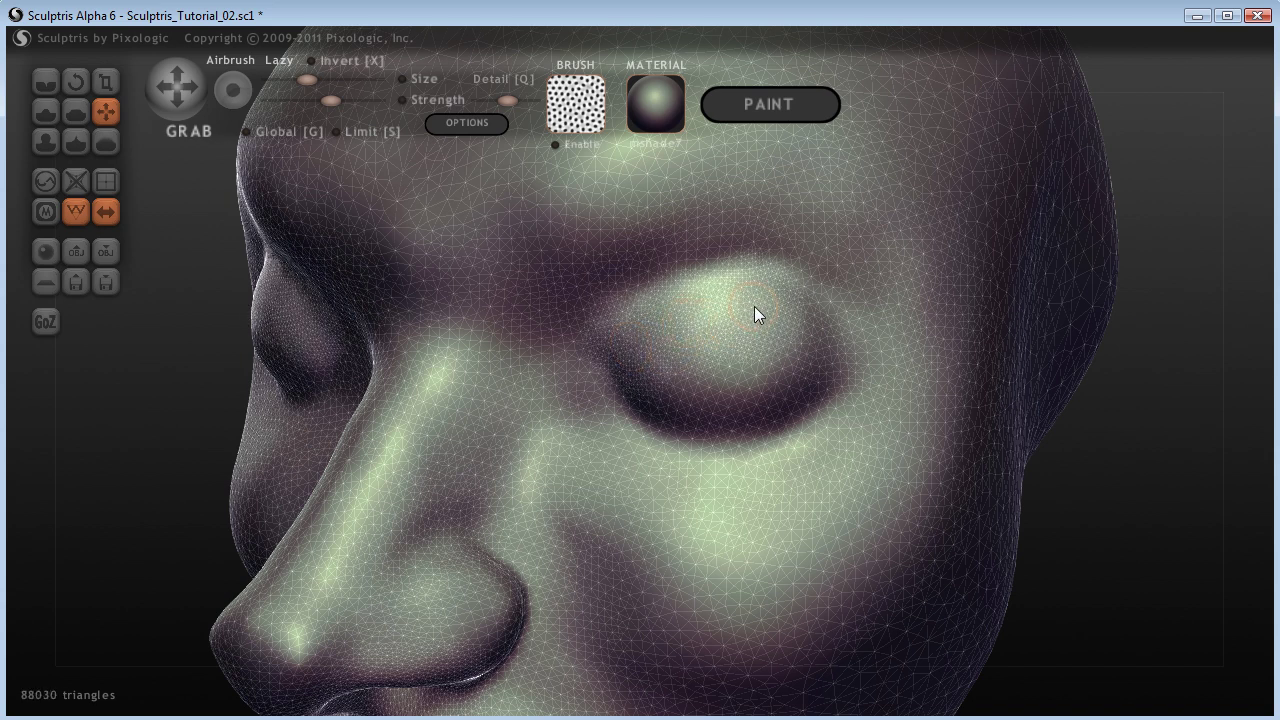
mouse_move(756, 306)
mouse_down()
mouse_move(630, 295)
mouse_move(630, 424)
mouse_move(786, 436)
mouse_move(836, 403)
mouse_up()
mouse_move(706, 468)
mouse_down()
mouse_move(795, 466)
mouse_move(812, 449)
mouse_move(756, 483)
mouse_move(625, 469)
mouse_move(664, 478)
mouse_move(846, 399)
mouse_move(854, 418)
mouse_move(675, 390)
mouse_up()
drag(1087, 508, 1139, 508)
drag(686, 378, 642, 368)
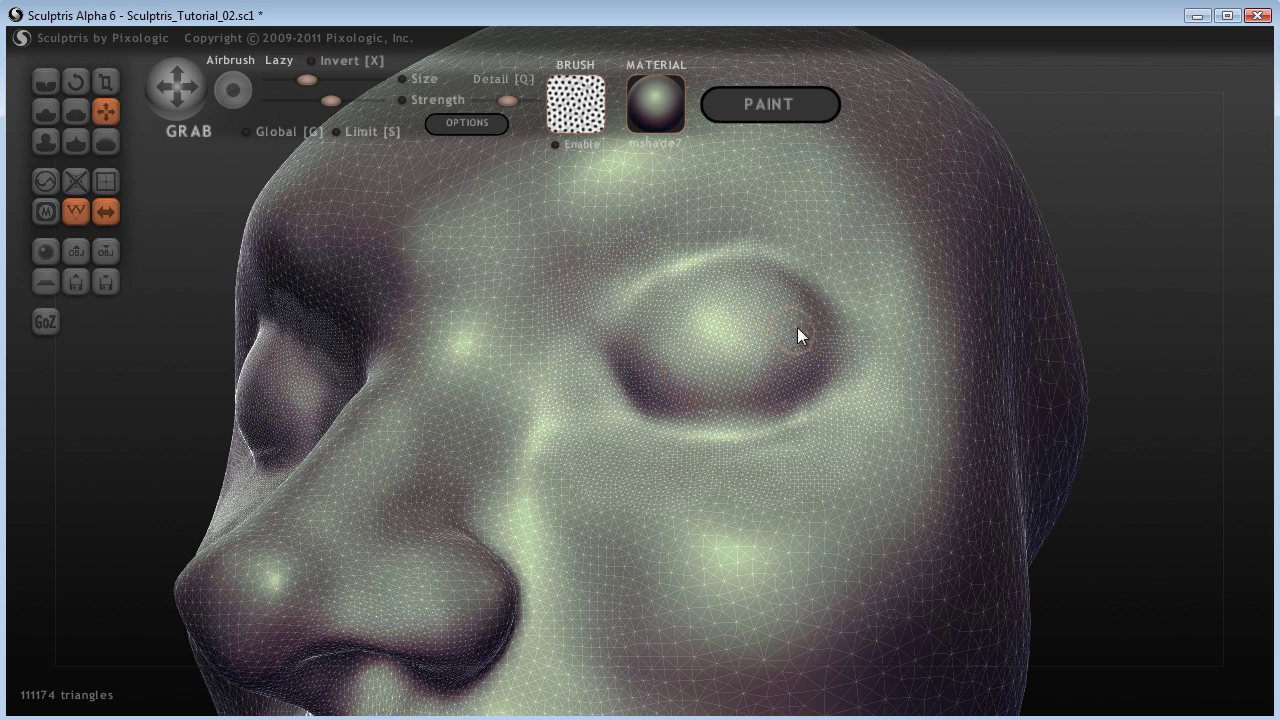
Step: Refine the mesh in a ring around the eye, from the upper lid crease past the outer corner to the inner corner
mouse_move(813, 316)
mouse_down()
mouse_move(826, 352)
mouse_move(814, 296)
mouse_move(780, 268)
mouse_move(666, 254)
mouse_up()
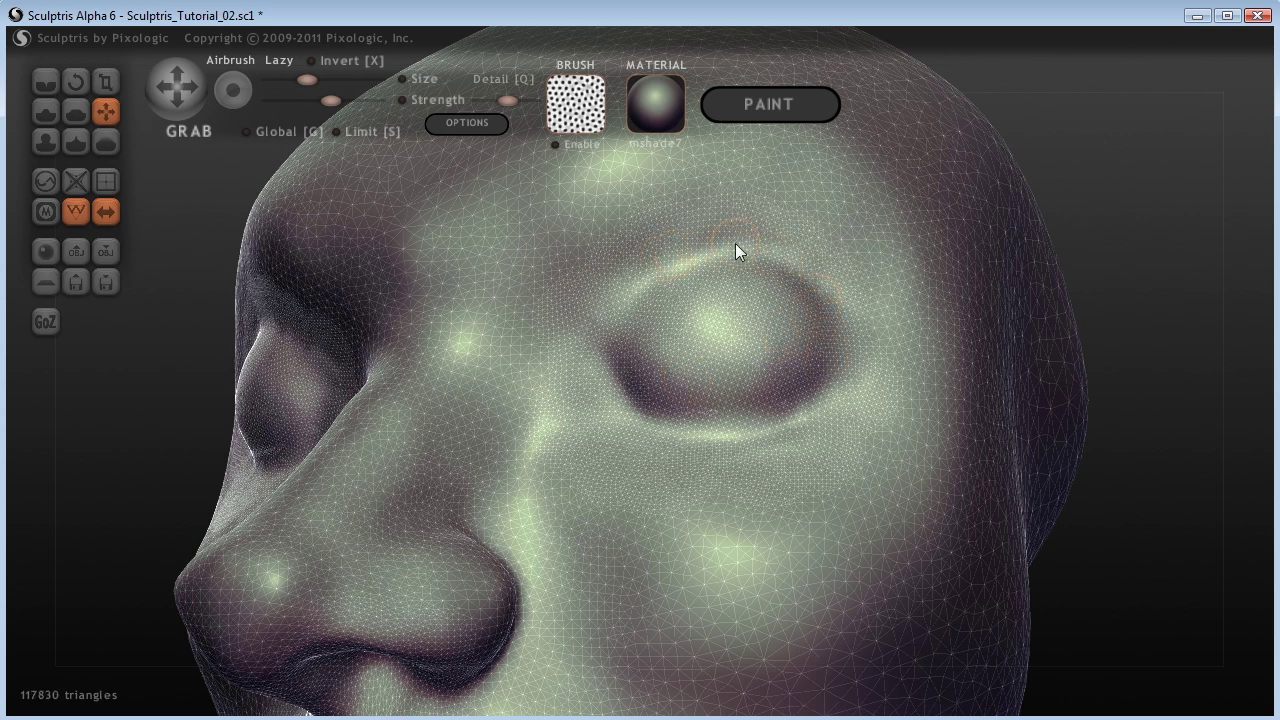
mouse_move(836, 265)
mouse_down()
mouse_move(885, 369)
mouse_move(858, 442)
mouse_move(839, 454)
mouse_up()
drag(584, 326, 785, 225)
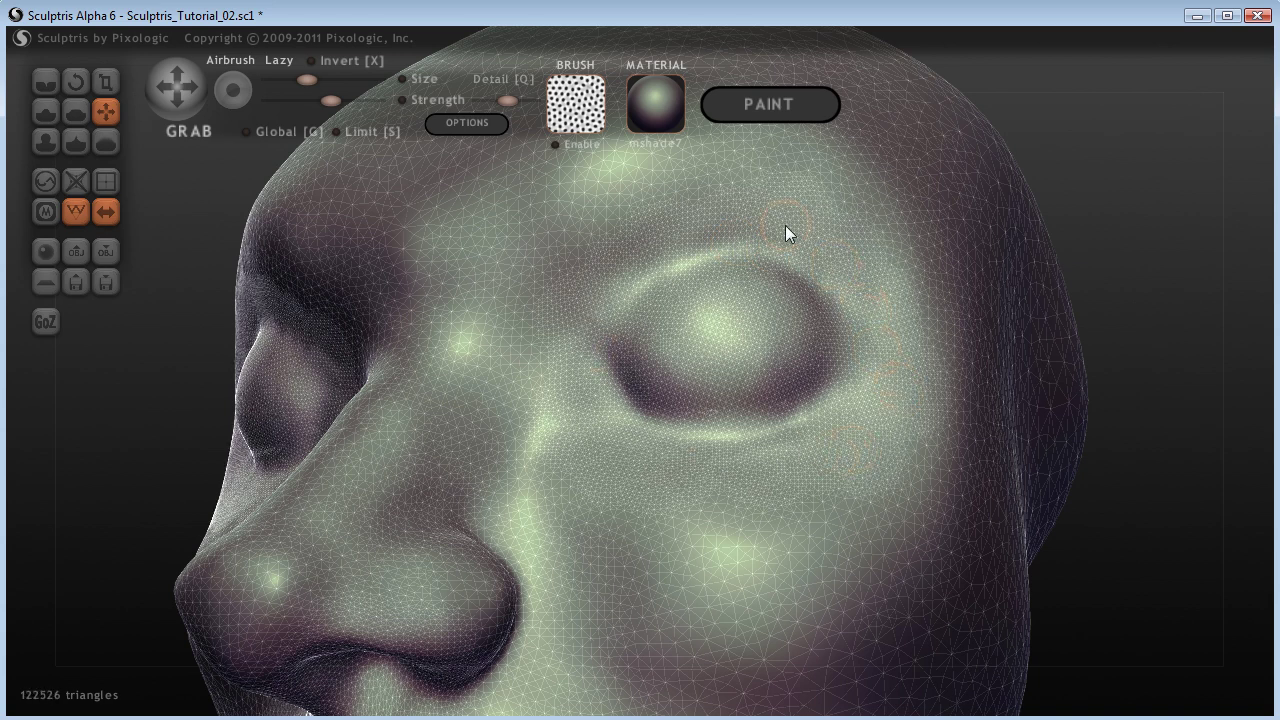
drag(547, 376, 556, 364)
drag(573, 409, 563, 421)
drag(643, 372, 610, 326)
drag(1154, 309, 1185, 278)
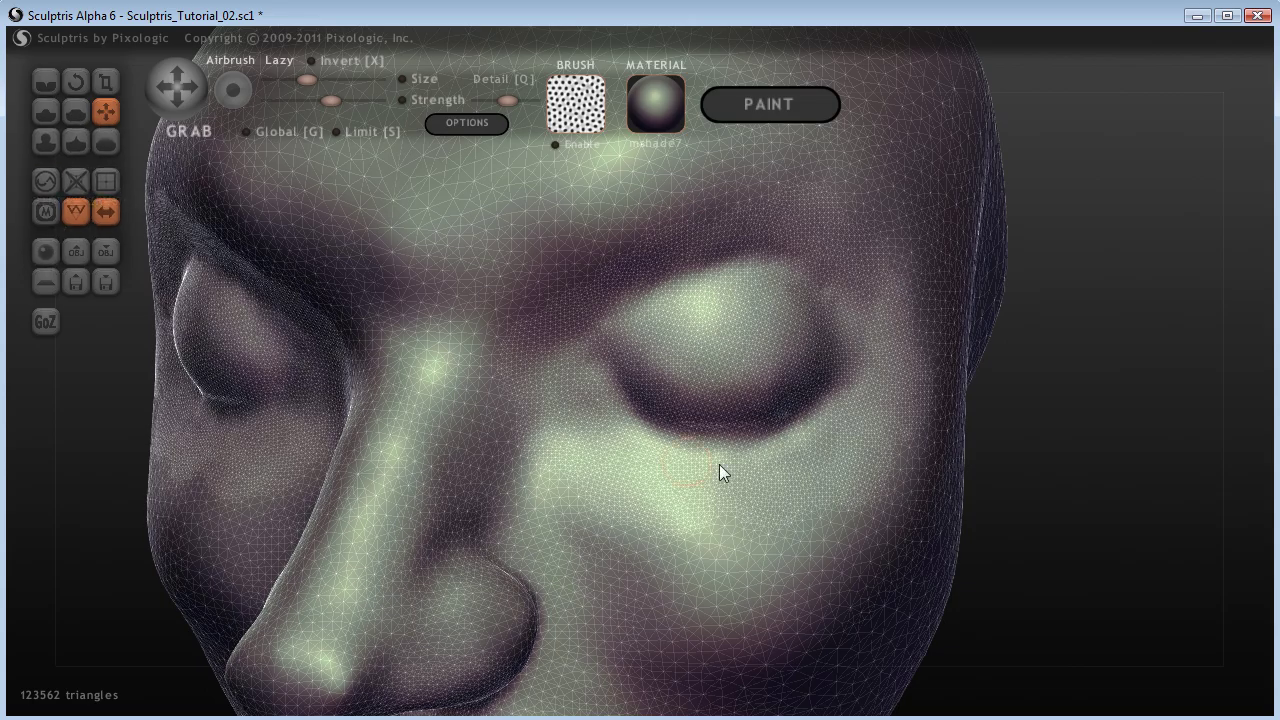
mouse_move(1062, 483)
mouse_down()
mouse_move(943, 469)
mouse_move(1086, 464)
mouse_move(1069, 468)
mouse_up()
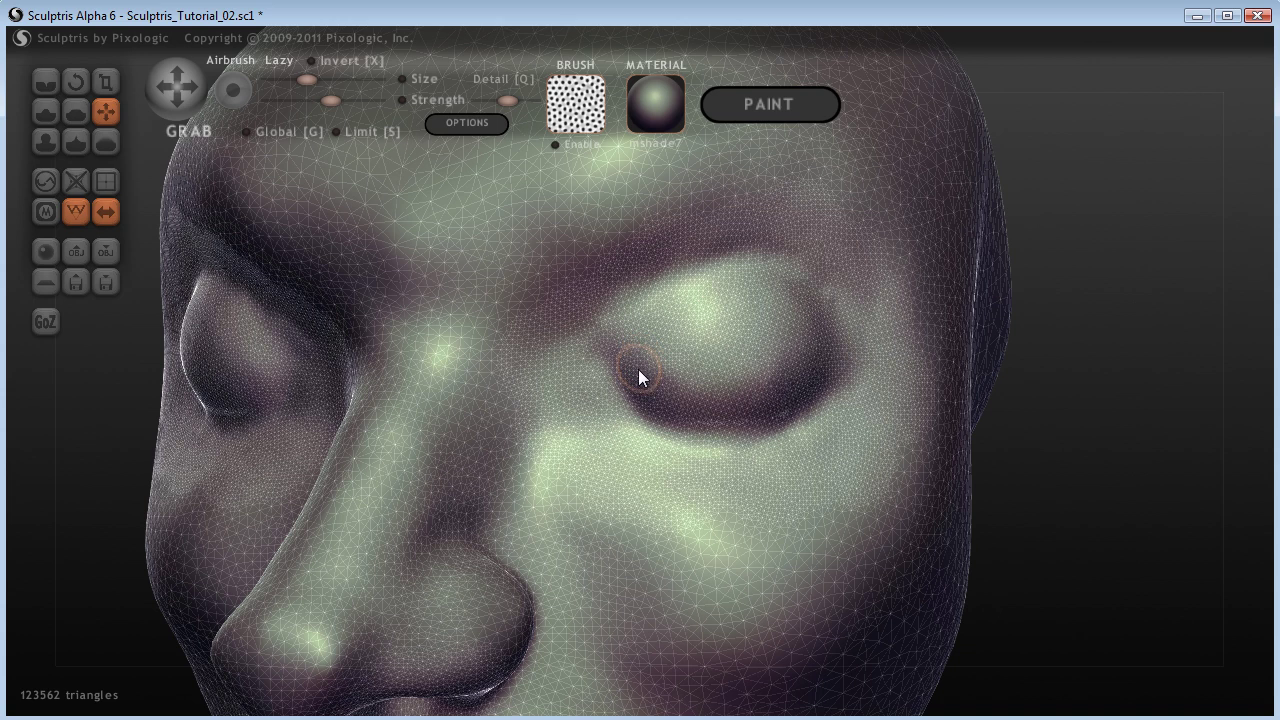
Step: Mask a horizontal band across the middle of the eyelid from the inner to the outer side
key(m)
drag(637, 364, 765, 364)
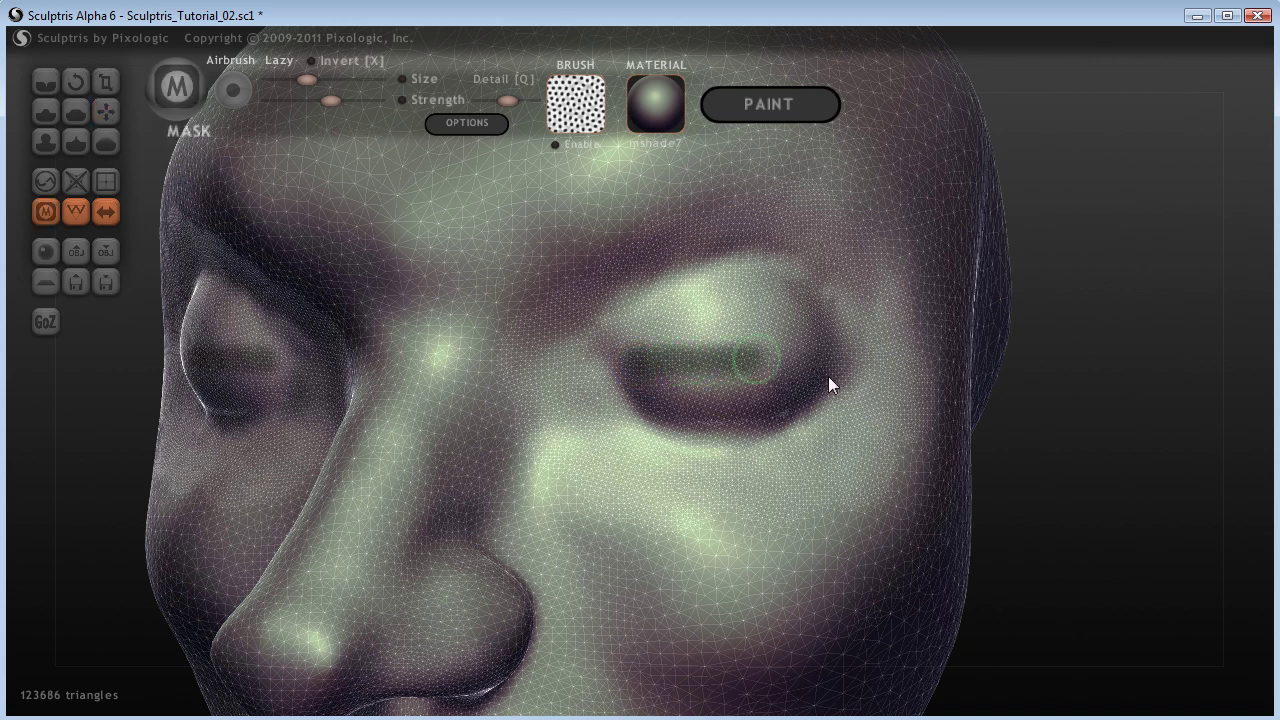
key(g)
drag(1060, 470, 1040, 450)
key(m)
drag(803, 346, 730, 353)
key(g)
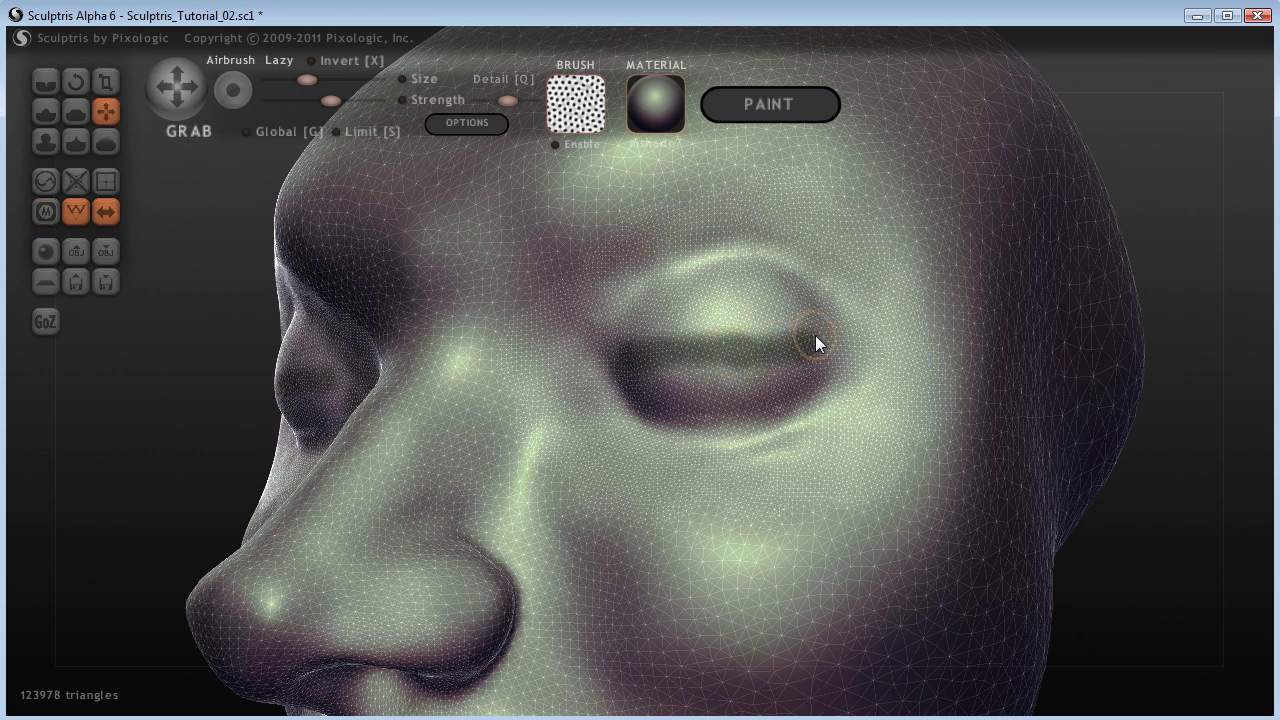
Step: Outline the arched upper edge of the eye opening with the Mask brush and fill in the upper half
key(m)
mouse_move(813, 340)
mouse_down()
mouse_move(748, 330)
mouse_move(625, 353)
mouse_move(670, 325)
mouse_move(740, 314)
mouse_move(812, 338)
mouse_up()
key(g)
key(m)
key(g)
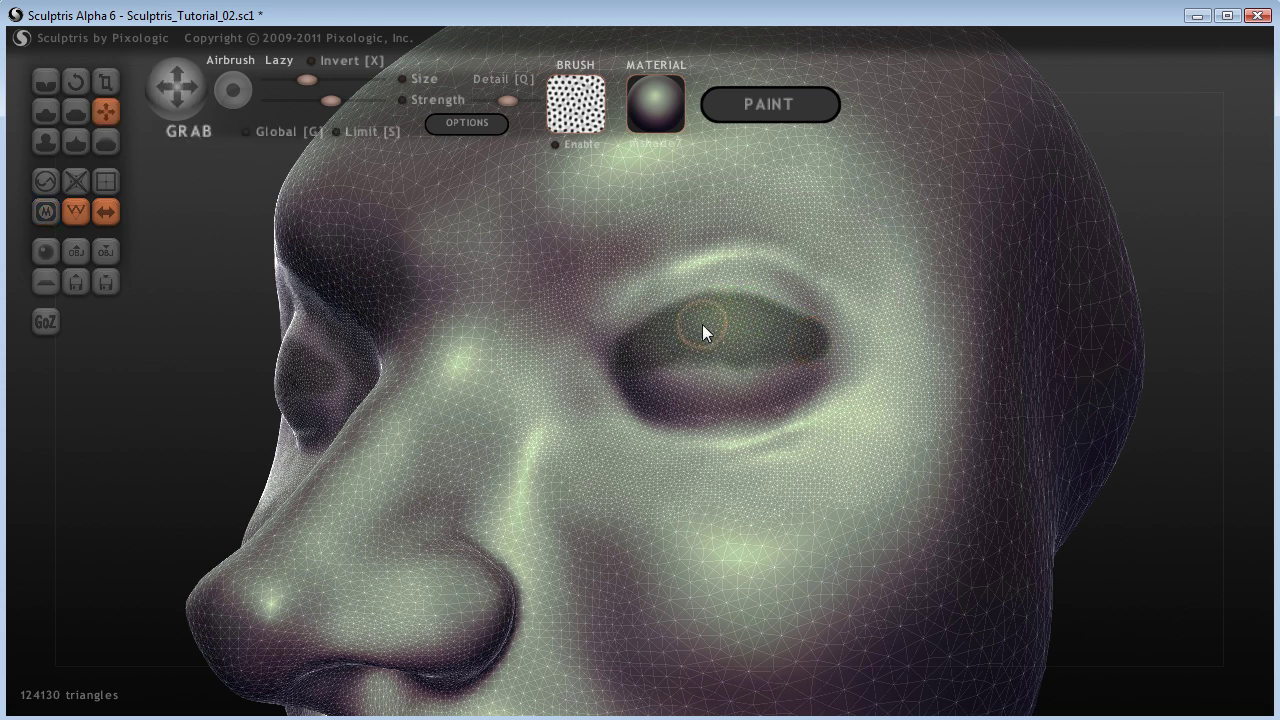
key(m)
mouse_move(672, 323)
mouse_down()
mouse_move(627, 344)
mouse_move(724, 373)
mouse_move(815, 348)
mouse_up()
key(g)
key(m)
key(g)
Step: Mask the lower half of the eye opening and fill the remaining light patches inside the mask
key(m)
drag(767, 383, 655, 396)
key(g)
key(m)
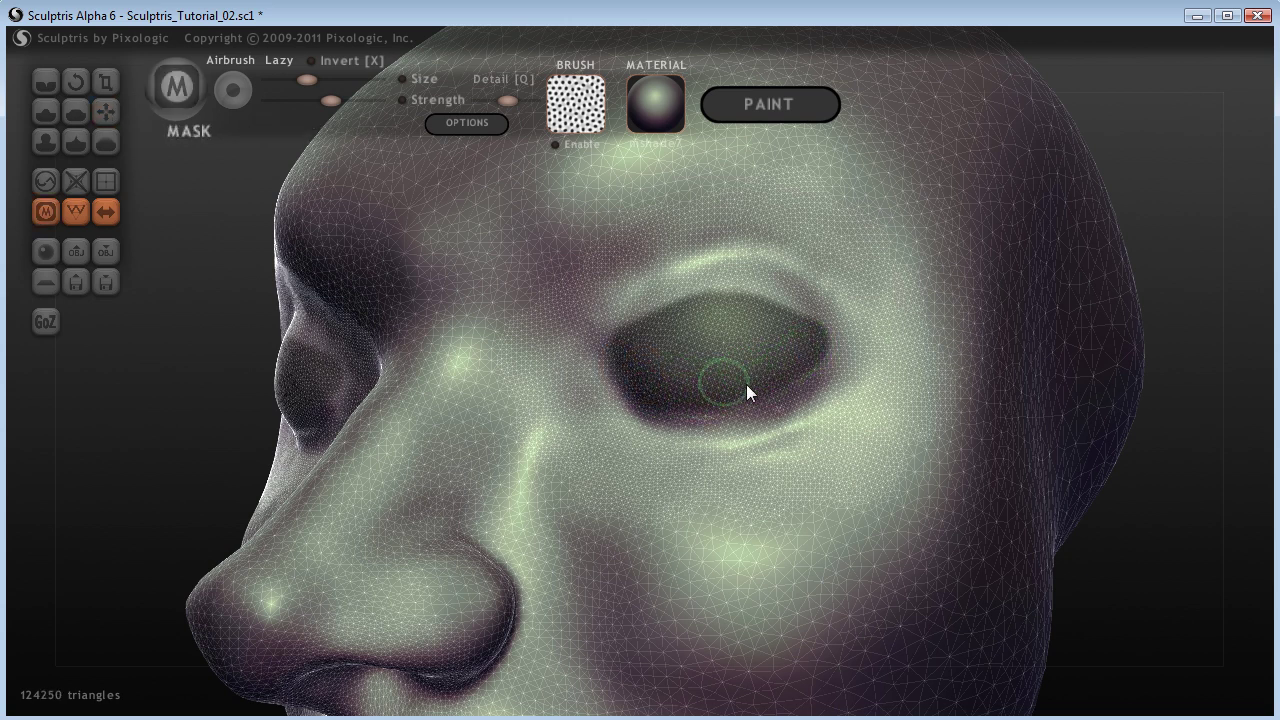
key(g)
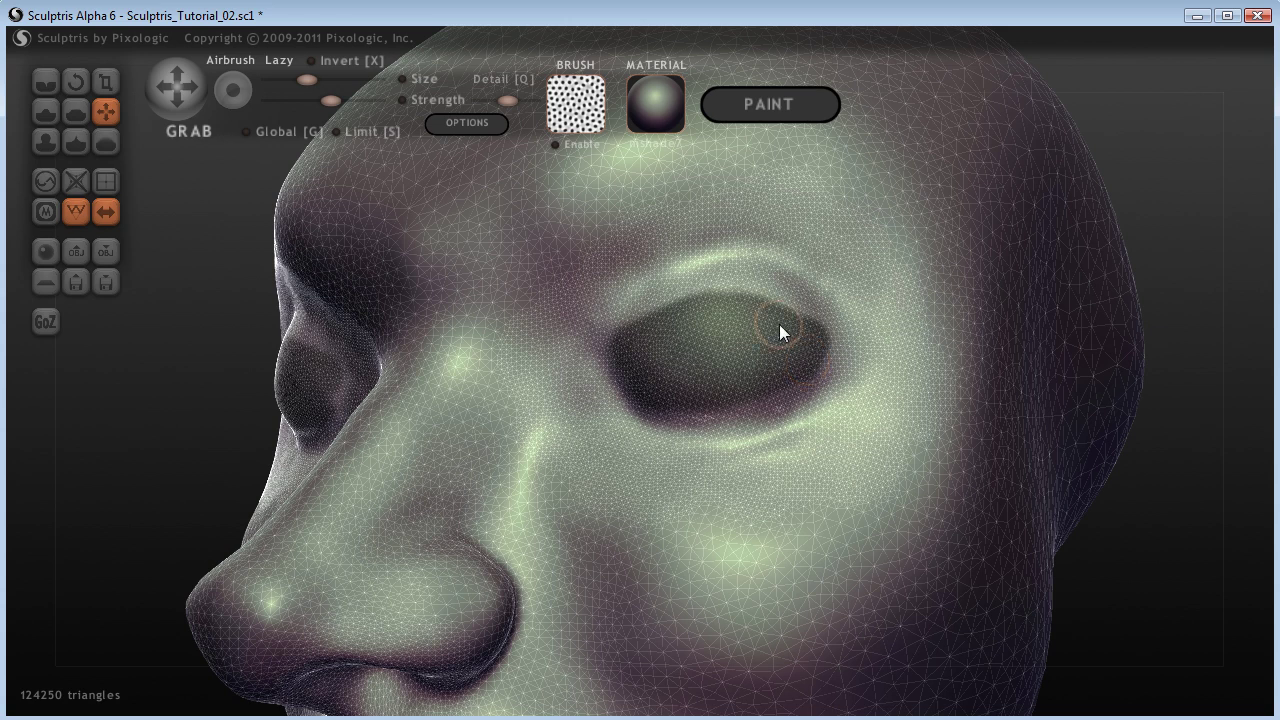
key(m)
drag(742, 314, 683, 312)
key(g)
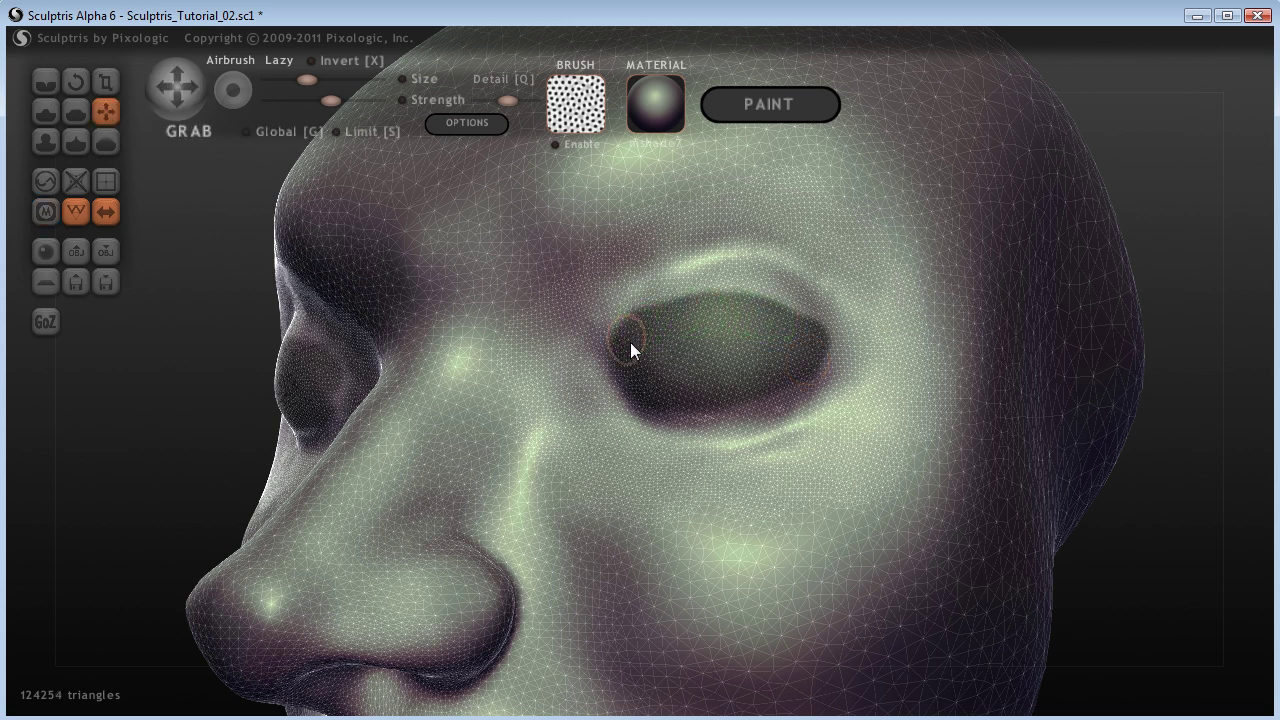
Step: Fill out the mask's lower edge and extend it toward the inner corner of the eye
mouse_move(1172, 557)
mouse_down()
mouse_move(1114, 537)
mouse_move(1103, 551)
mouse_move(1268, 580)
mouse_up()
mouse_move(1110, 559)
mouse_down()
mouse_move(1163, 504)
mouse_move(1048, 467)
mouse_move(1023, 444)
mouse_up()
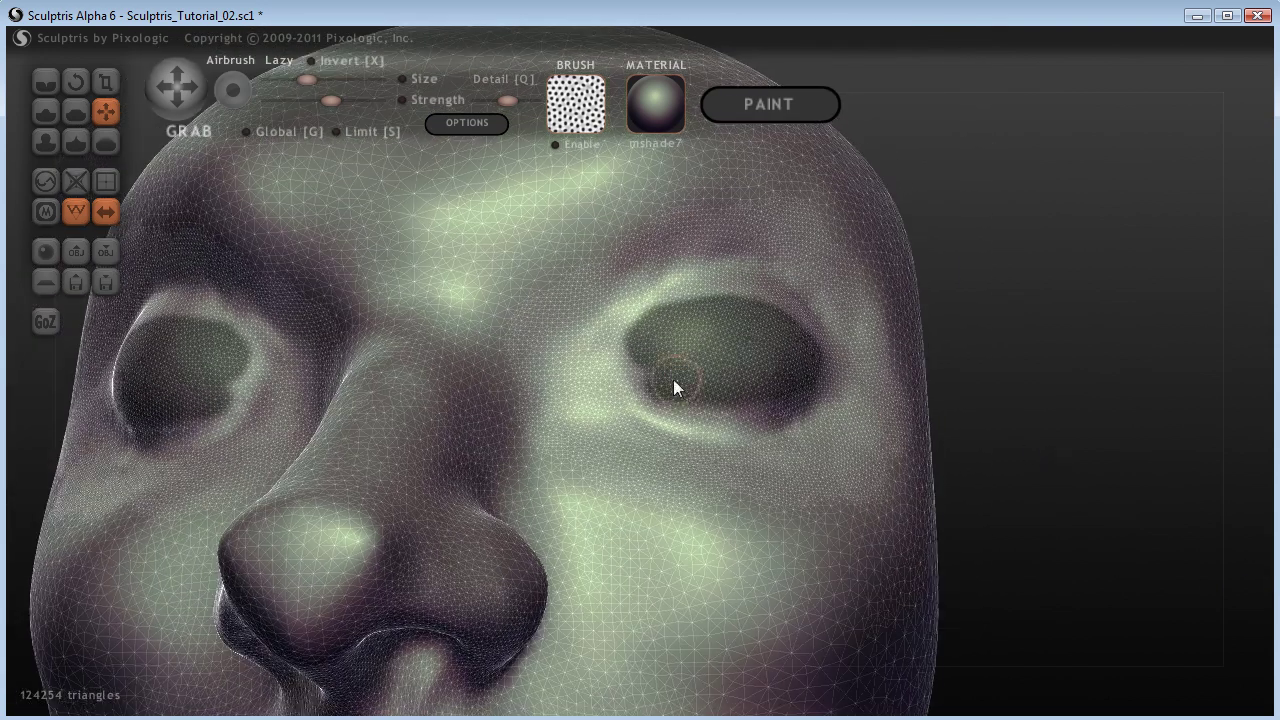
key(m)
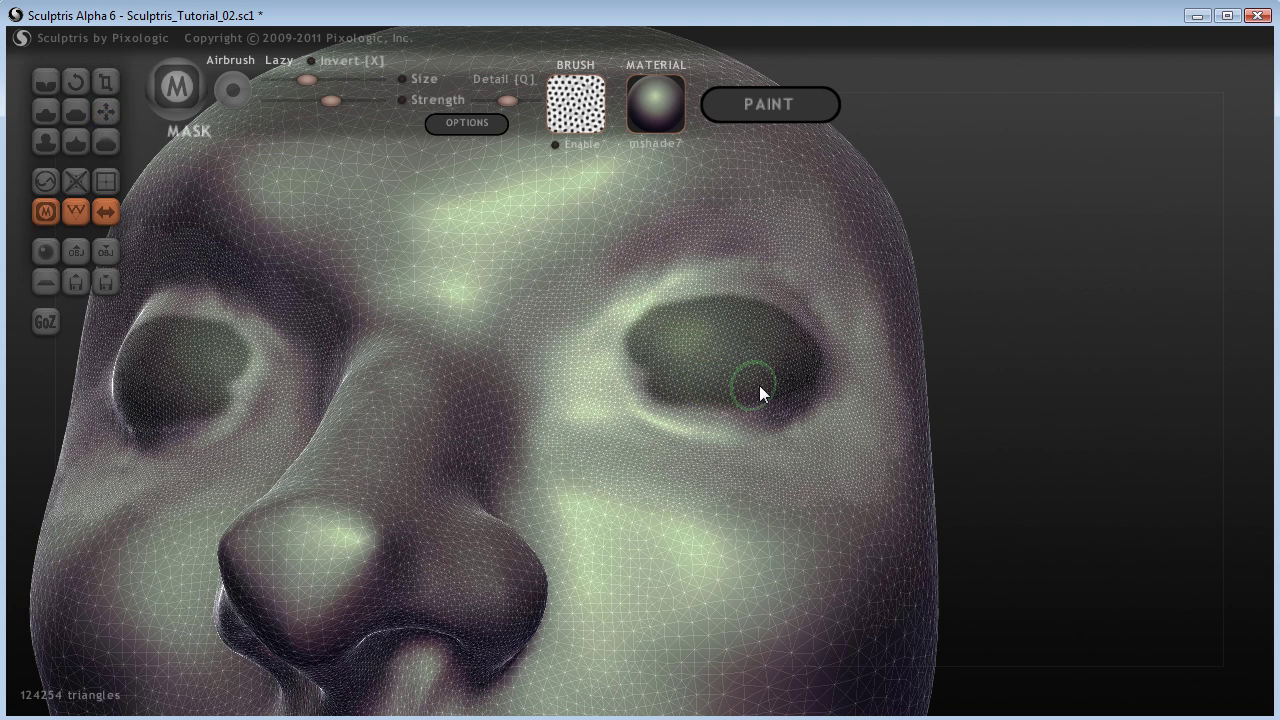
key(g)
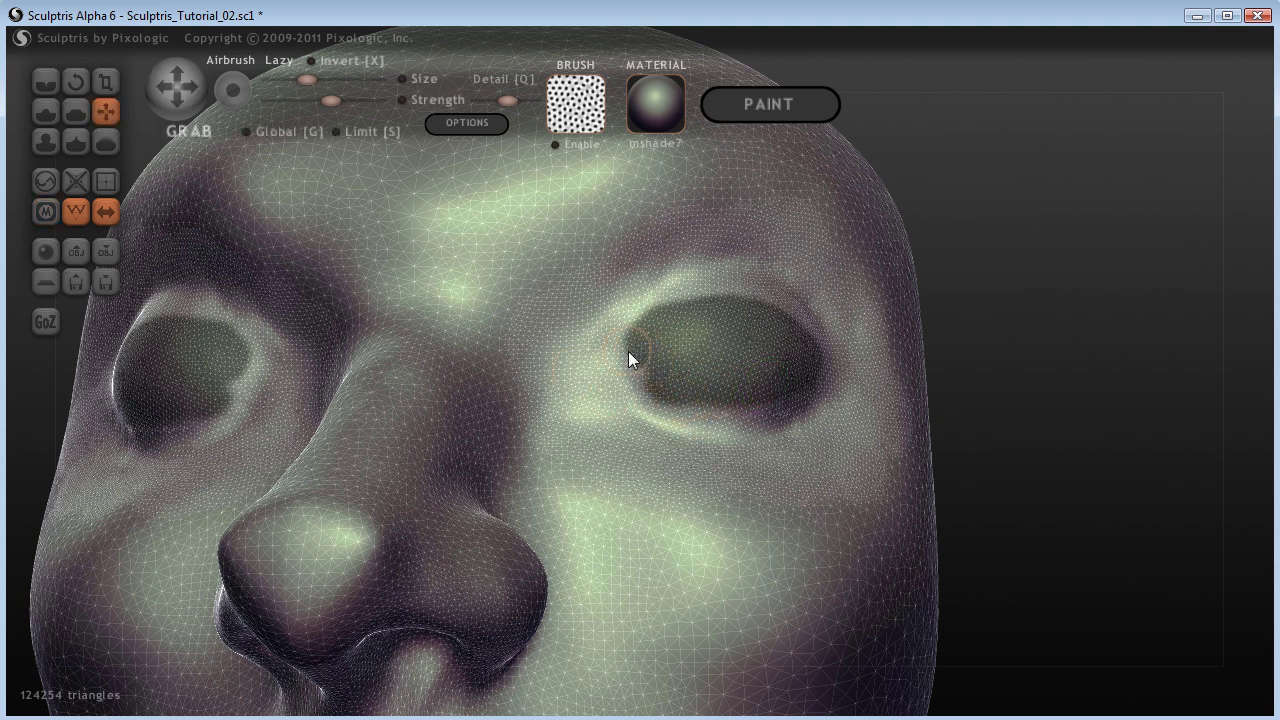
key(m)
key(g)
key(m)
key(g)
drag(630, 349, 643, 360)
key(m)
key(g)
Step: Trim the mask along the outer part of the upper lid so the outer eye corner tapers to a point
drag(1087, 440, 983, 487)
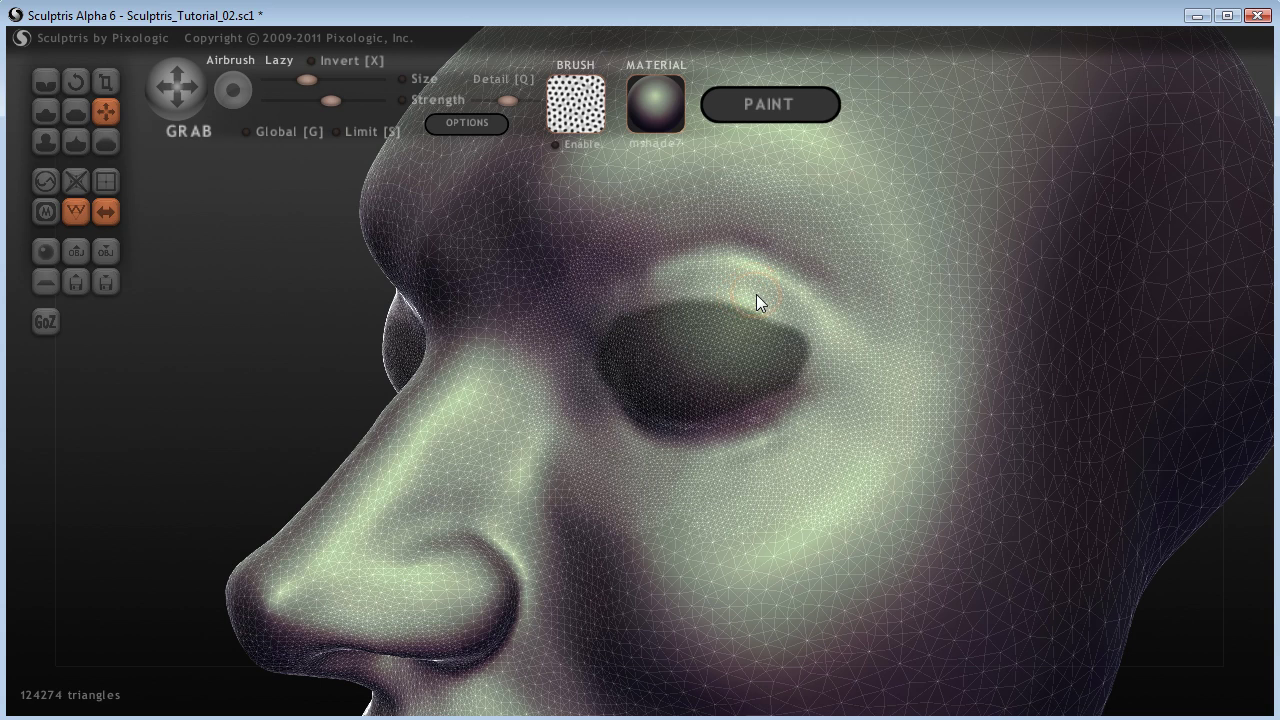
ctrl+drag(748, 289, 853, 354)
ctrl+drag(779, 309, 854, 376)
mouse_move(786, 319)
mouse_down()
mouse_move(846, 379)
mouse_move(834, 366)
mouse_up()
key(g)
key(m)
key(g)
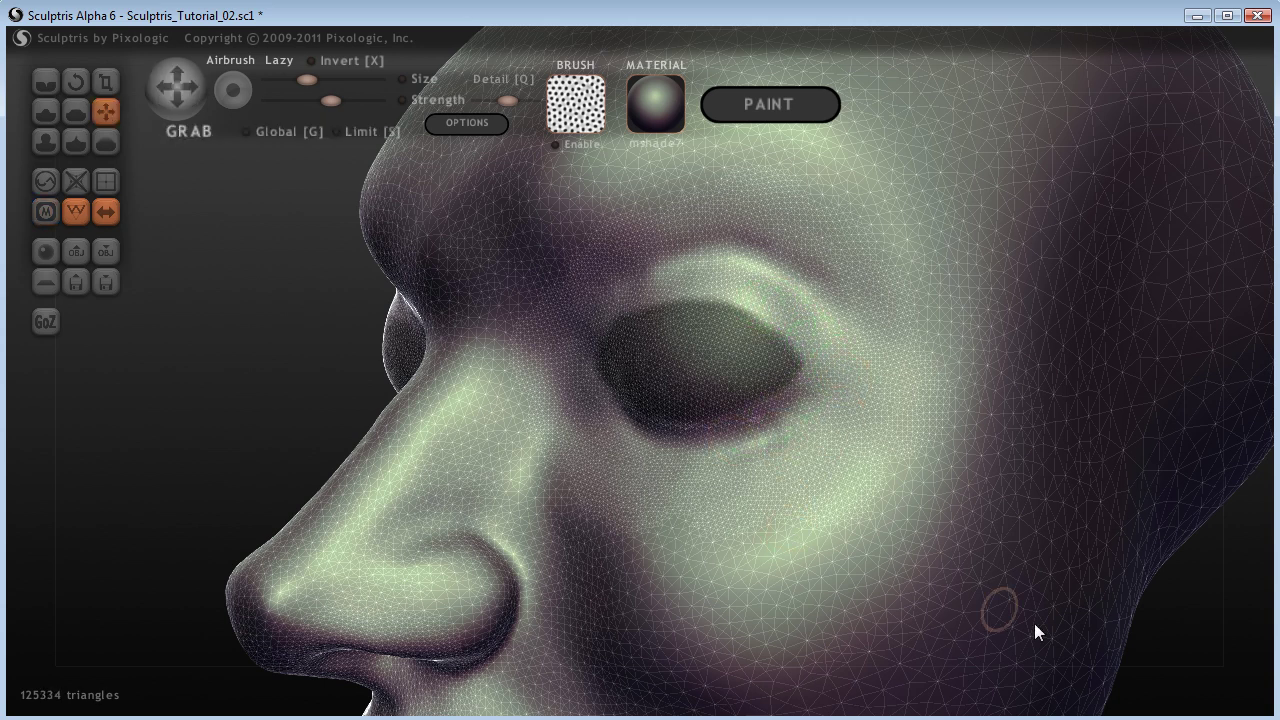
Step: Trim the mask's lower edge beside the inner corner to shape the tear duct
mouse_move(1189, 637)
mouse_down()
mouse_move(1270, 574)
mouse_move(1191, 600)
mouse_up()
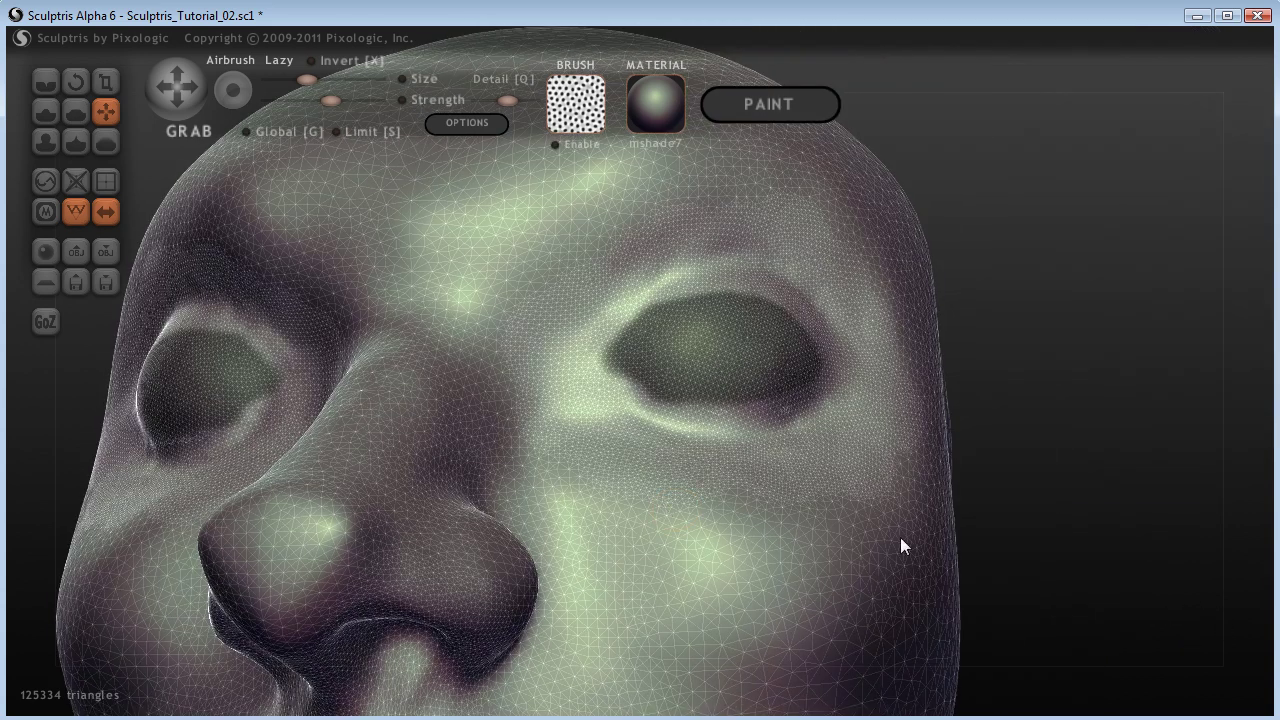
key(m)
click(667, 412)
click(632, 403)
key(g)
key(m)
key(g)
key(m)
key(g)
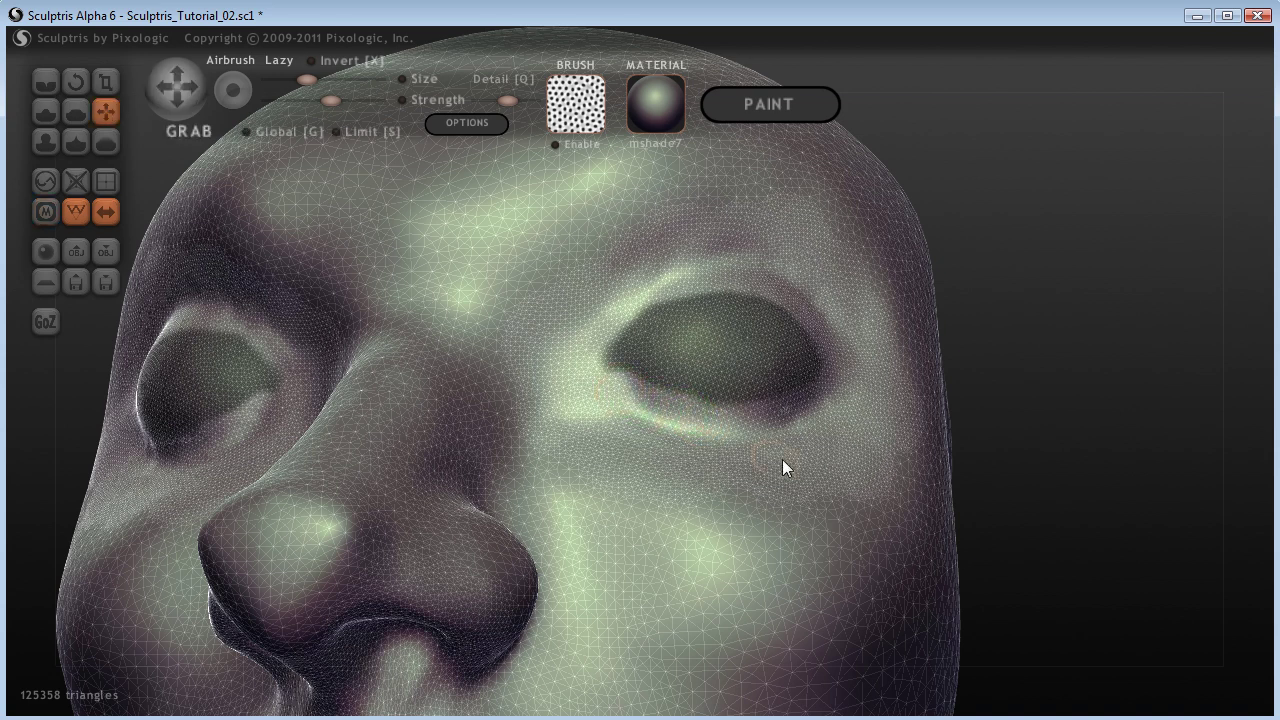
mouse_move(661, 286)
mouse_down()
mouse_move(656, 298)
mouse_move(674, 291)
mouse_up()
key(ctrl+z)
key(ctrl+z)
Step: Examine the shape of the eye opening mask from below, the side and the front of the head
drag(1148, 460, 1109, 461)
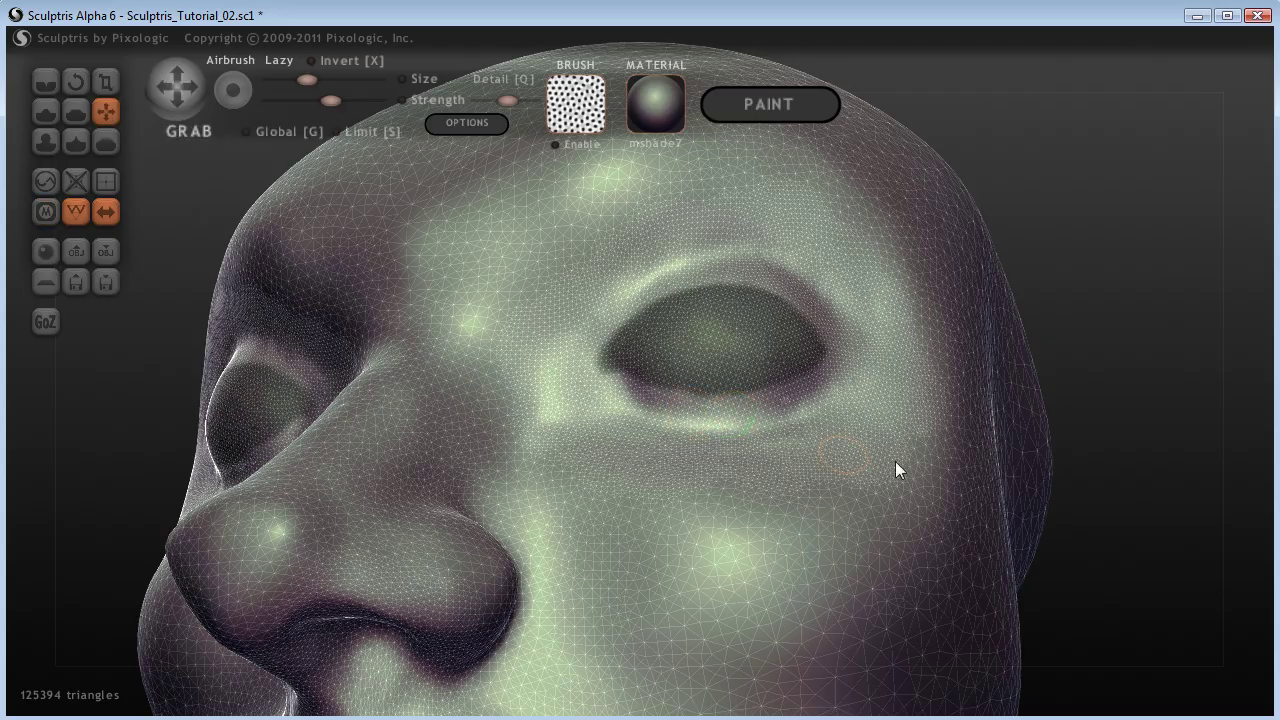
mouse_move(1134, 308)
mouse_down()
mouse_move(955, 333)
mouse_move(1022, 352)
mouse_move(1117, 343)
mouse_move(1009, 355)
mouse_move(1019, 345)
mouse_up()
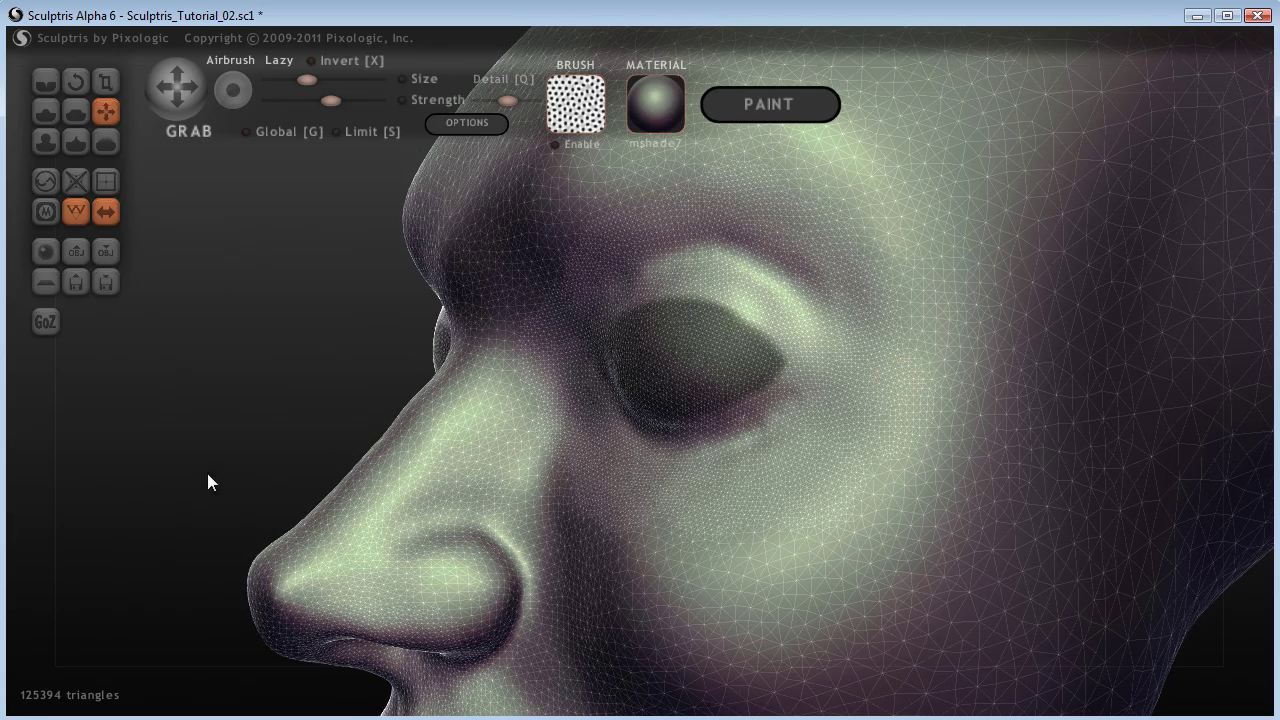
scroll(257, 360, down, 3)
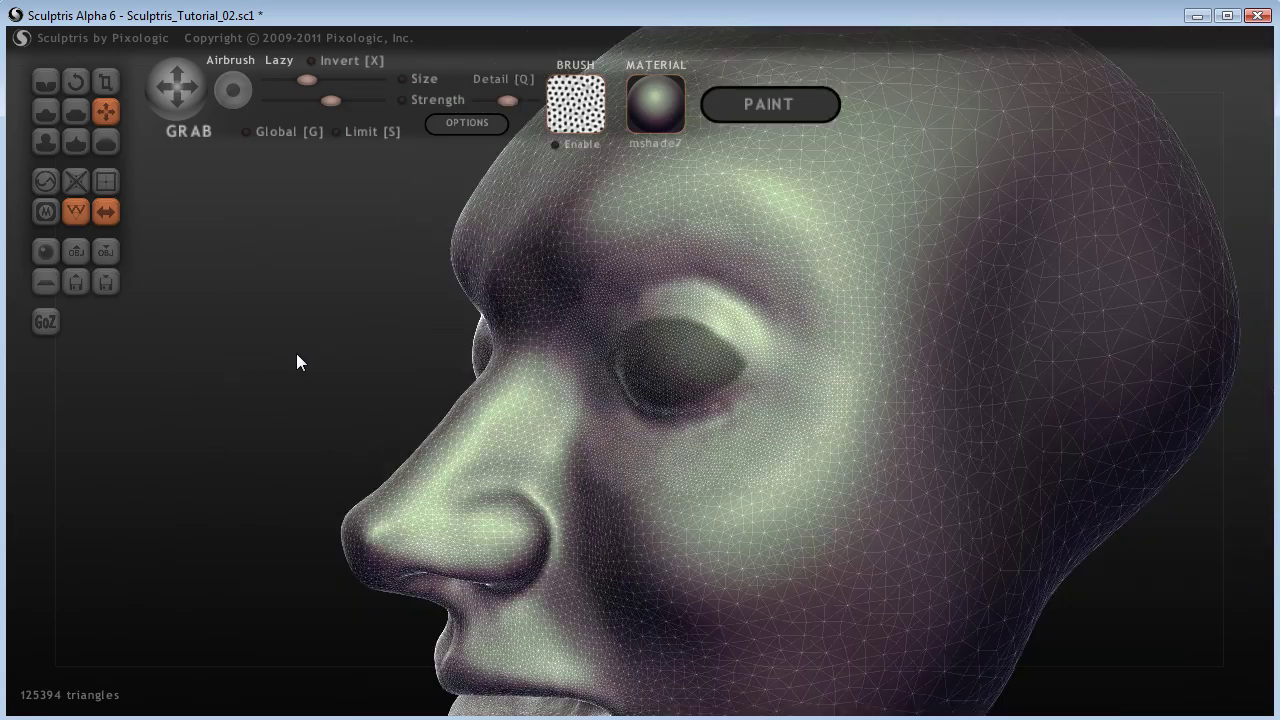
mouse_move(297, 360)
mouse_down()
mouse_move(306, 440)
mouse_move(443, 423)
mouse_move(338, 430)
mouse_up()
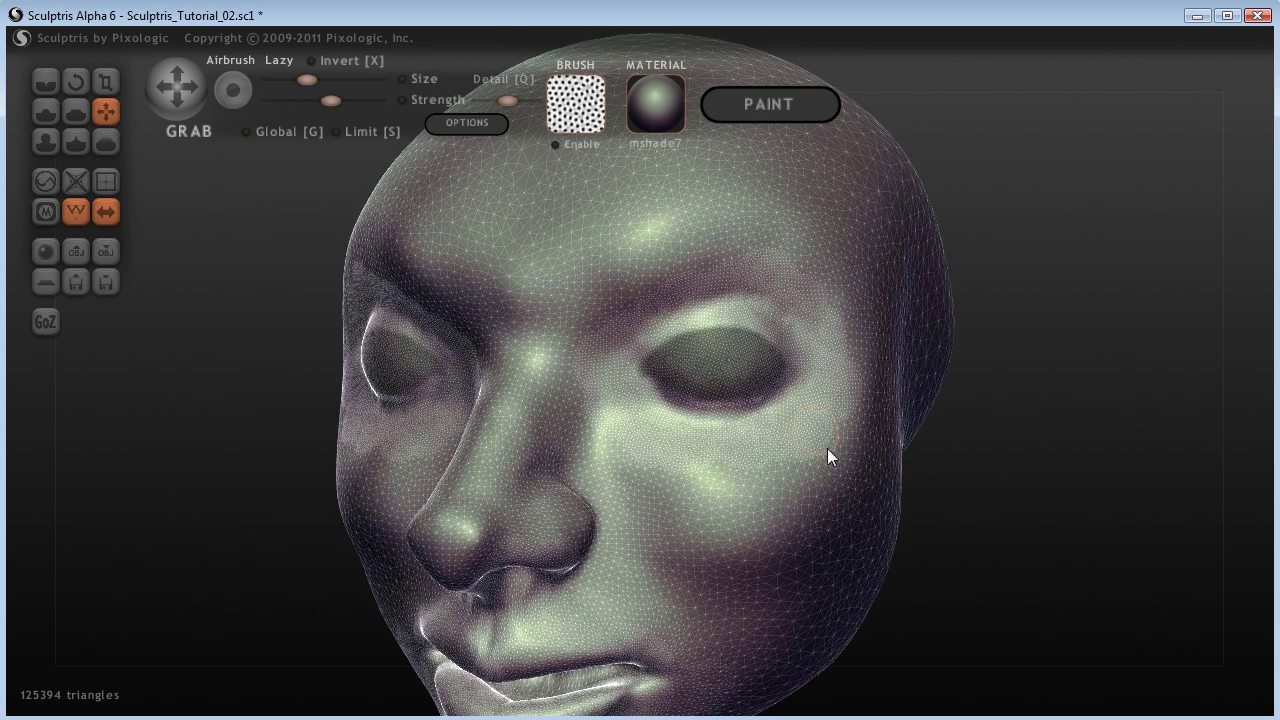
drag(951, 537, 695, 372)
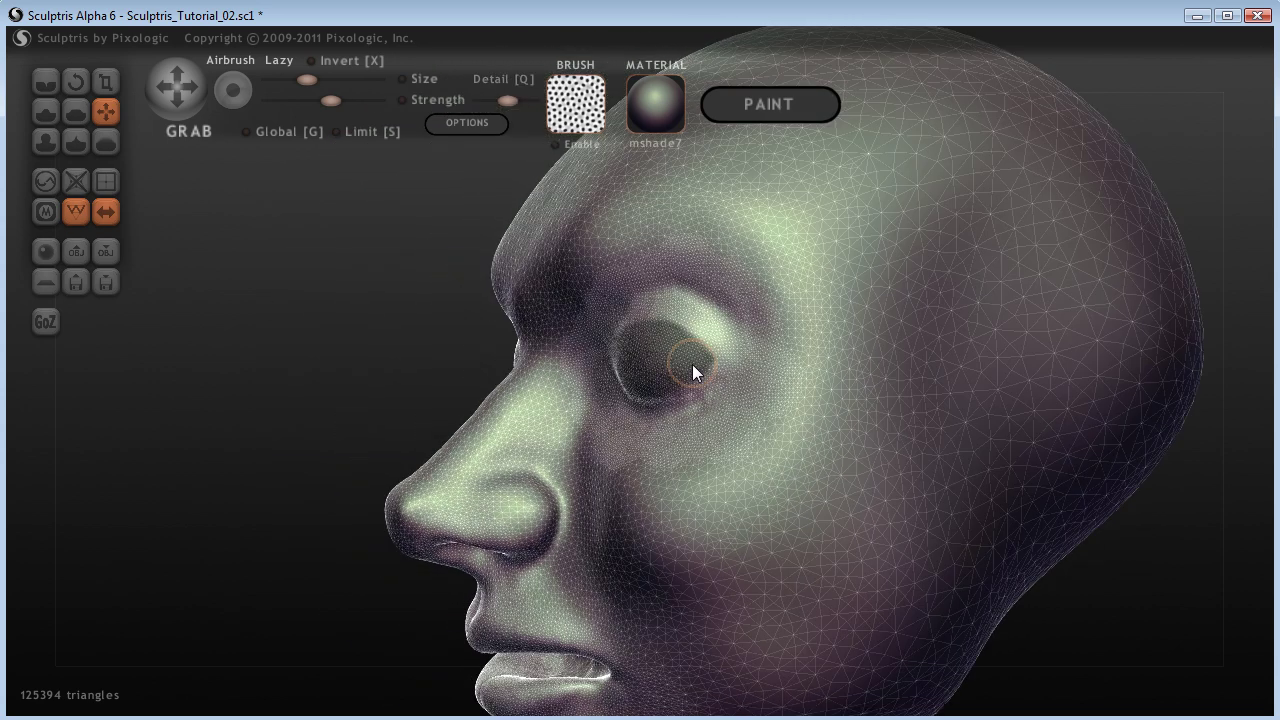
drag(495, 379, 354, 477)
scroll(300, 480, up, 3)
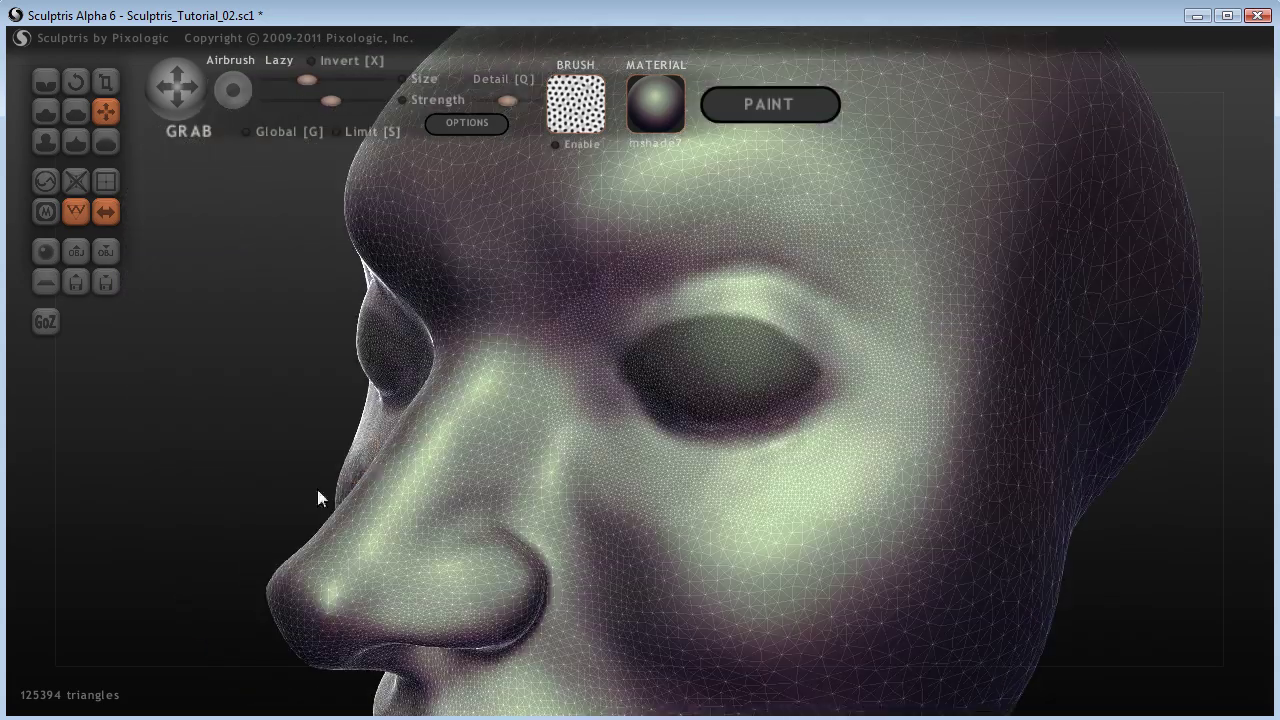
Step: Invert the mask to free the eye openings and enlarge the Grab brush until it spans the whole eye socket
ctrl+click(166, 412)
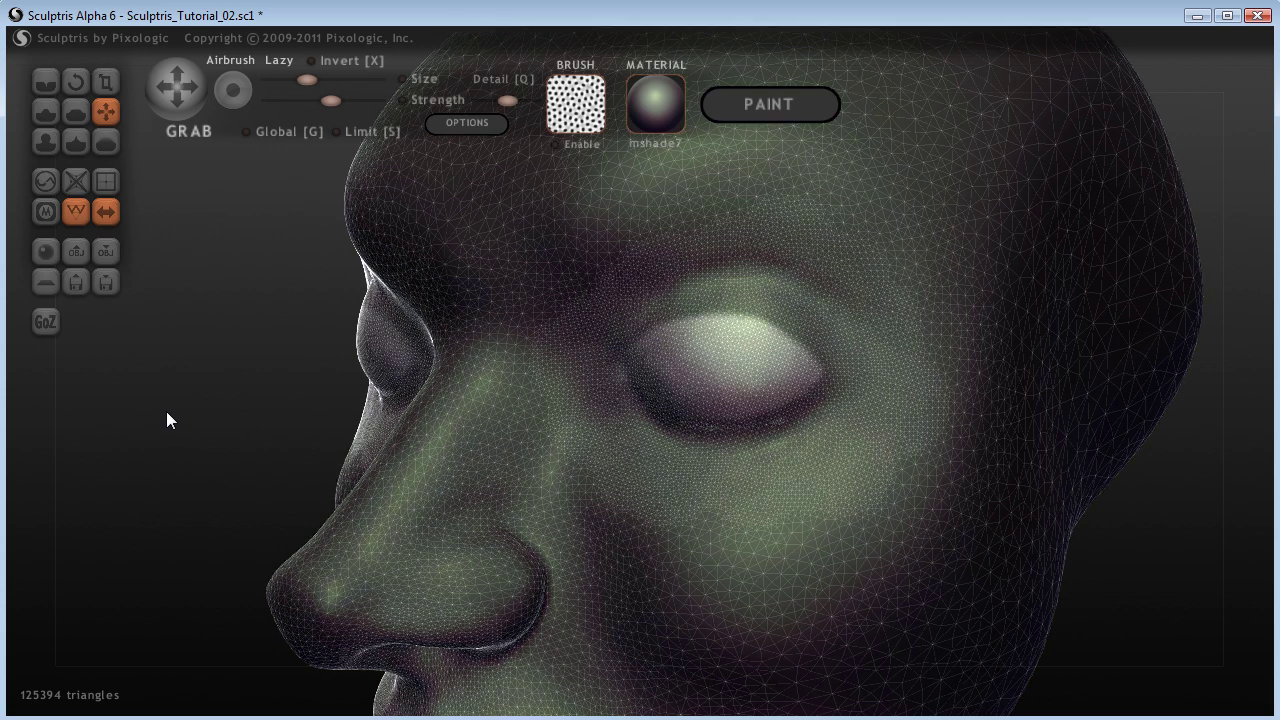
drag(203, 381, 154, 368)
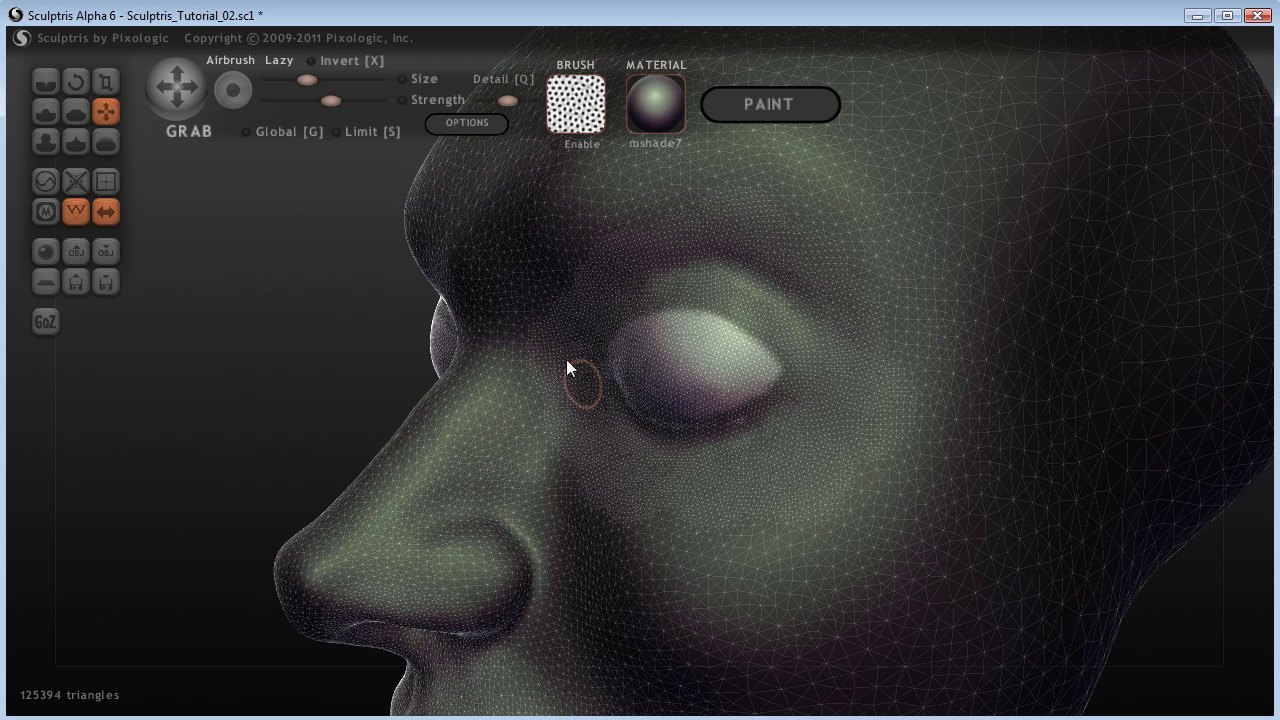
click(47, 110)
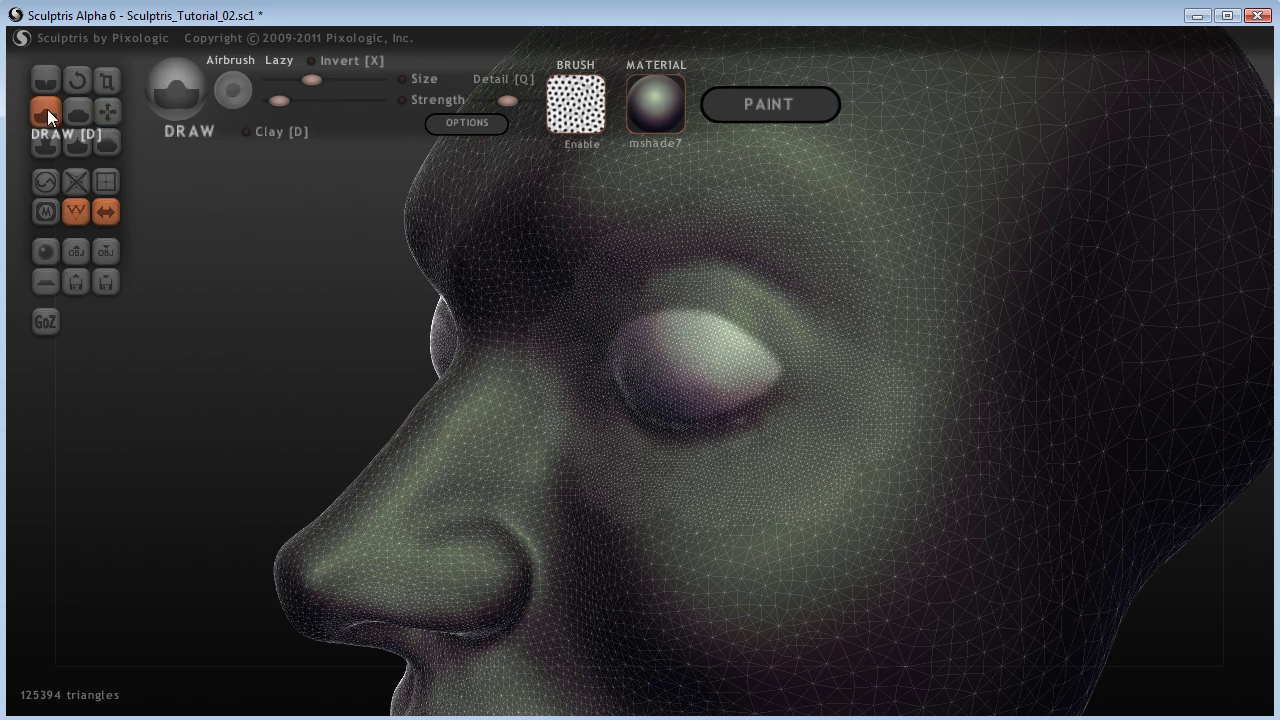
drag(255, 366, 391, 383)
scroll(1124, 446, up, 3)
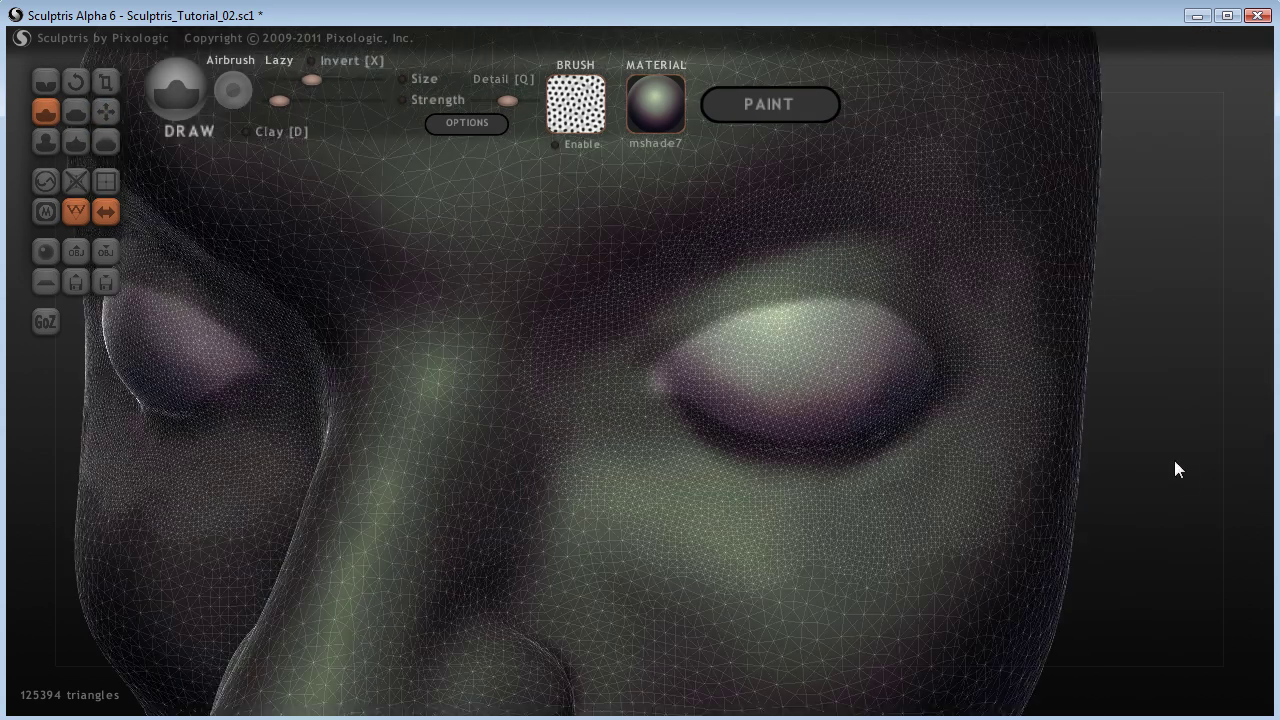
click(113, 114)
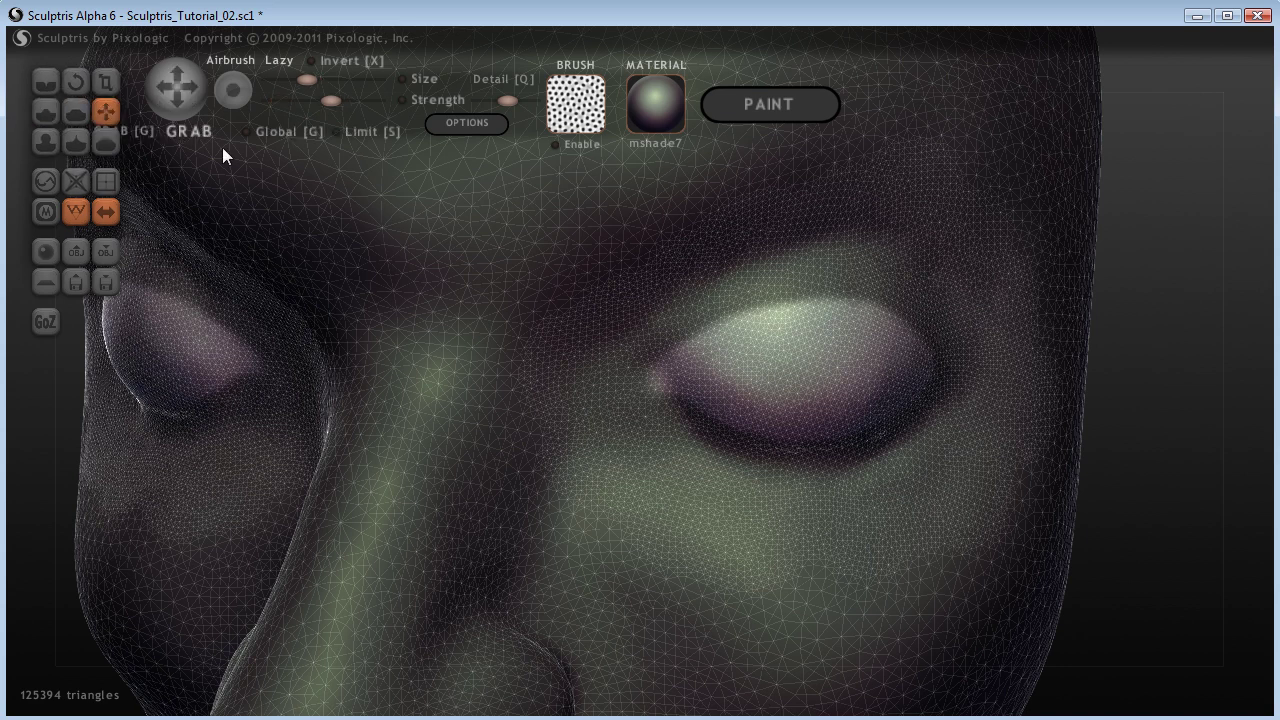
drag(1195, 439, 464, 432)
scroll(456, 427, down, 3)
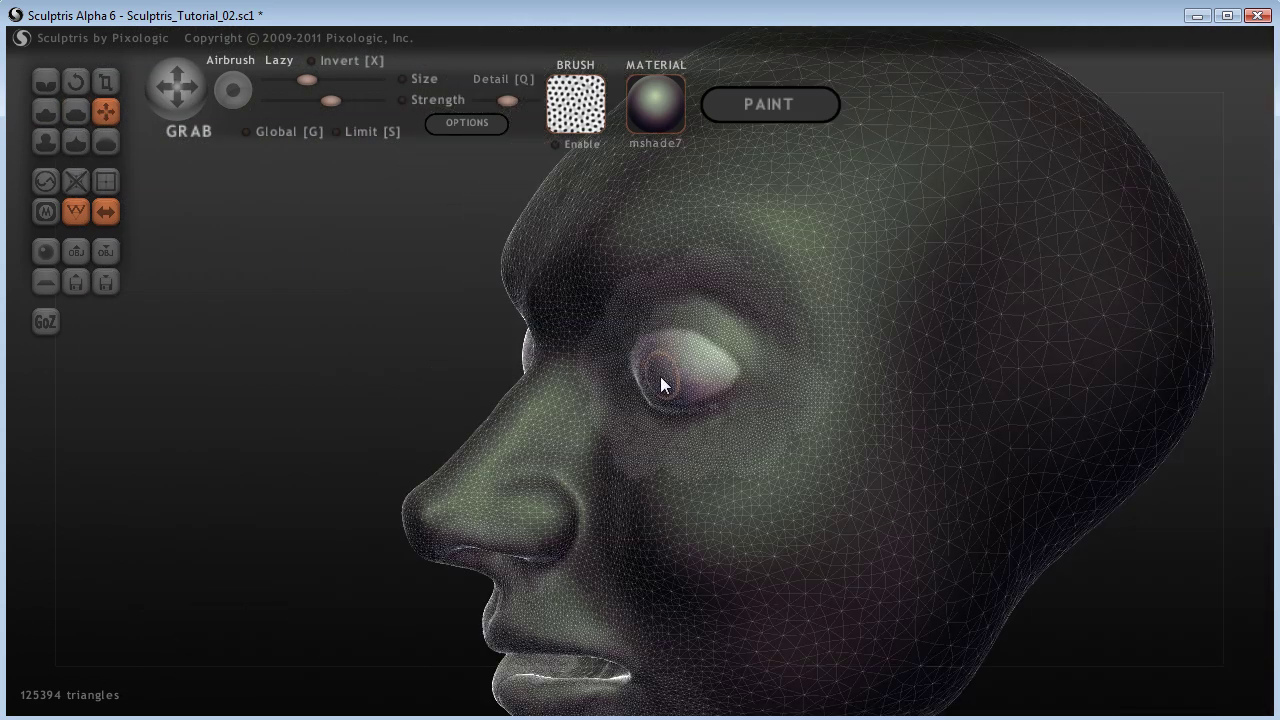
shift+scroll(666, 366, up, 1)
shift+scroll(666, 366, up, 5)
shift+scroll(664, 367, up, 1)
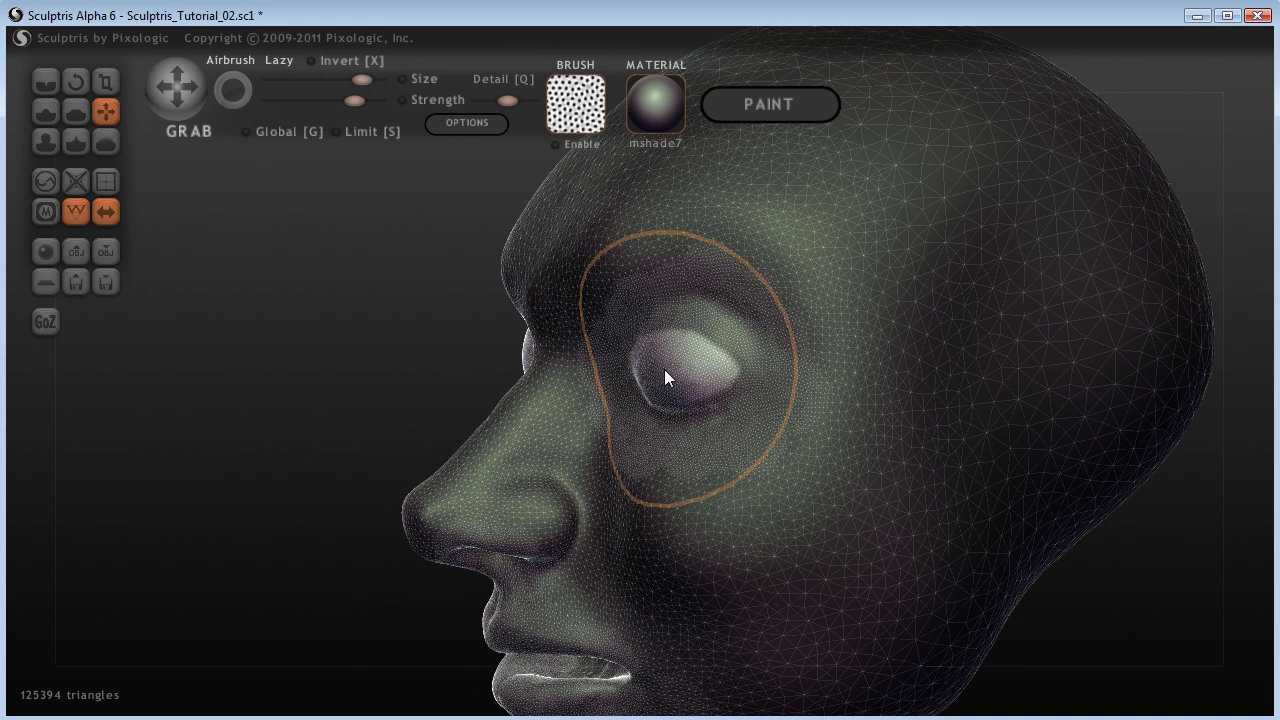
Step: Undo the first pull and push the unmasked eye surface slightly back into the head so the lid rims stand out
drag(363, 374, 310, 391)
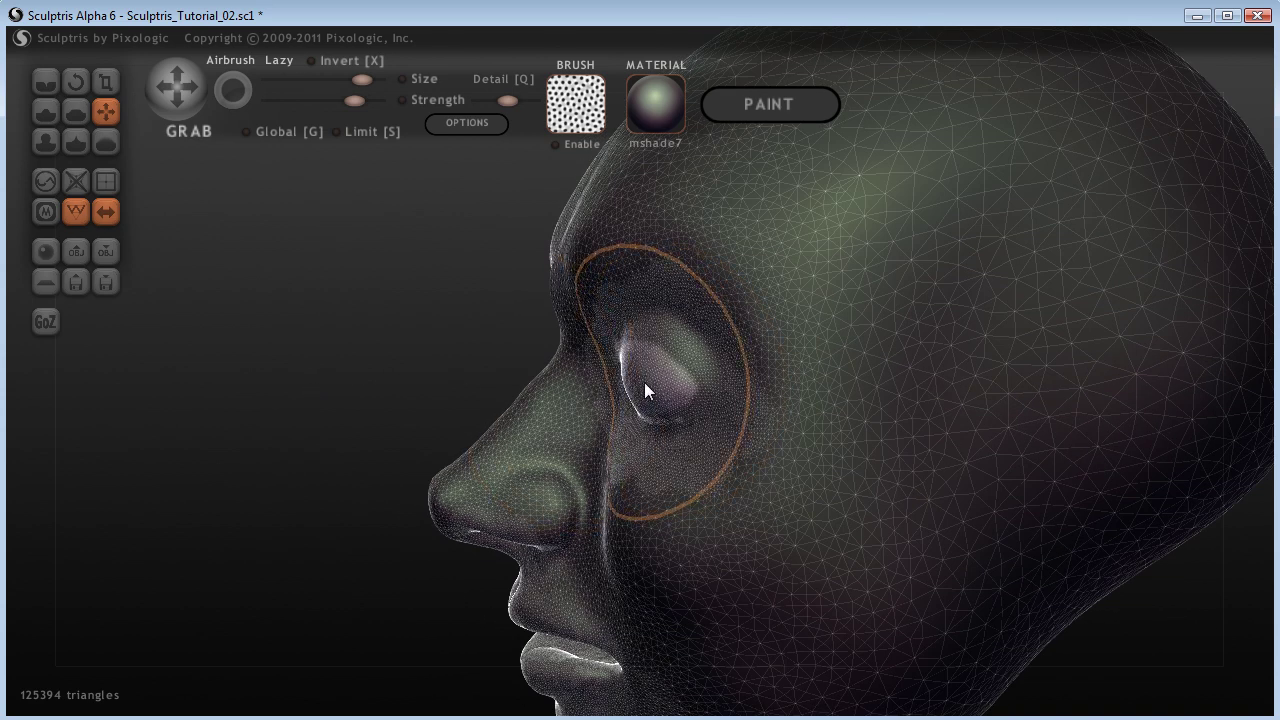
key(ctrl+z)
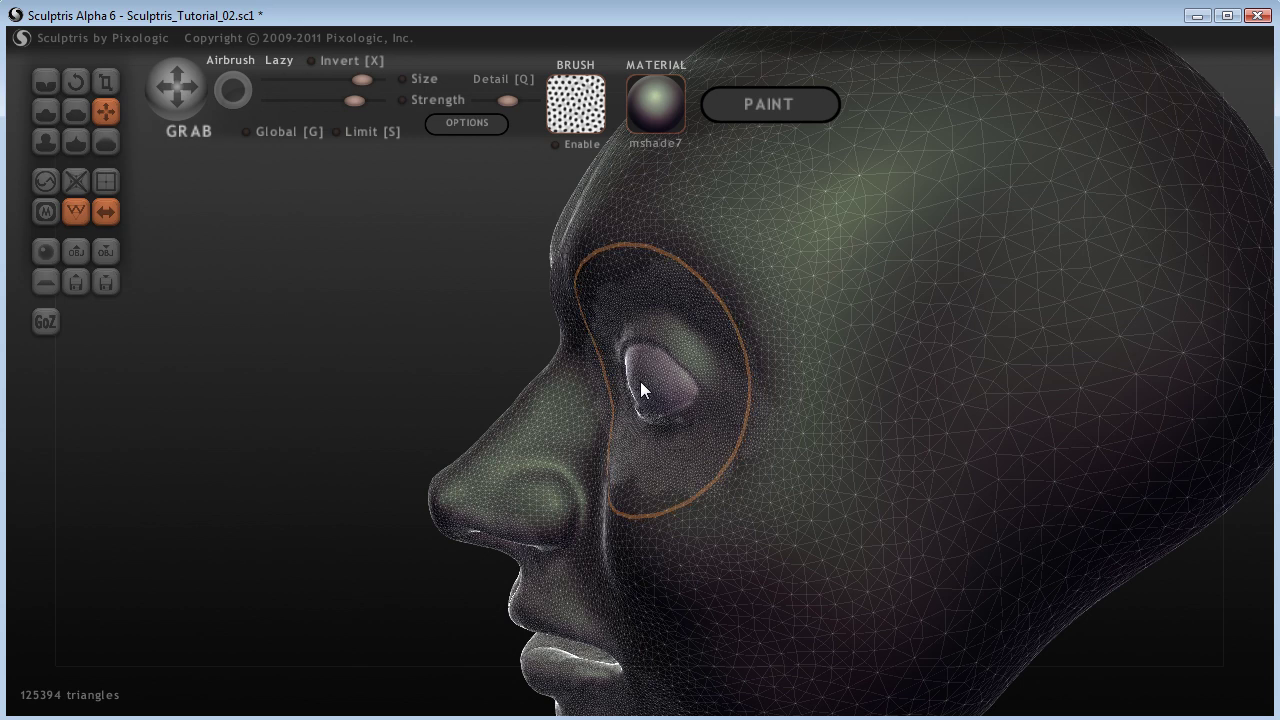
drag(642, 381, 647, 381)
mouse_move(457, 393)
mouse_down()
mouse_move(460, 343)
mouse_move(560, 345)
mouse_move(1023, 418)
mouse_move(967, 433)
mouse_up()
scroll(945, 427, up, 4)
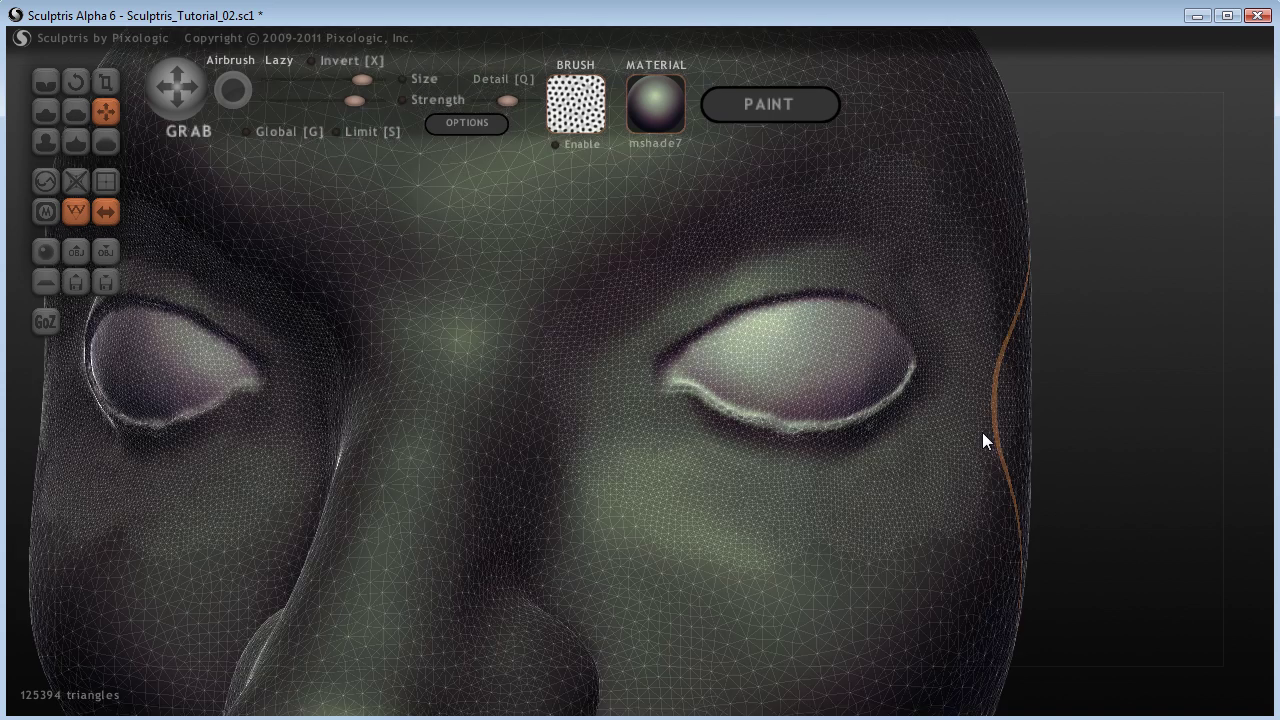
mouse_move(1066, 421)
mouse_down()
mouse_move(1060, 374)
mouse_move(814, 374)
mouse_move(1170, 385)
mouse_up()
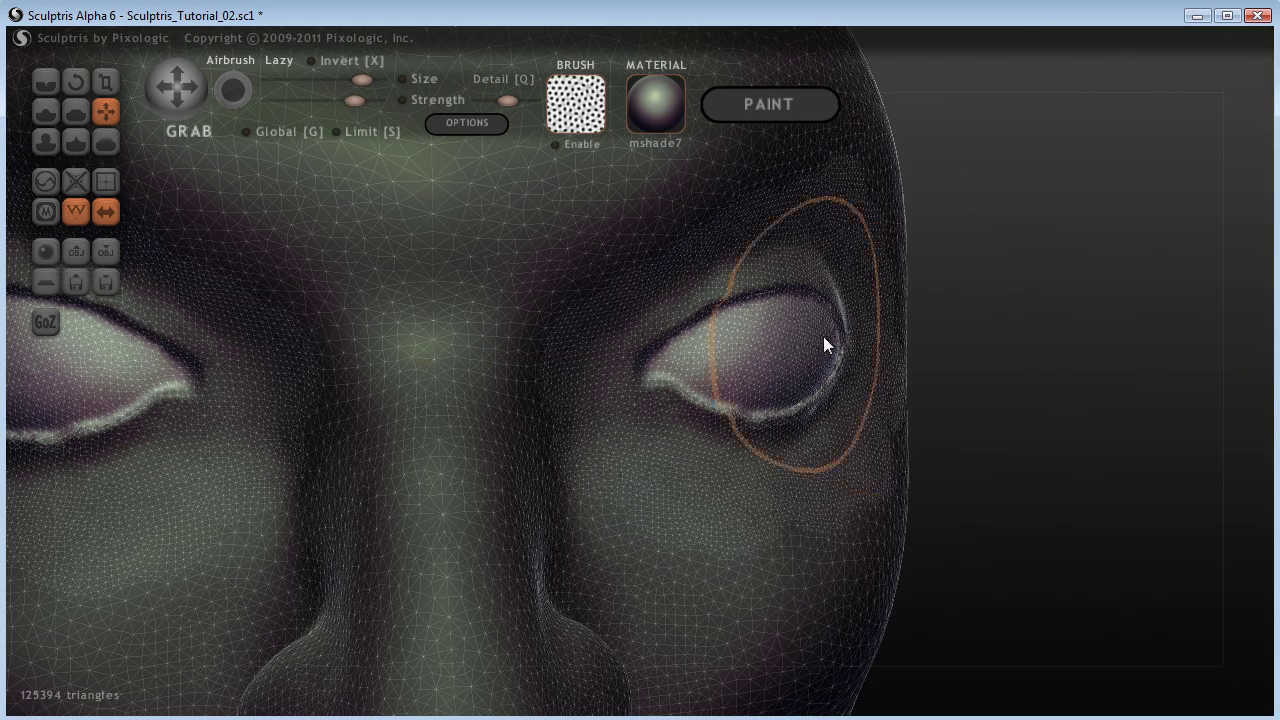
drag(1040, 420, 754, 425)
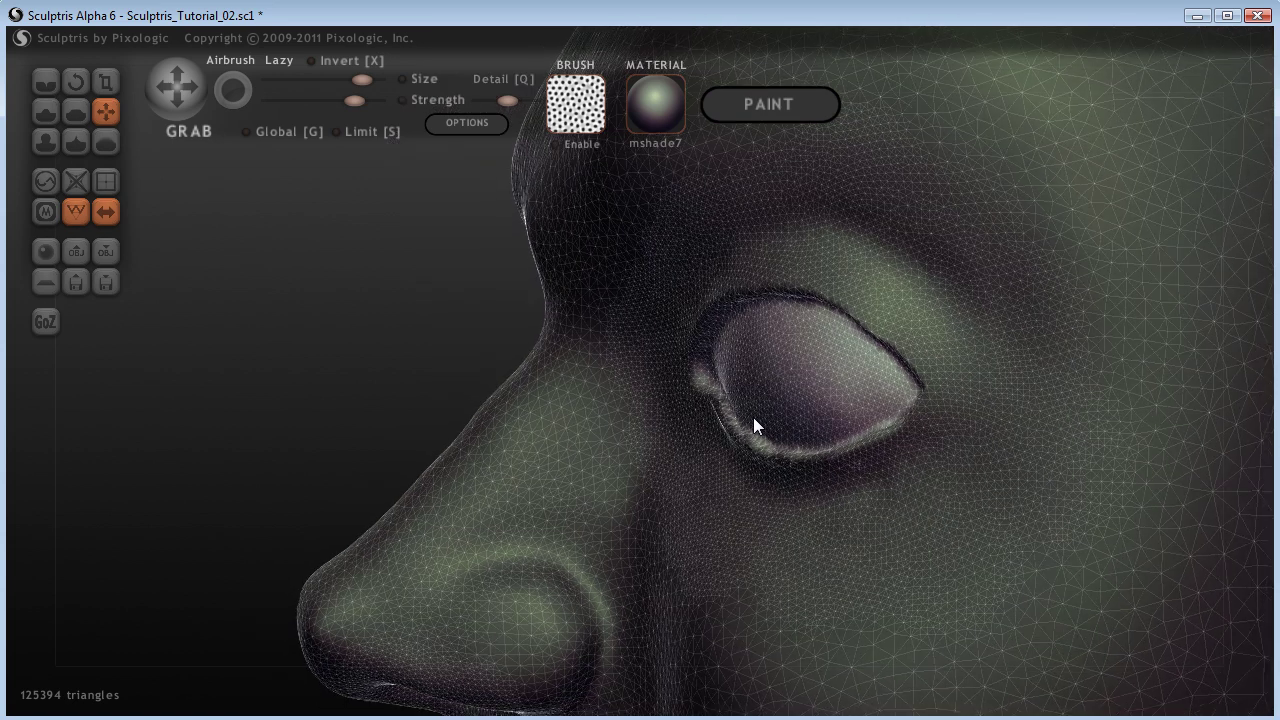
Step: Try to sculpt a small round detail in the centre of the eye surface with the Draw brush, and undo it
click(43, 118)
drag(359, 356, 631, 359)
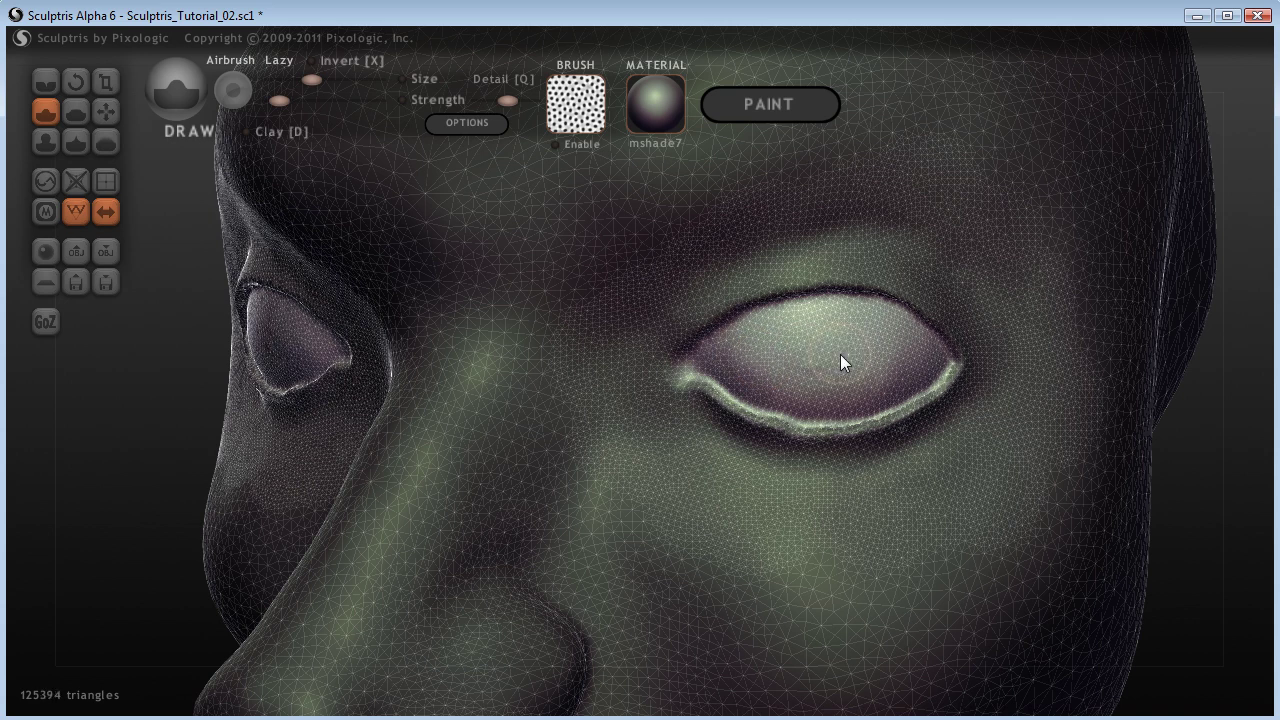
mouse_move(857, 360)
mouse_down()
mouse_move(806, 362)
mouse_move(832, 350)
mouse_move(835, 373)
mouse_move(832, 363)
mouse_up()
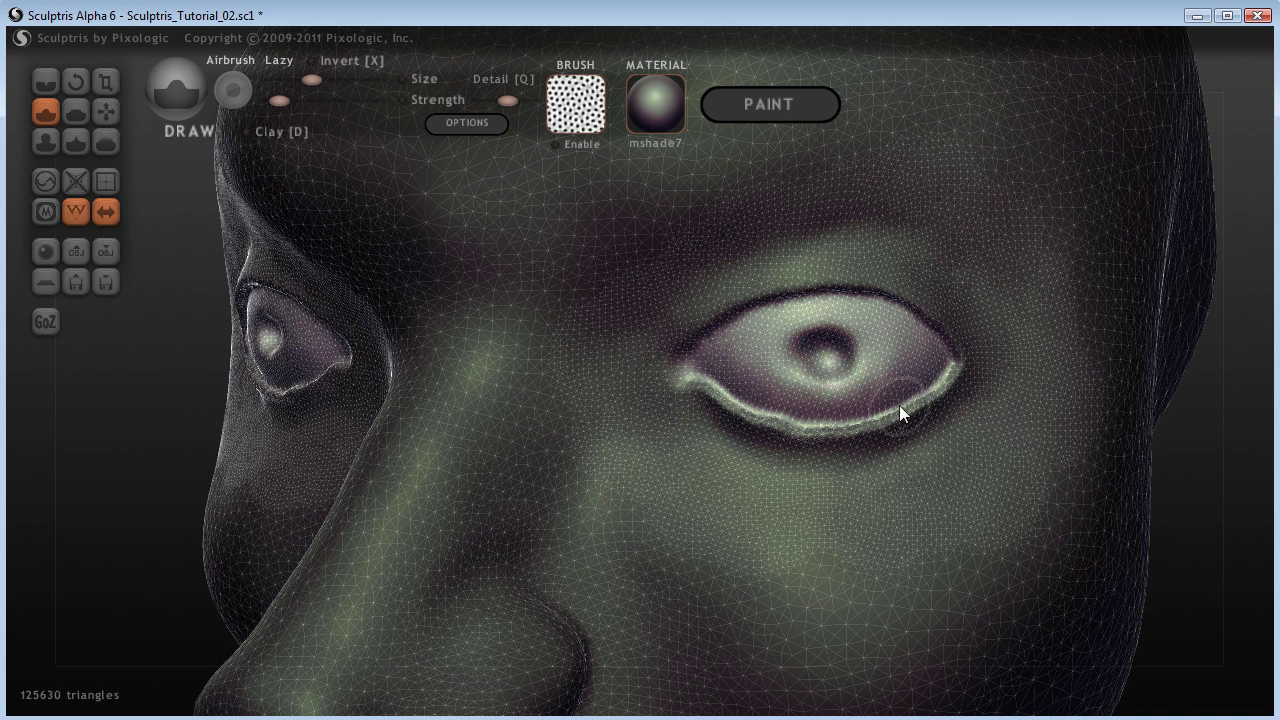
key(ctrl+z)
Step: Work on the eyeball sphere from inside the head with Grab and enable the tool's Global option
mouse_move(1237, 557)
mouse_down()
mouse_move(1153, 517)
mouse_move(802, 551)
mouse_up()
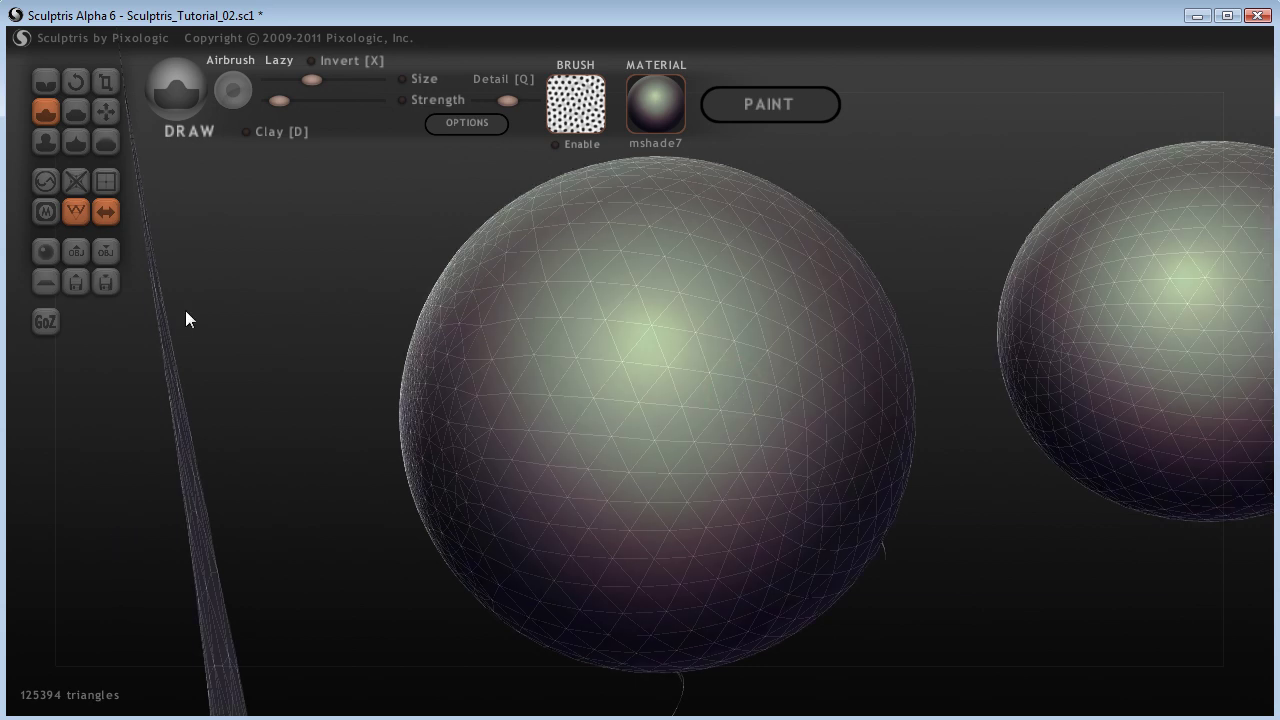
click(108, 113)
click(714, 374)
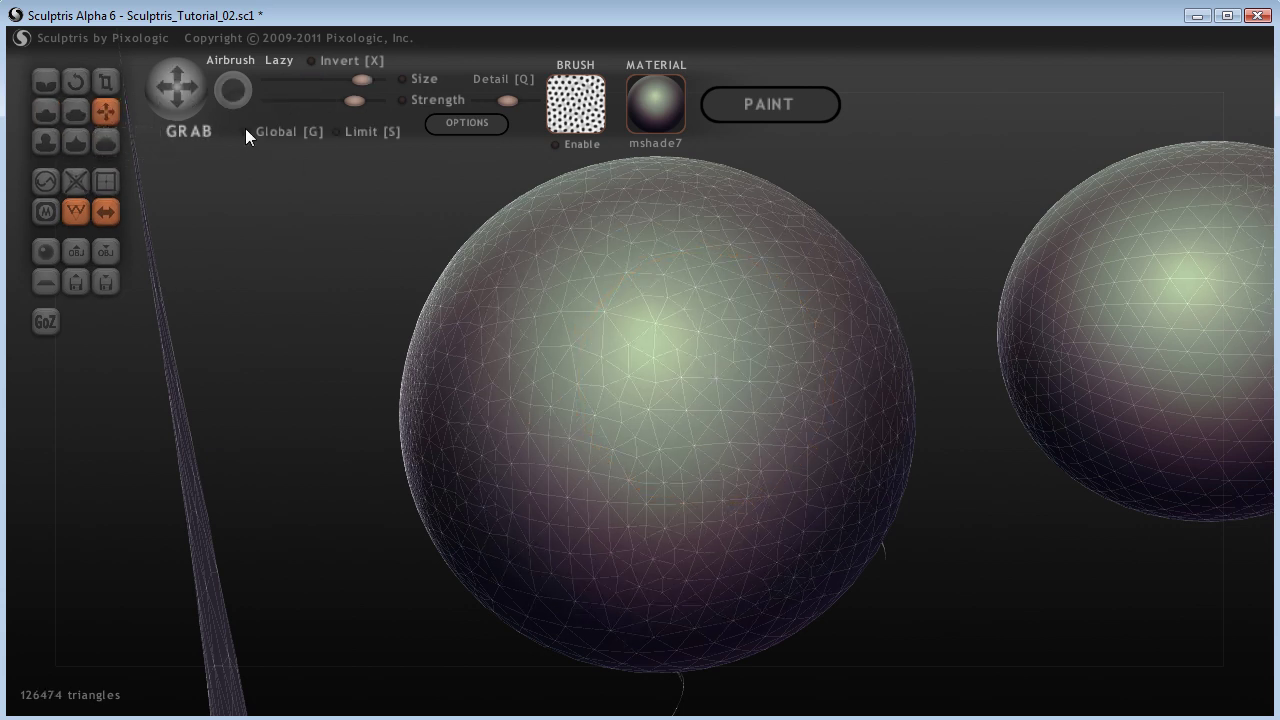
drag(100, 491, 411, 540)
scroll(314, 524, down, 4)
right_drag(411, 540, 803, 519)
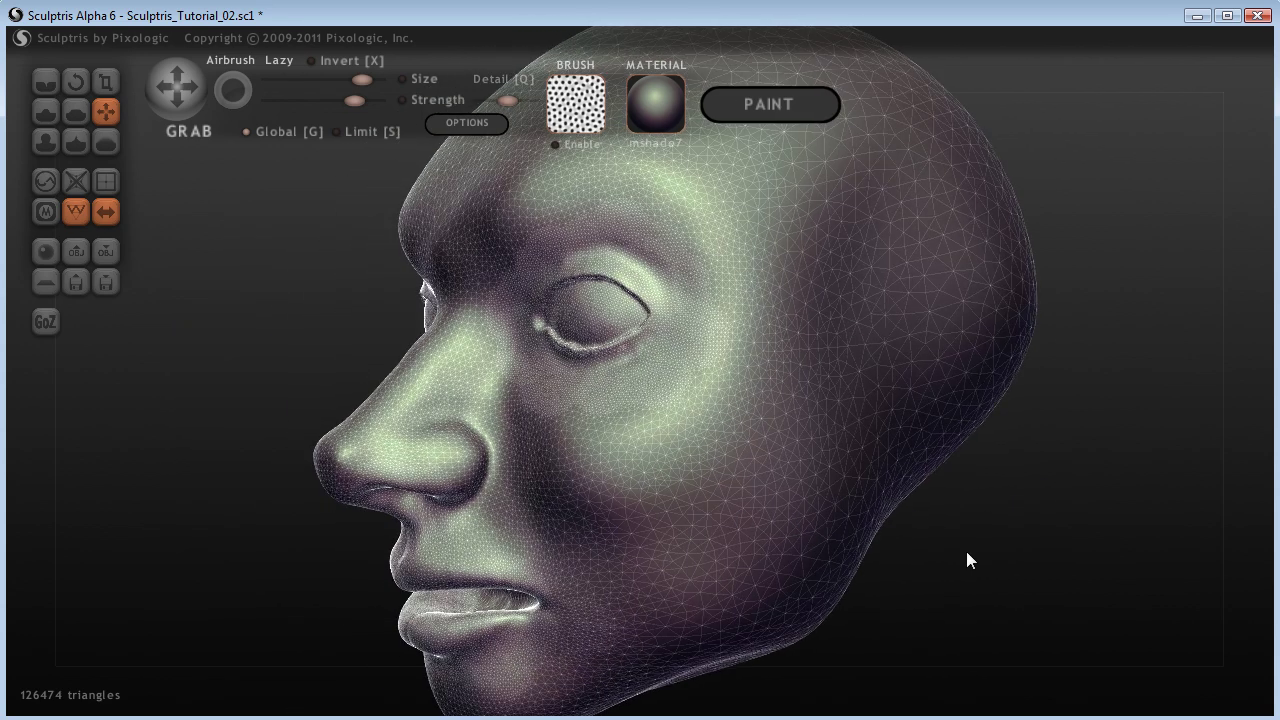
right_drag(967, 553, 1072, 562)
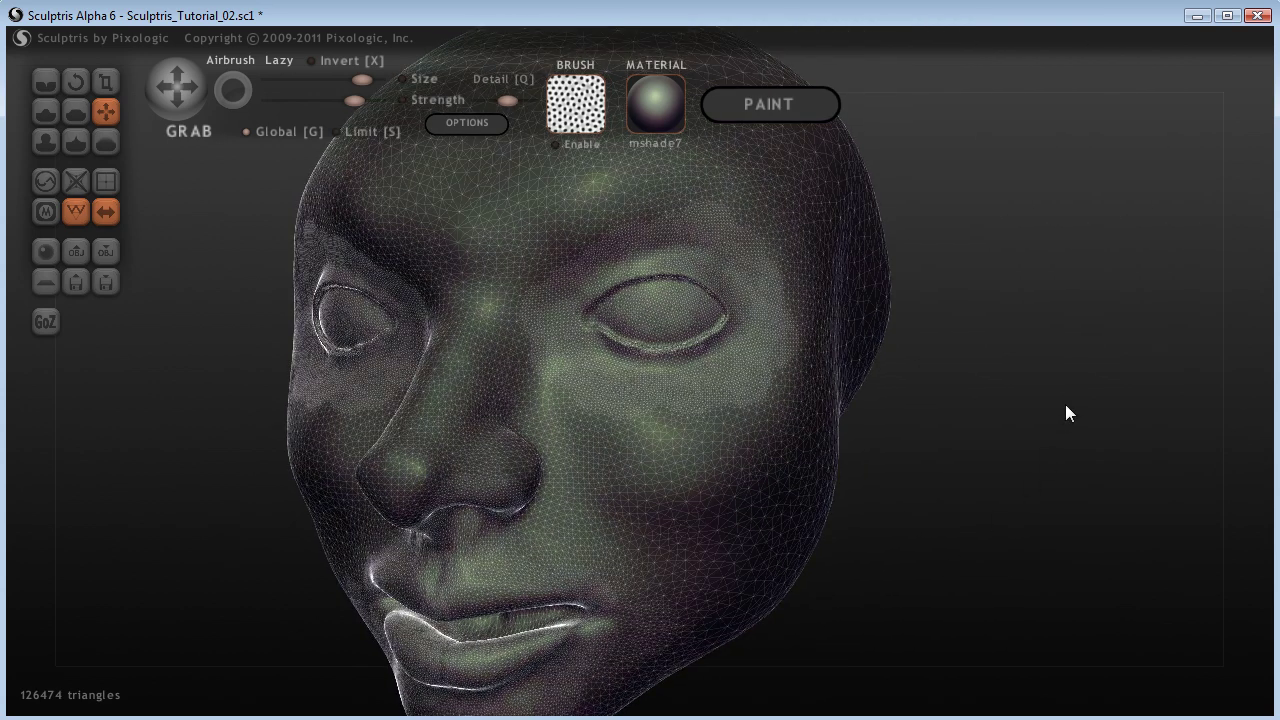
Step: Try Global Grab on the eyeball from inside the head and inspect the eyes from the side
right_drag(1065, 408, 649, 492)
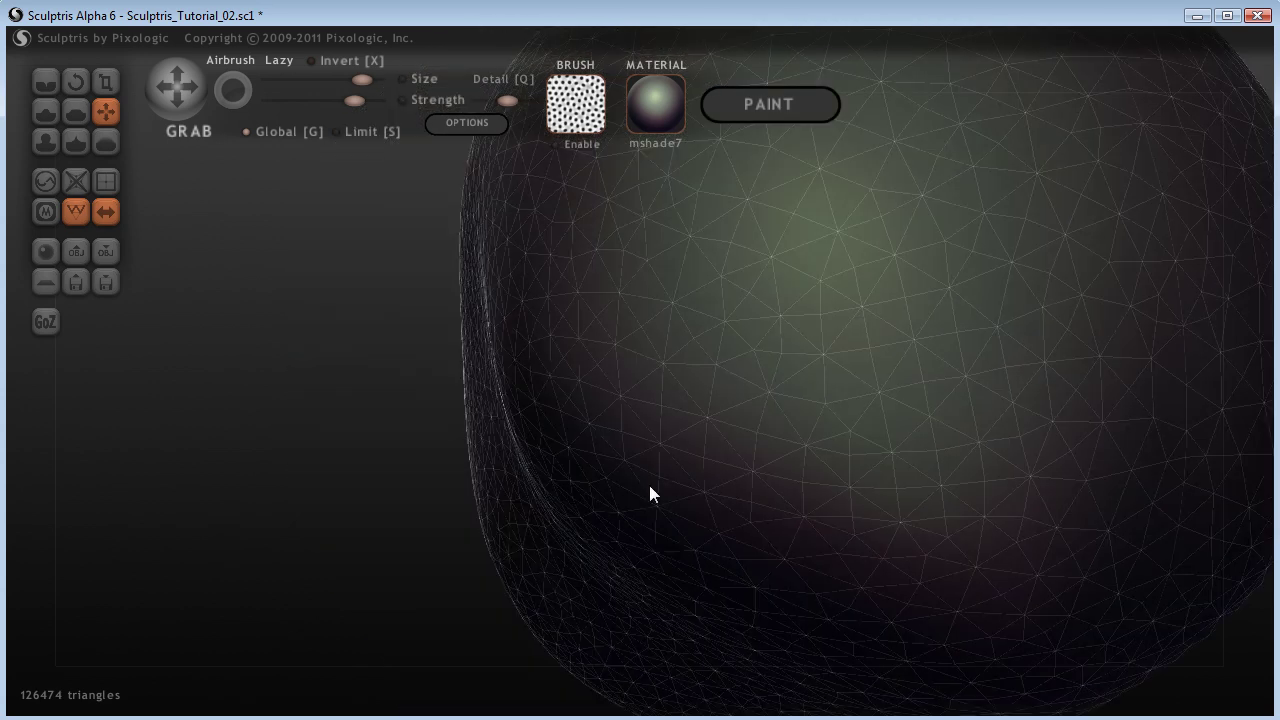
scroll(340, 450, up, 5)
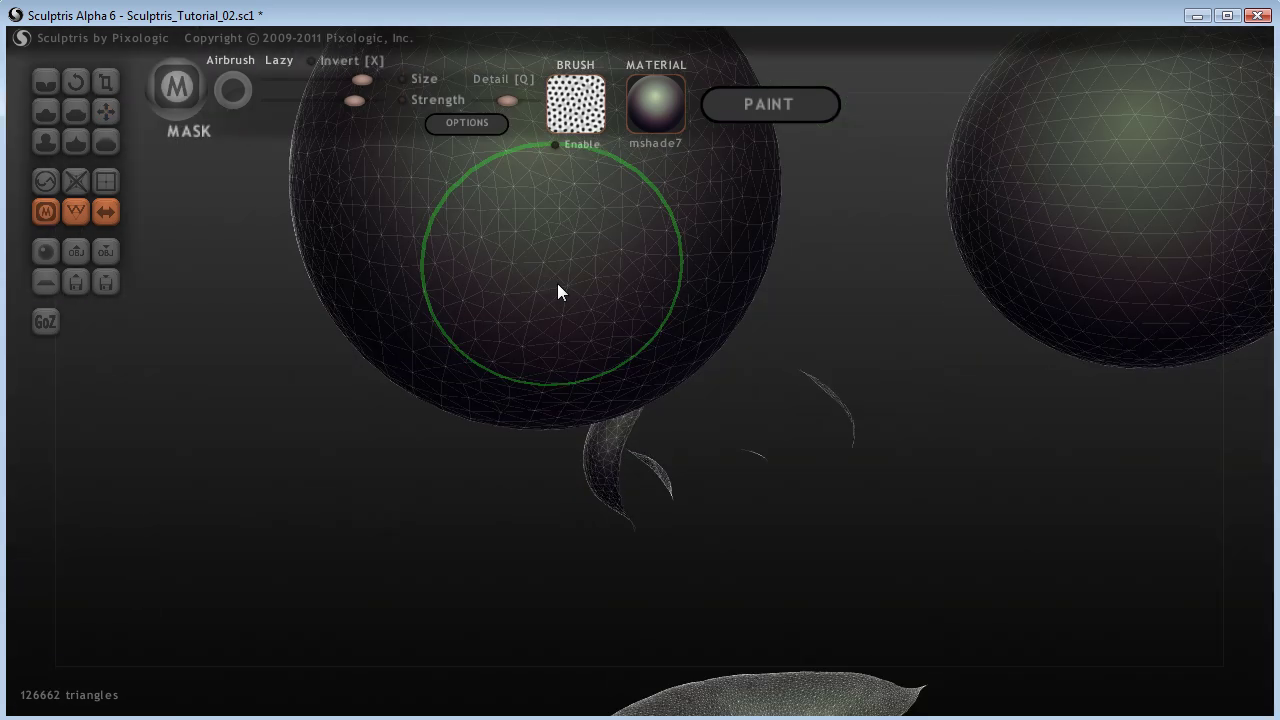
key(g)
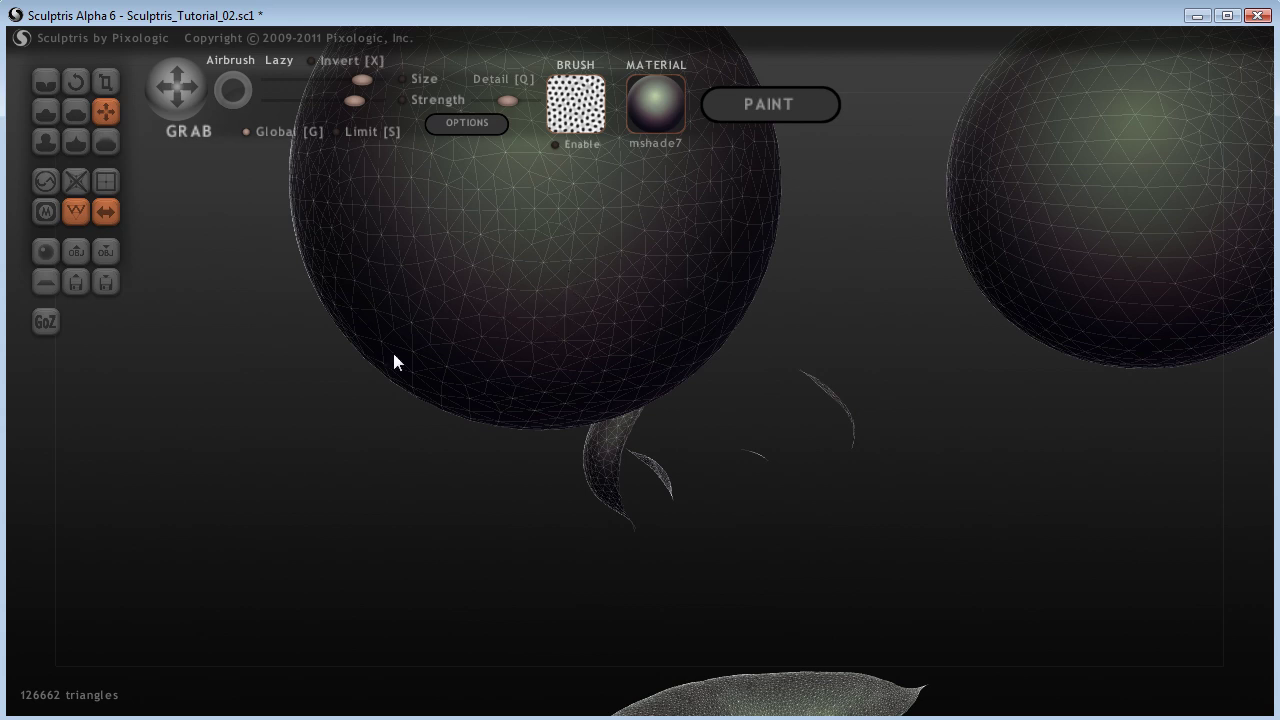
drag(213, 414, 391, 382)
scroll(390, 382, down, 2)
drag(222, 440, 508, 422)
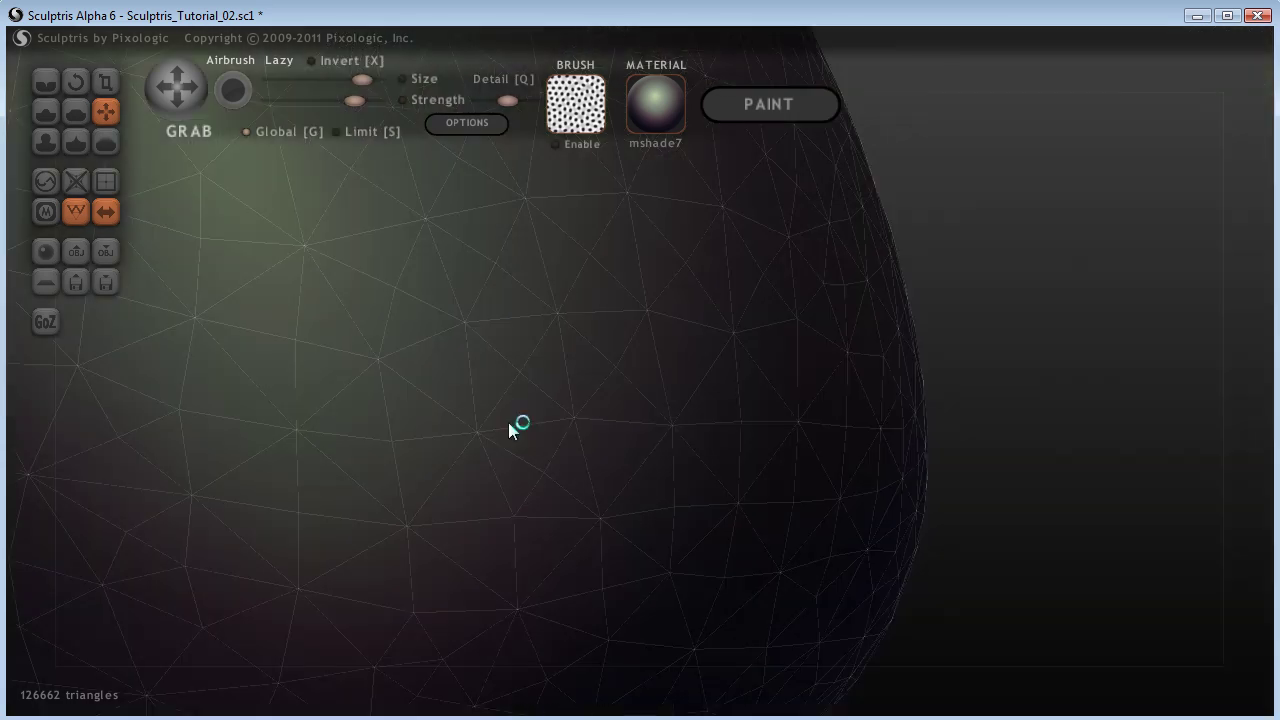
scroll(510, 428, down, 3)
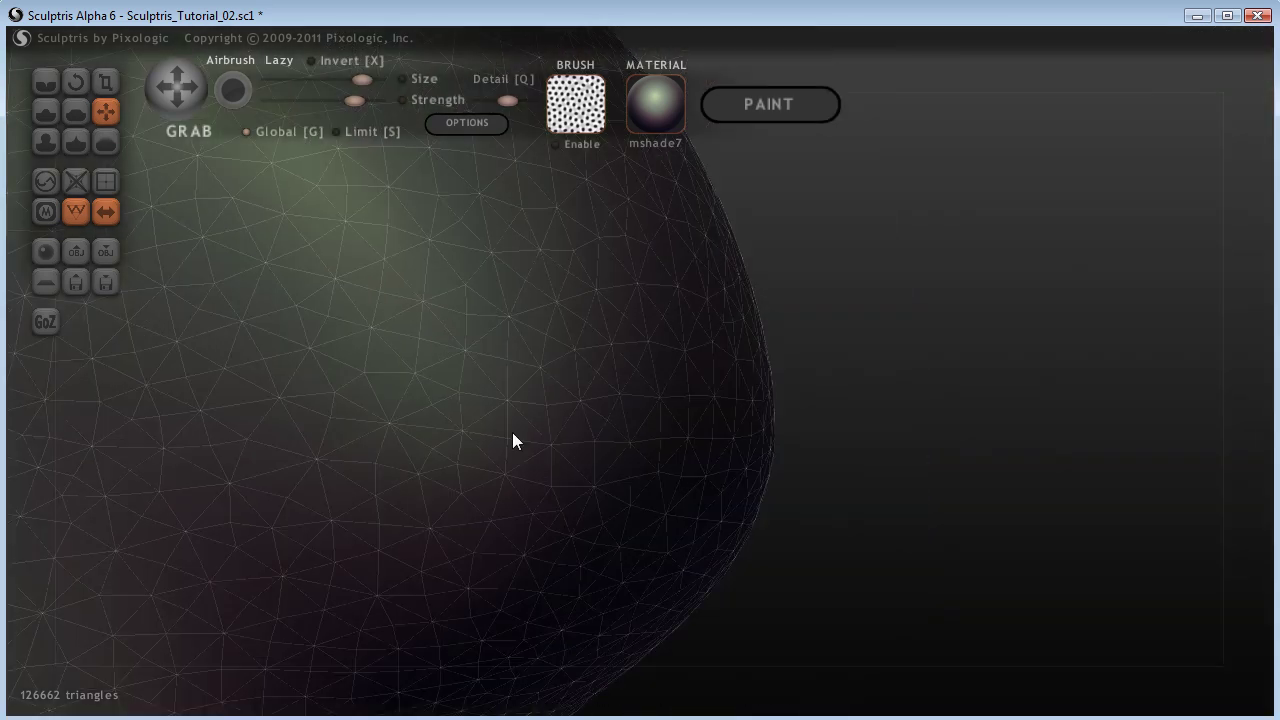
scroll(512, 440, down, 3)
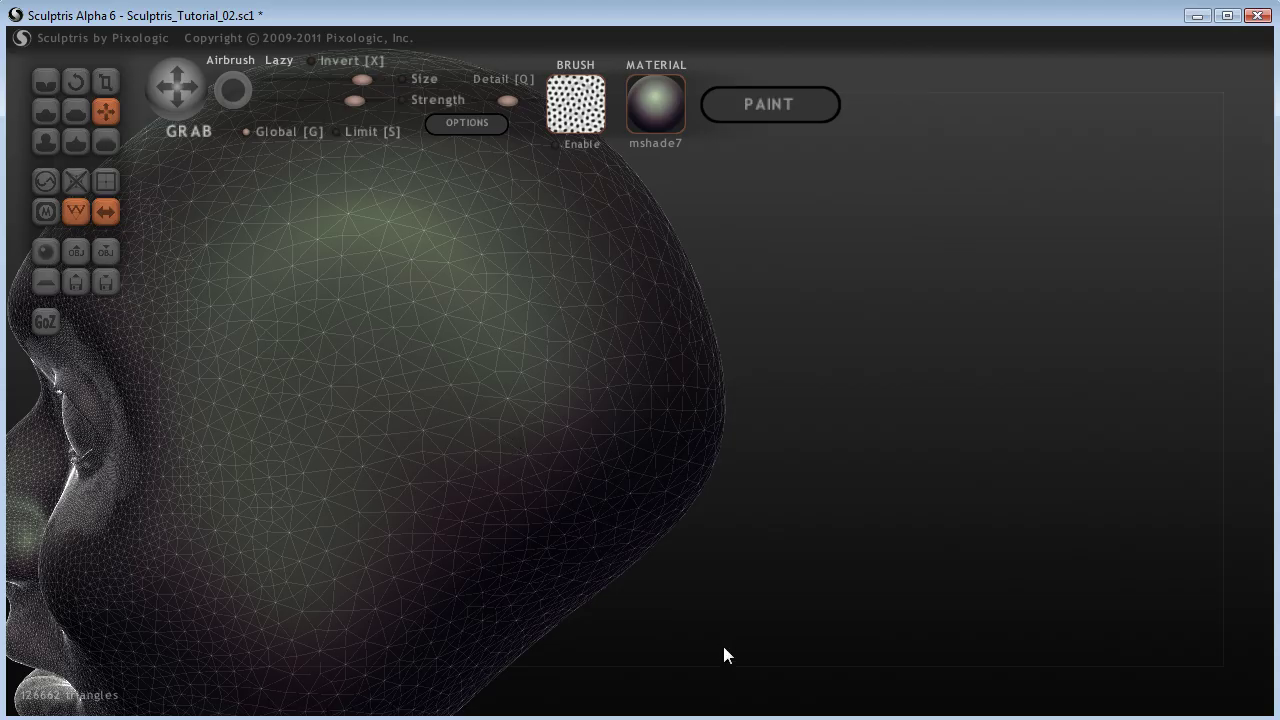
right_drag(708, 640, 1003, 486)
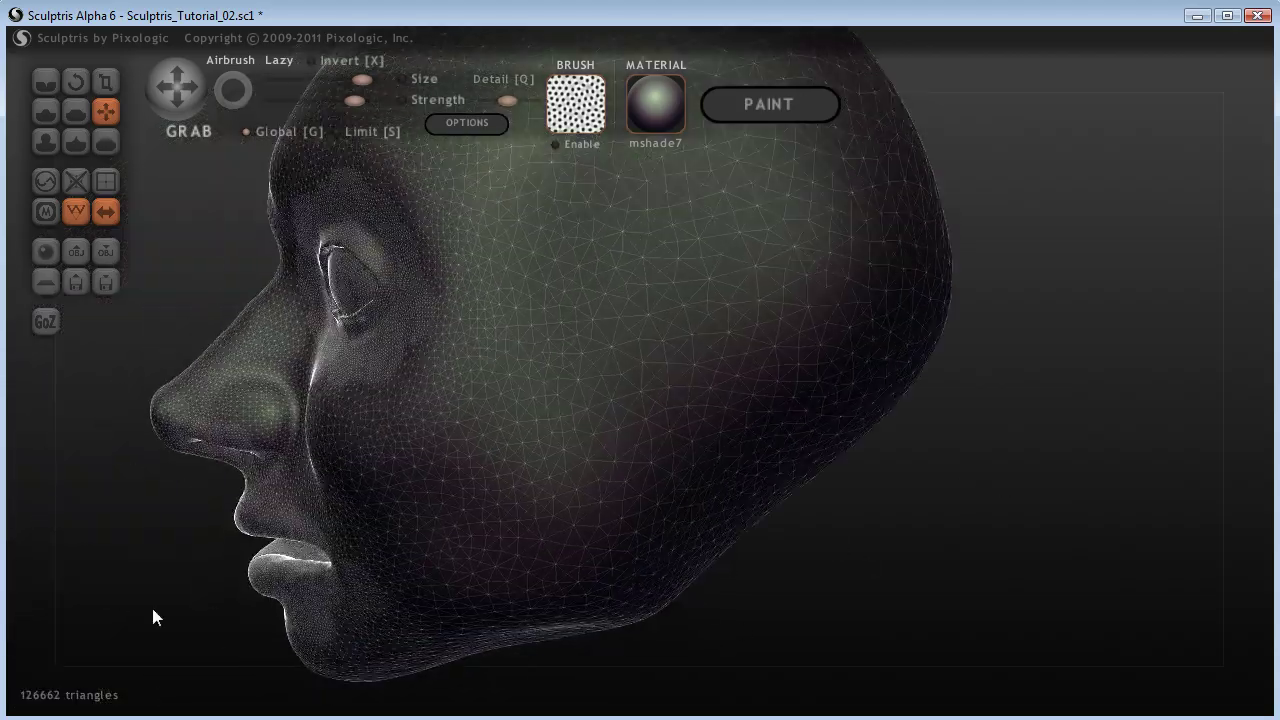
drag(153, 609, 478, 593)
right_drag(478, 600, 254, 583)
right_drag(989, 557, 940, 565)
scroll(940, 565, up, 2)
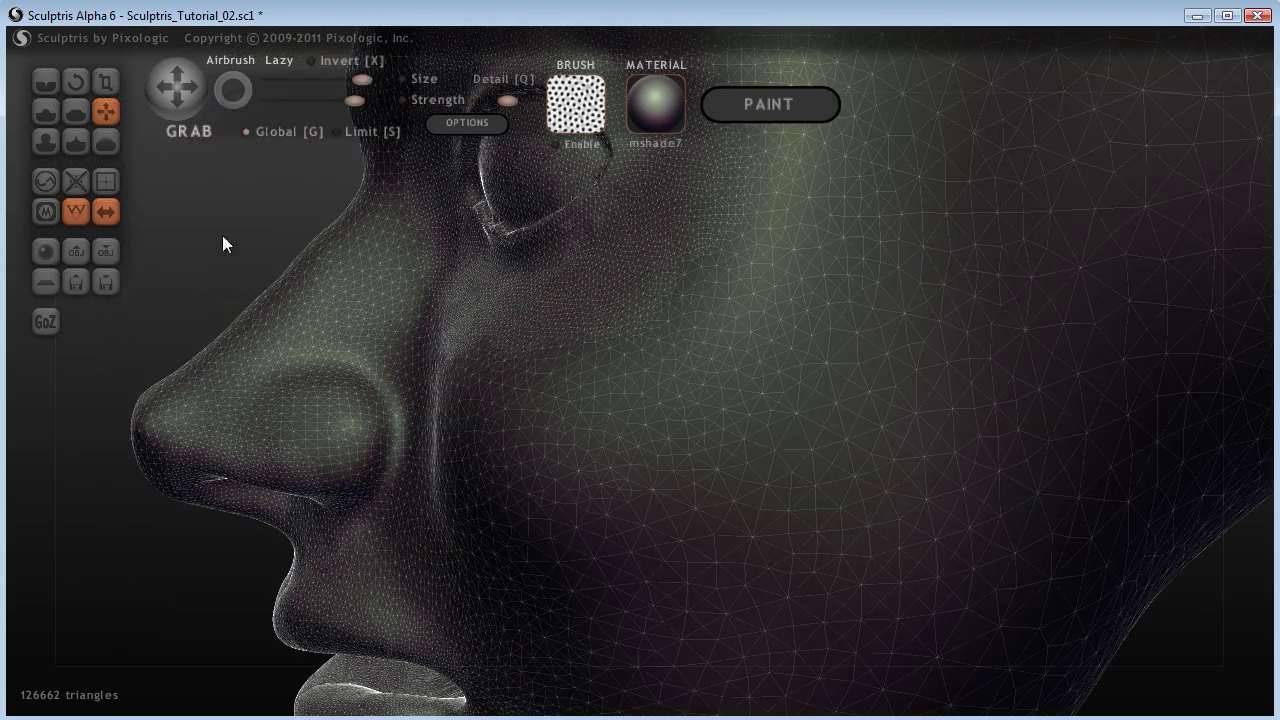
Step: Invert the mask to free the head and nudge the eyeball from inside with Global Grab
ctrl+click(150, 589)
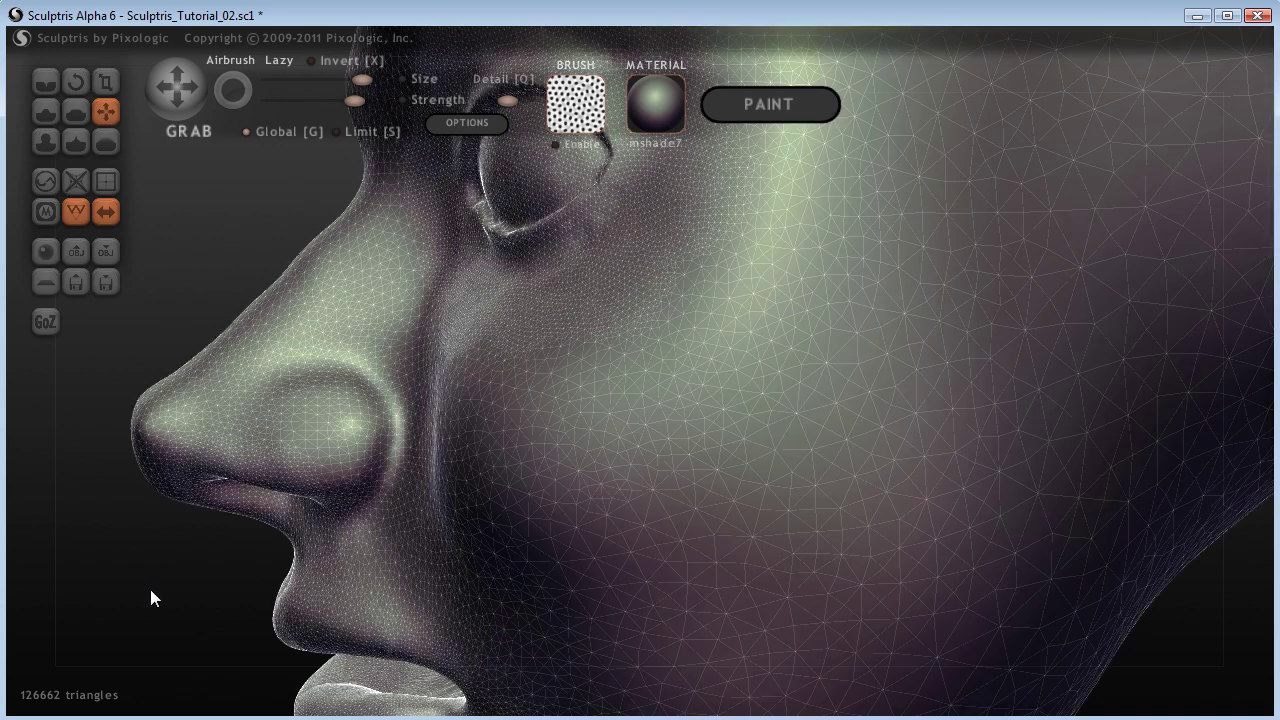
drag(183, 615, 4, 632)
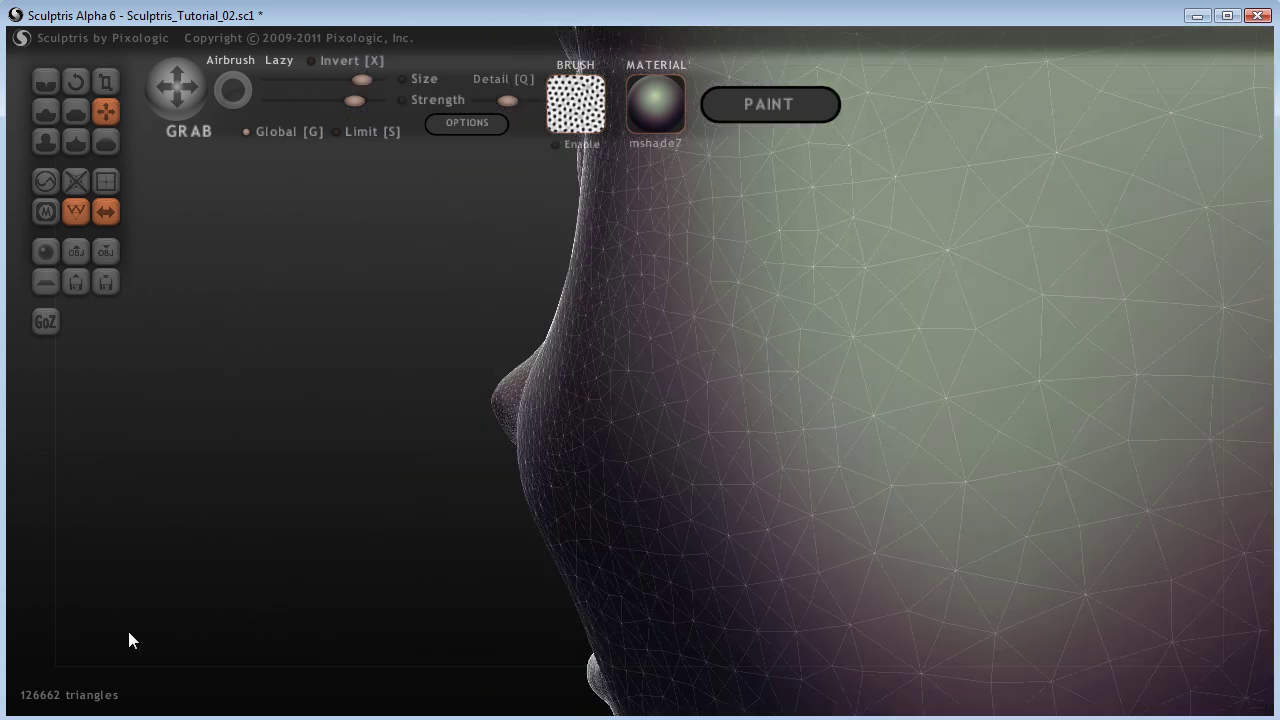
drag(410, 575, 290, 551)
right_drag(290, 560, 240, 645)
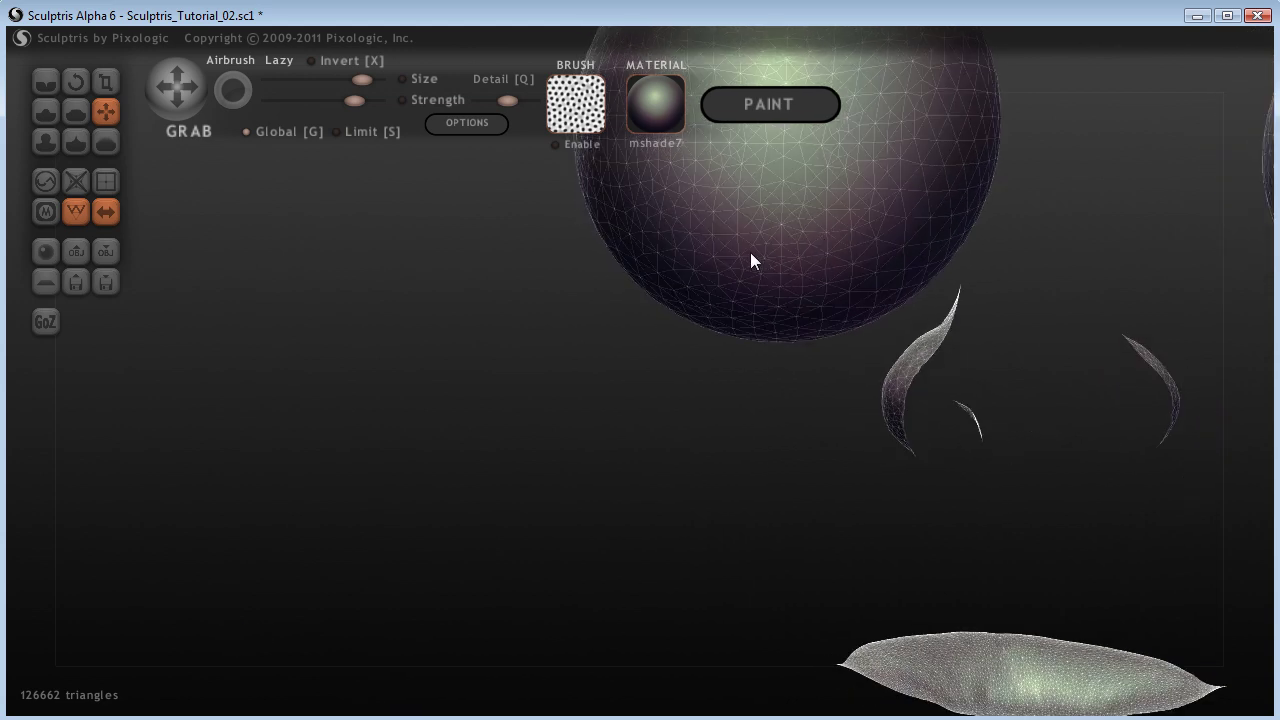
scroll(744, 256, up, 5)
scroll(743, 251, down, 5)
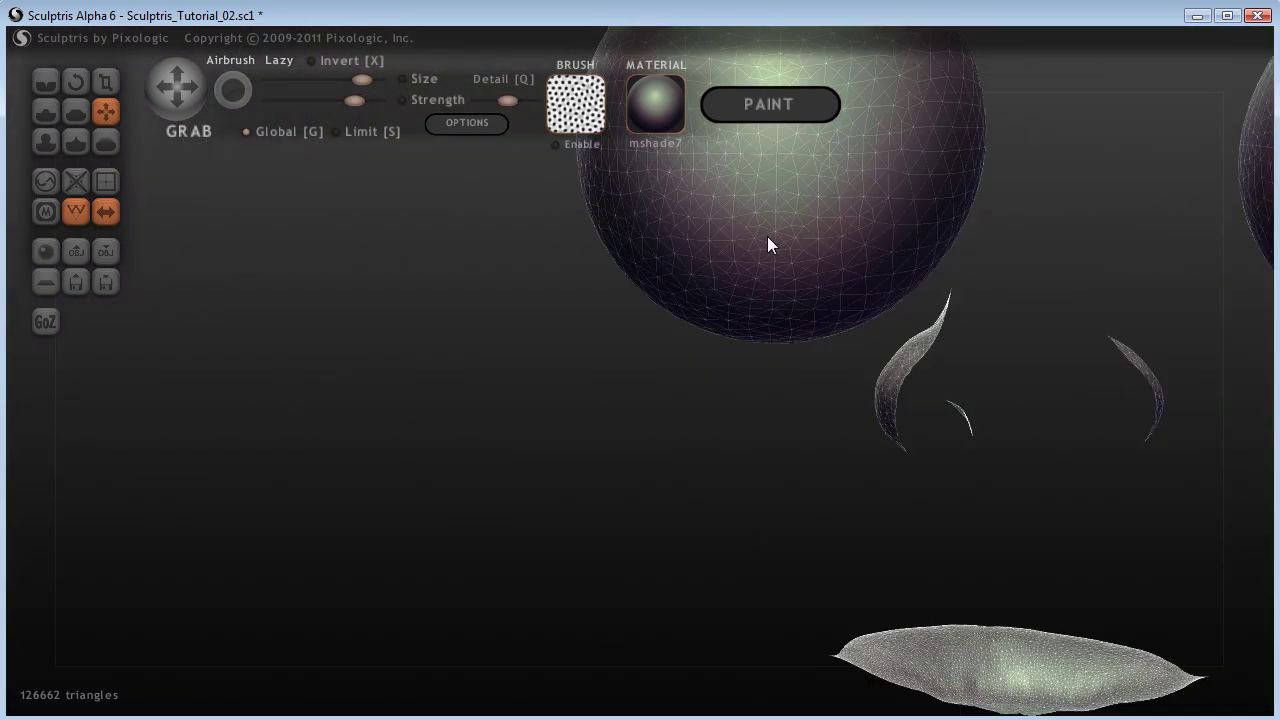
drag(768, 237, 785, 226)
click(784, 225)
key(ctrl)
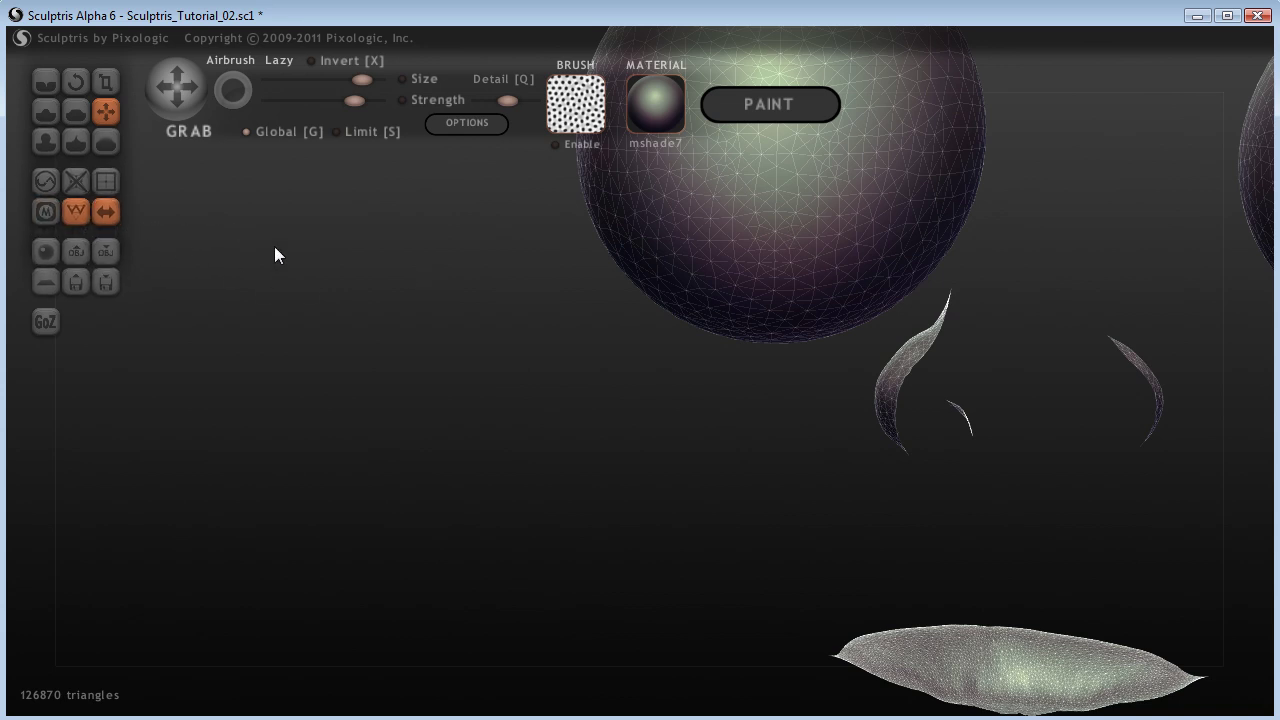
click(770, 220)
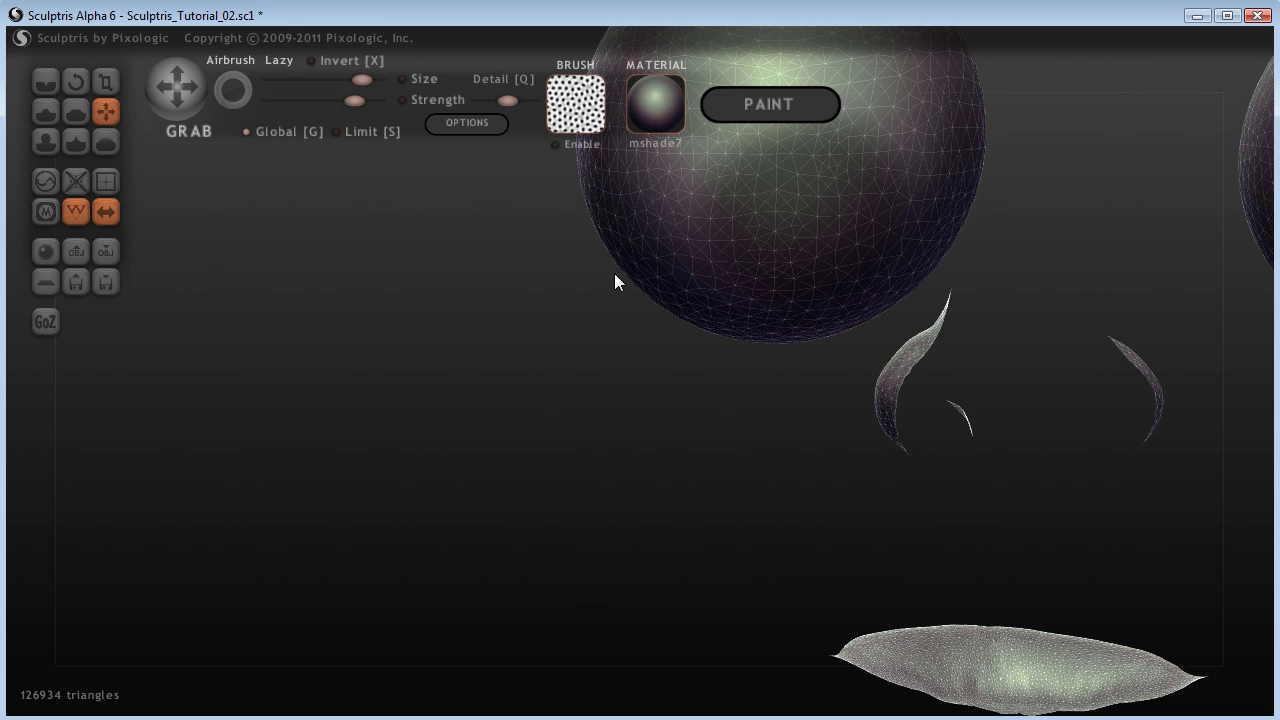
Step: Examine the eyes and lid rims on the outside of the head from the front and the side
scroll(614, 273, up, 5)
scroll(662, 264, down, 3)
drag(189, 486, 474, 457)
scroll(506, 451, down, 4)
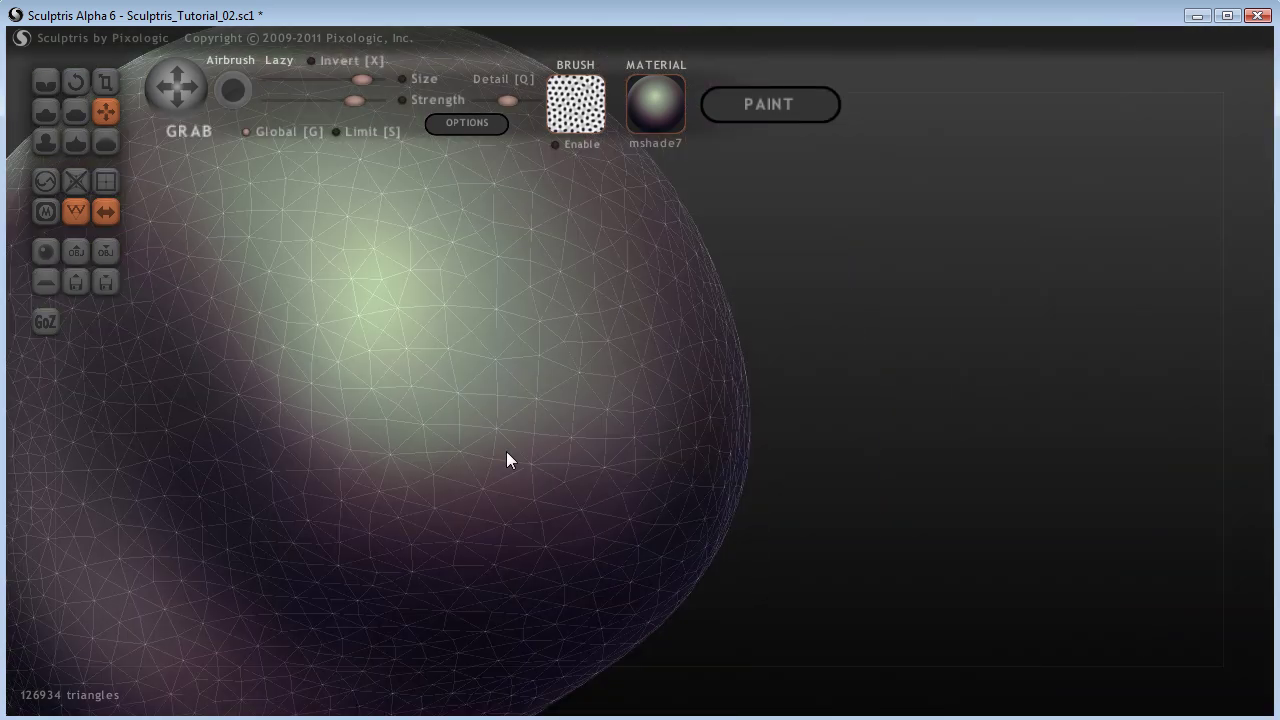
mouse_move(895, 511)
mouse_down()
mouse_move(962, 502)
mouse_move(303, 517)
mouse_move(366, 537)
mouse_move(831, 523)
mouse_move(1051, 400)
mouse_move(1109, 403)
mouse_move(951, 447)
mouse_move(987, 443)
mouse_up()
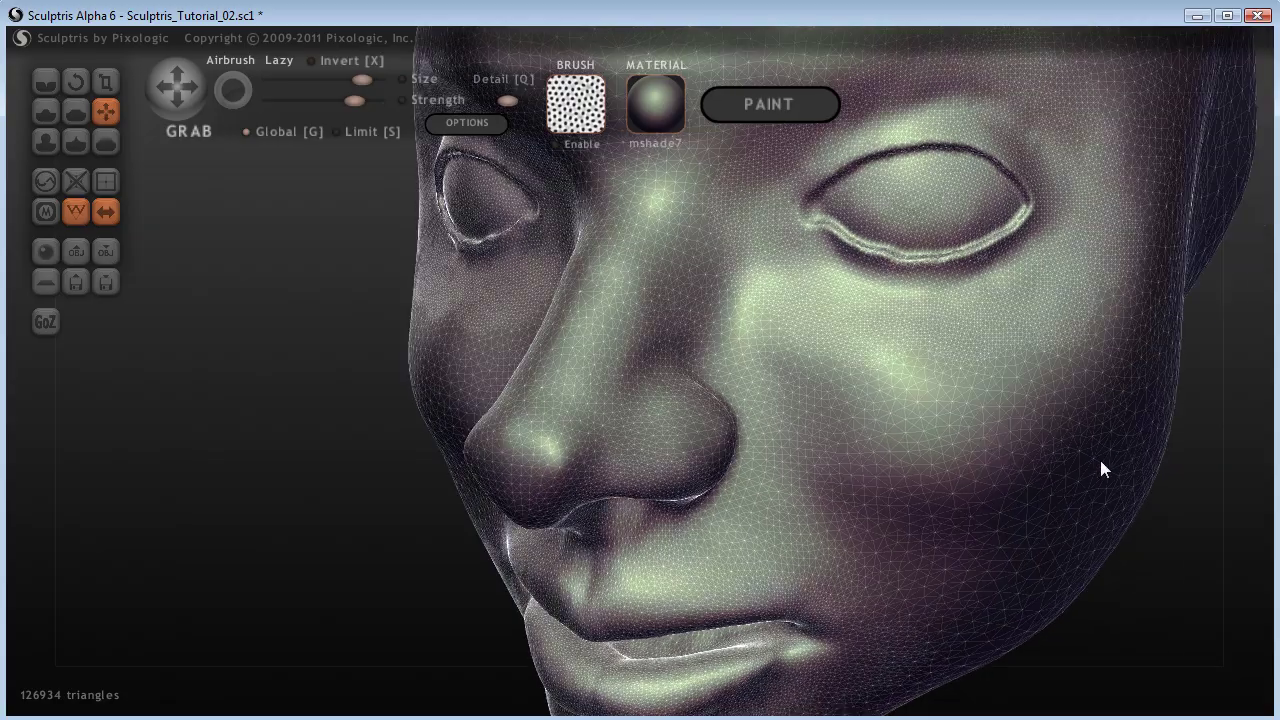
drag(1161, 466, 1069, 429)
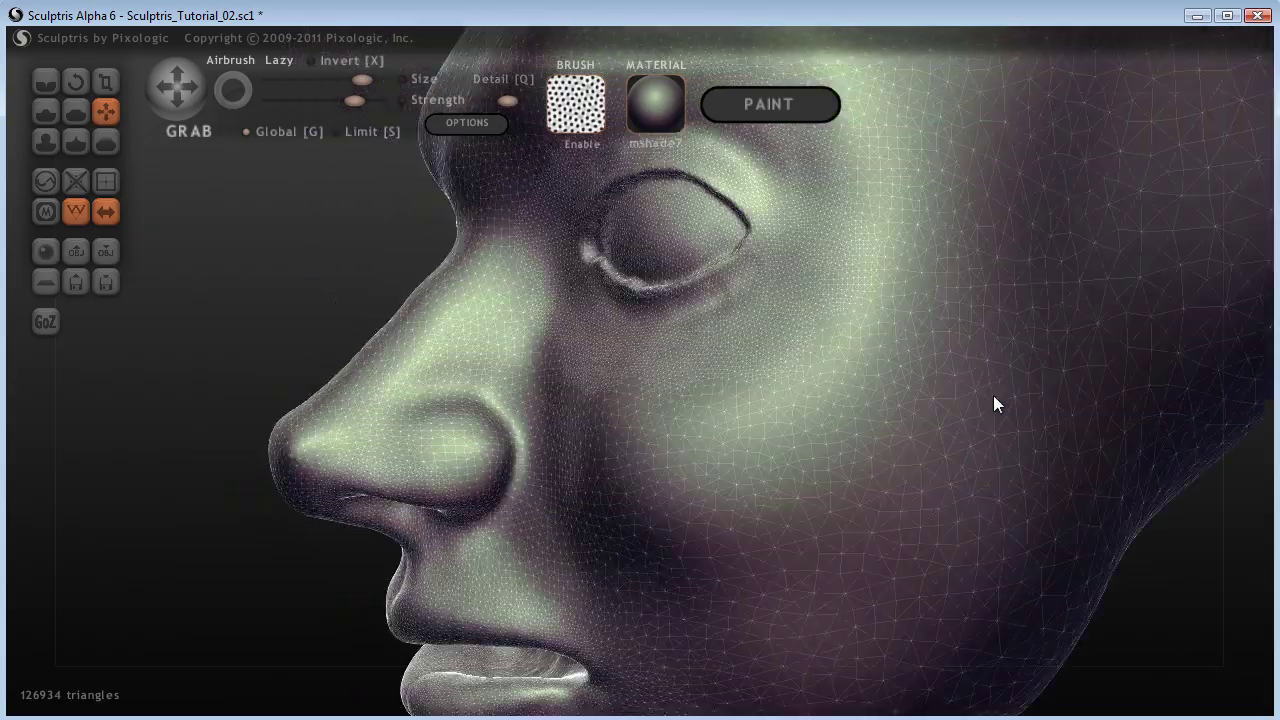
Step: Nudge the eyeball from inside the head with Global Grab and undo the second small nudge
mouse_move(993, 405)
right_down()
mouse_move(1117, 371)
mouse_move(1086, 406)
mouse_move(1027, 414)
mouse_move(943, 368)
right_up()
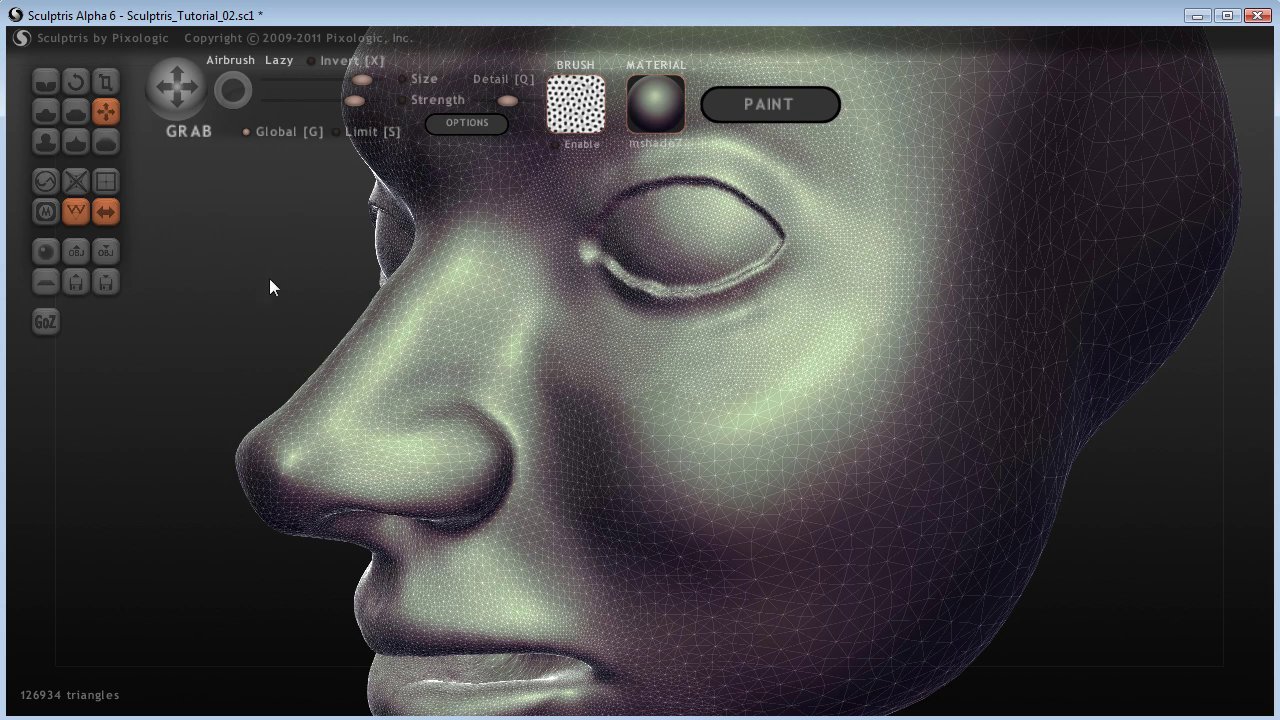
right_drag(260, 297, 368, 310)
right_drag(943, 443, 601, 402)
scroll(601, 410, down, 5)
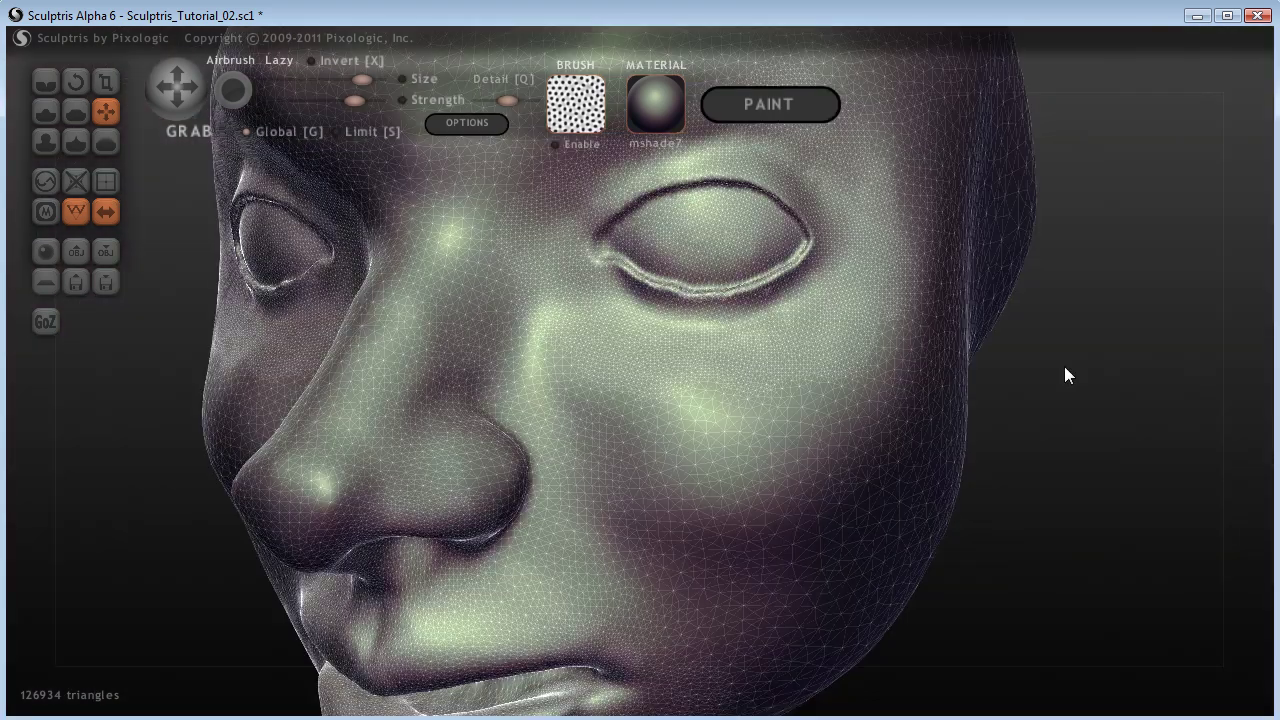
right_drag(1066, 375, 1088, 432)
scroll(1088, 432, up, 2)
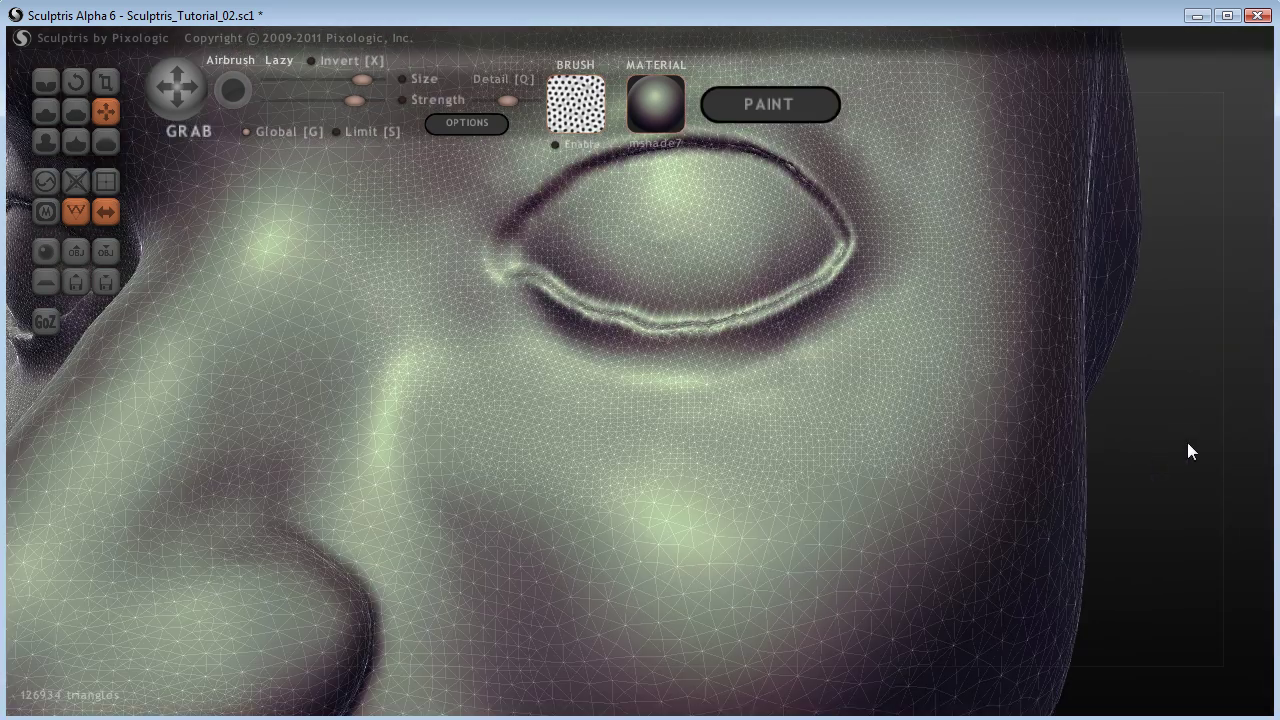
mouse_move(1194, 400)
mouse_down()
mouse_move(866, 439)
mouse_move(696, 440)
mouse_move(744, 290)
mouse_up()
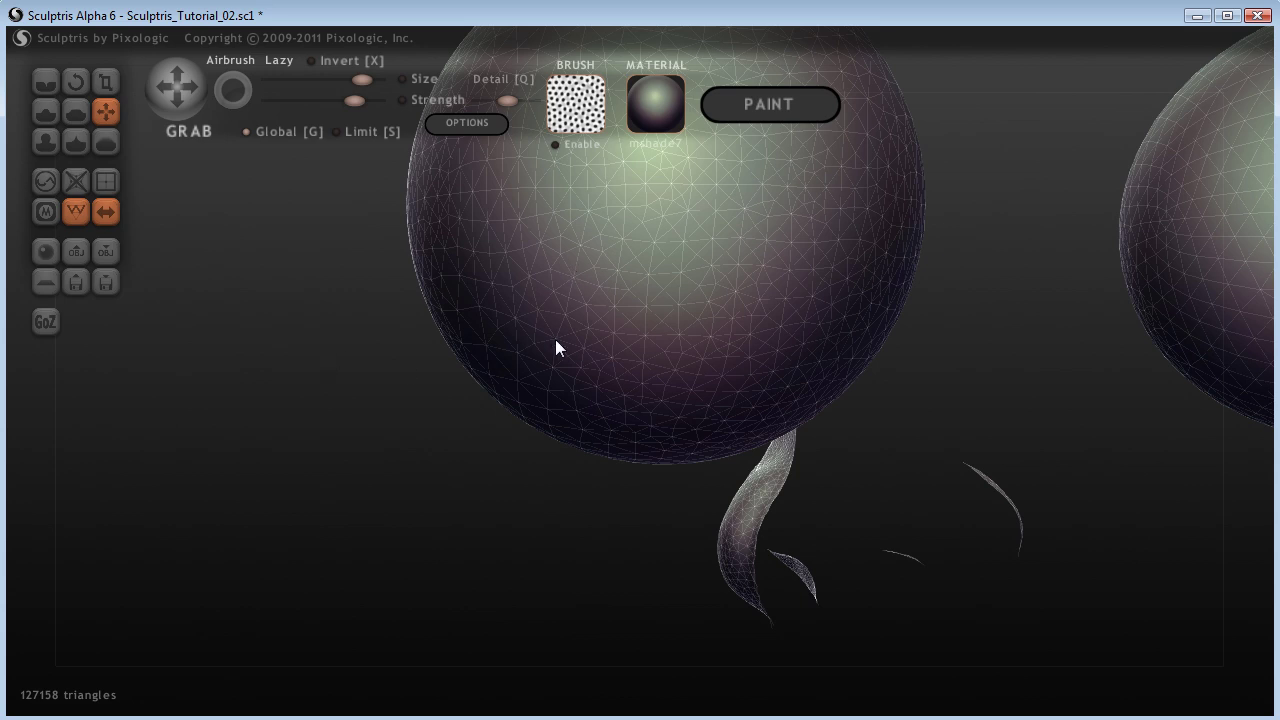
drag(555, 339, 551, 337)
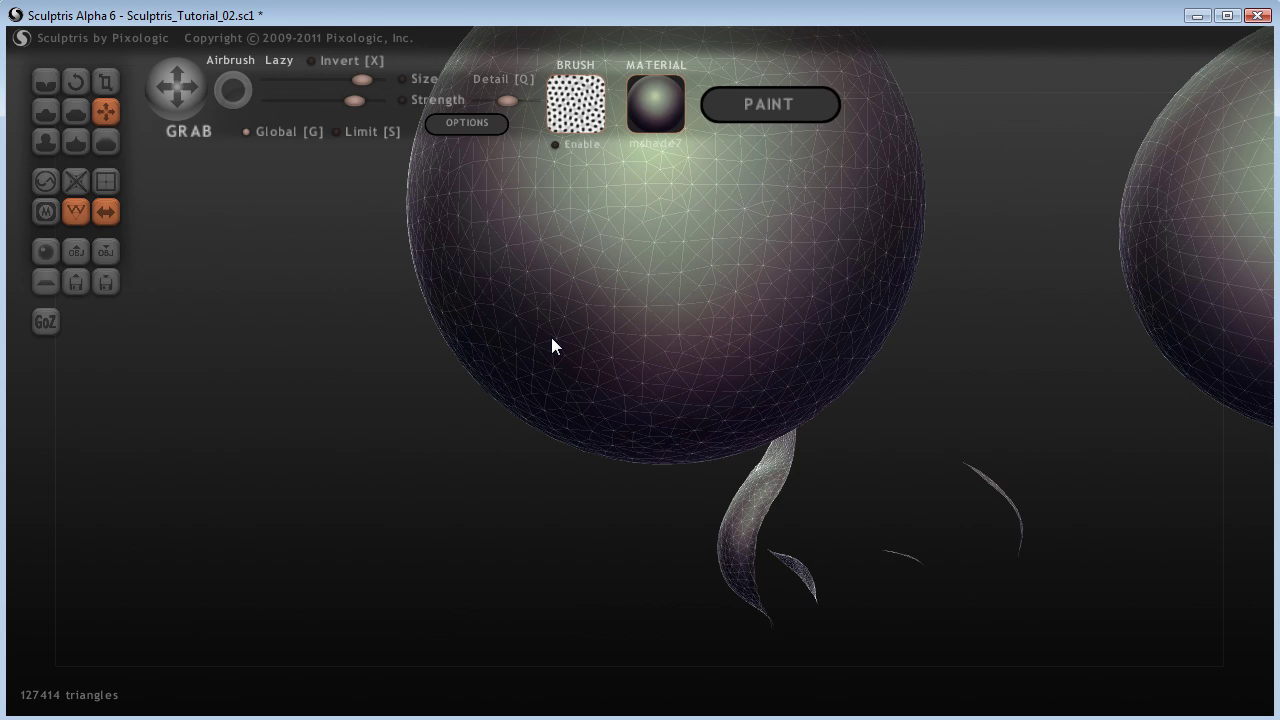
key(ctrl+z)
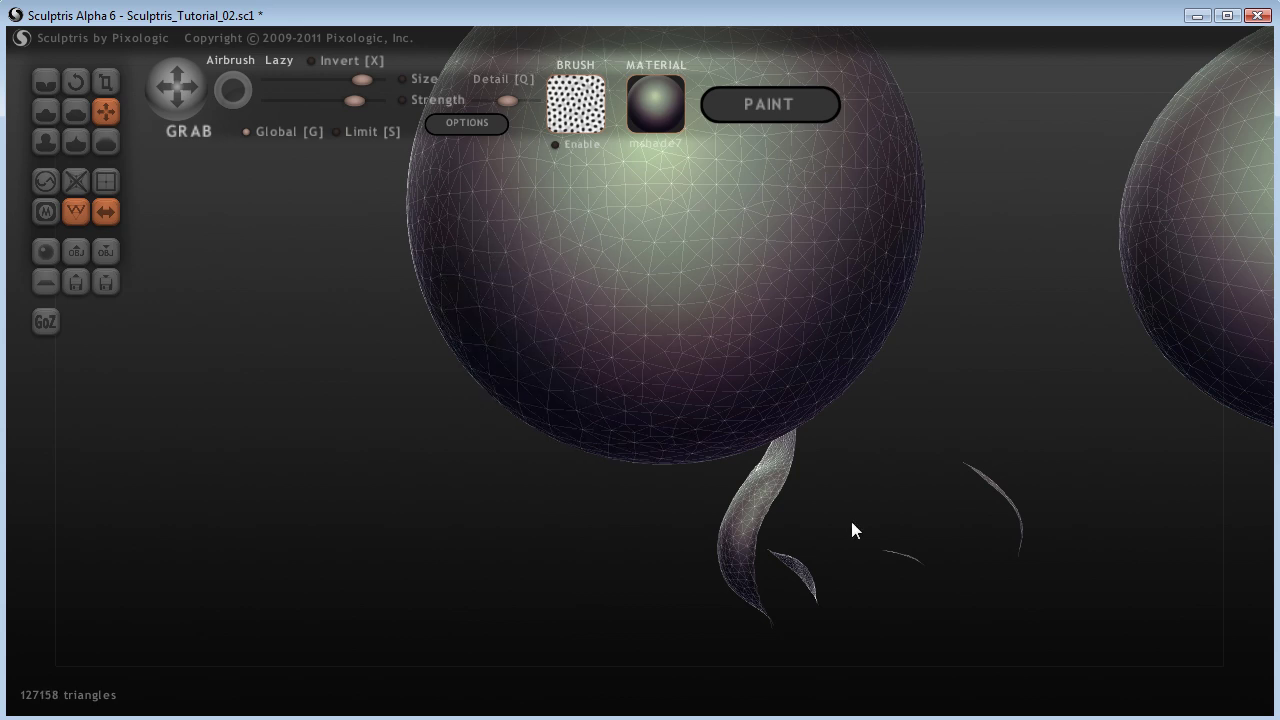
Step: Examine the eyeball from inside the head and how it sits behind the lids from the side
scroll(489, 455, up, 5)
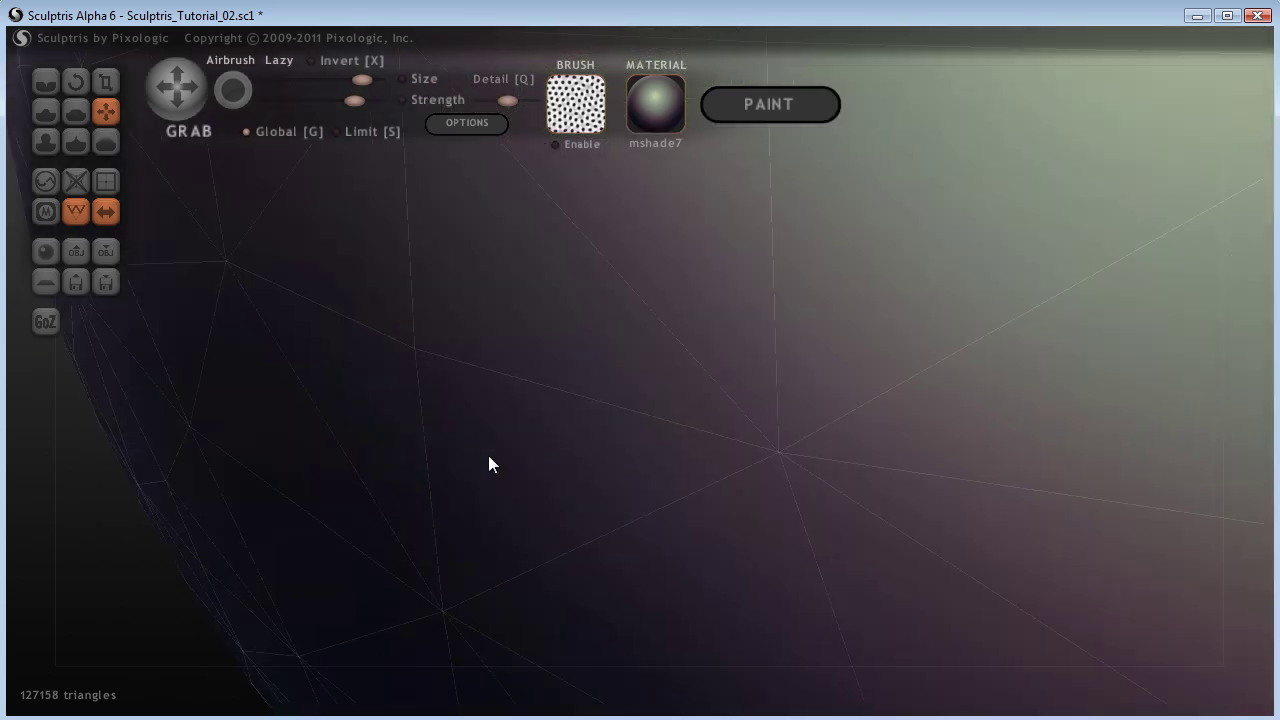
scroll(484, 455, down, 2)
drag(229, 491, 760, 515)
scroll(758, 507, down, 4)
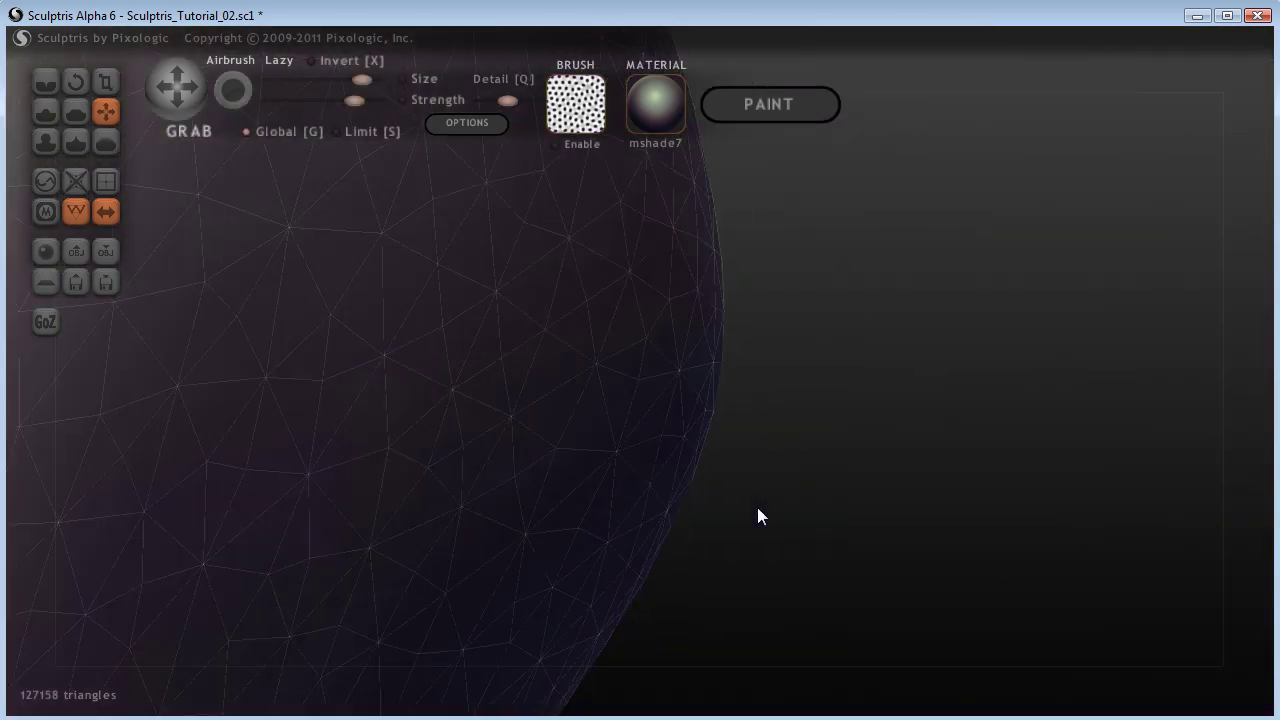
scroll(872, 548, down, 2)
drag(872, 548, 937, 484)
scroll(1041, 487, up, 2)
scroll(1090, 553, down, 2)
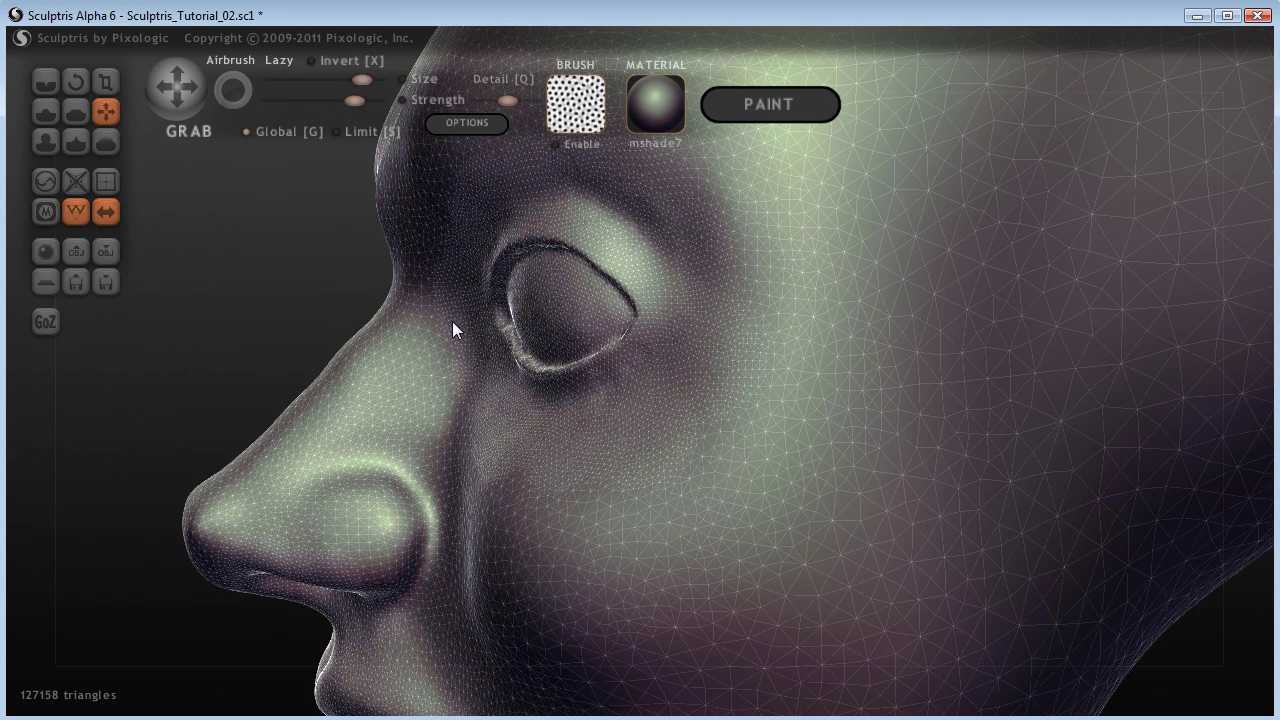
Step: Reduce the Grab brush size, turn off its Global option and undo the stray grabs on the eye area
shift+scroll(534, 308, up, 2)
shift+scroll(543, 308, down, 4)
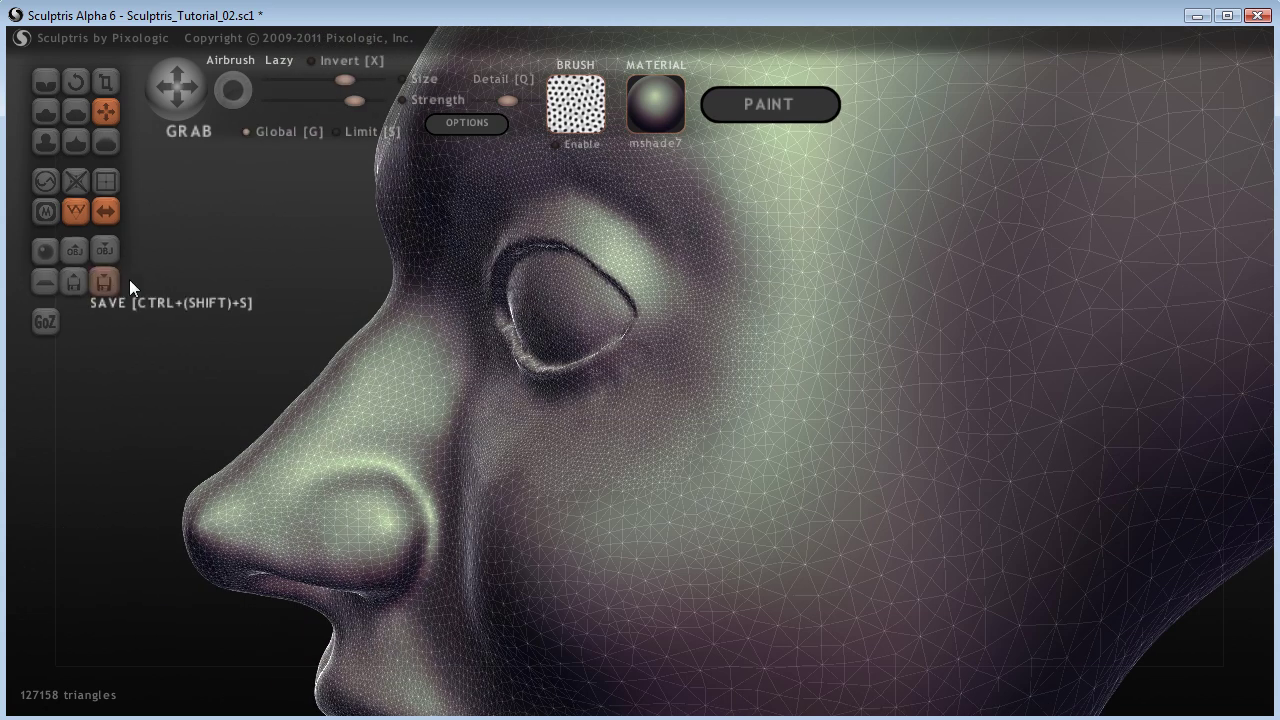
drag(291, 290, 297, 290)
alt+drag(552, 306, 405, 318)
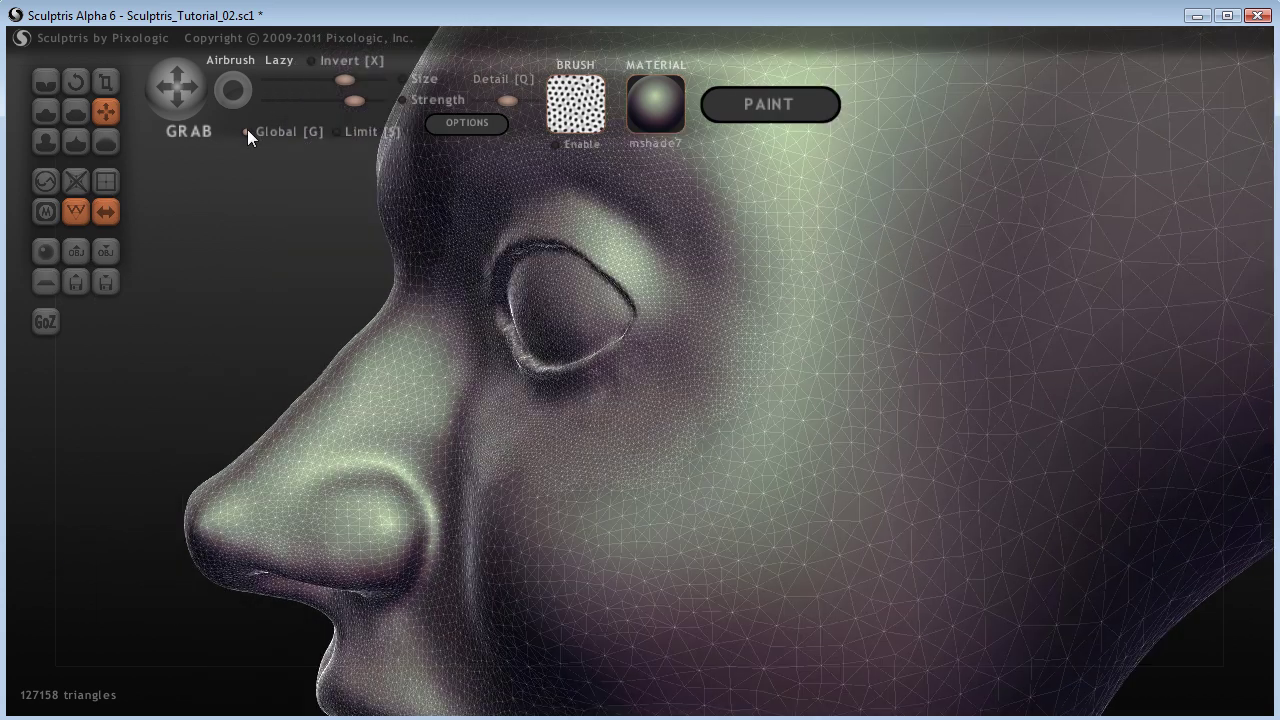
mouse_move(480, 255)
mouse_down()
mouse_move(540, 300)
mouse_move(731, 297)
mouse_up()
key(ctrl+z)
mouse_move(187, 338)
mouse_down()
mouse_move(417, 358)
mouse_move(389, 322)
mouse_up()
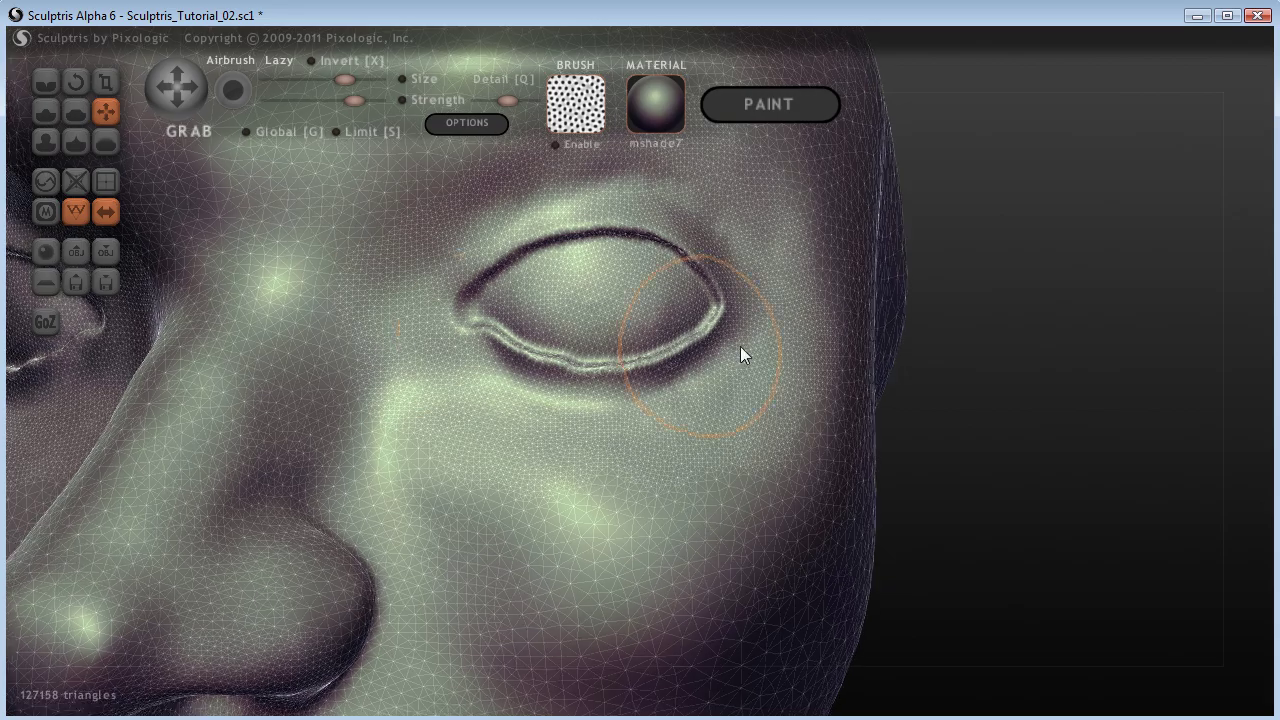
Step: Shrink the Grab brush further, pull at the lower lid's rim to widen it and undo the last few strokes
scroll(997, 378, up, 6)
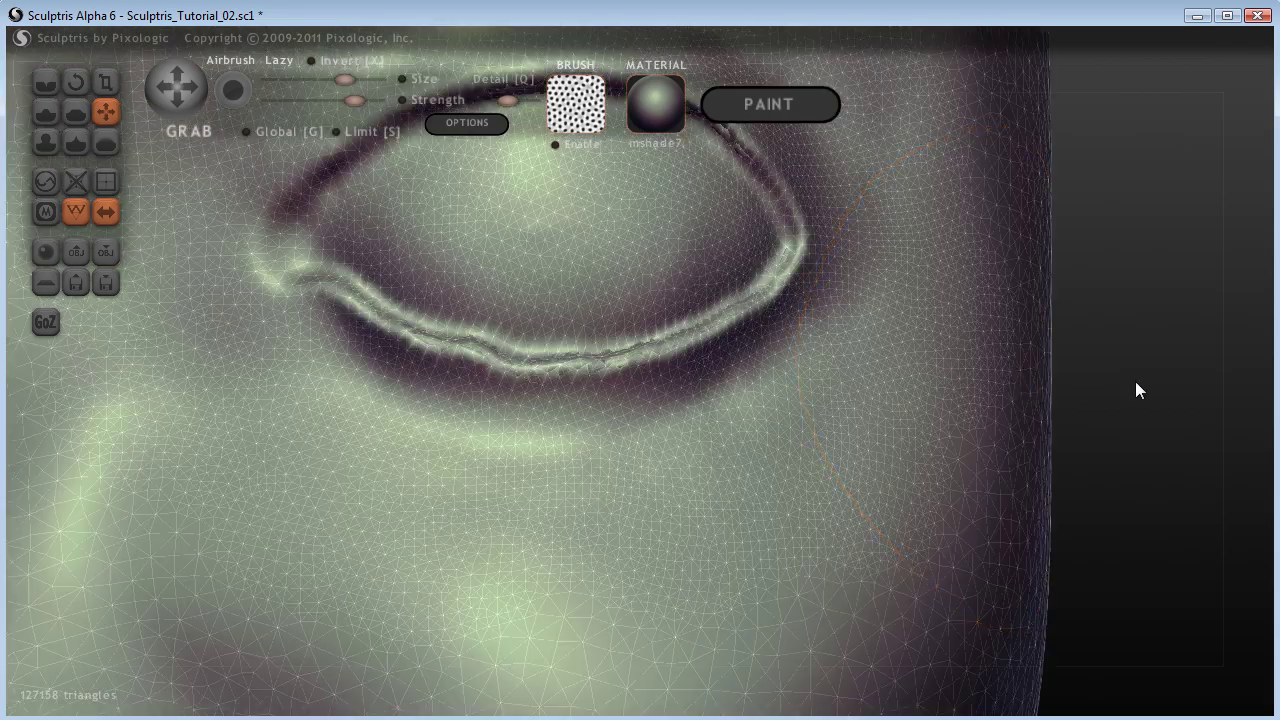
scroll(1131, 395, down, 2)
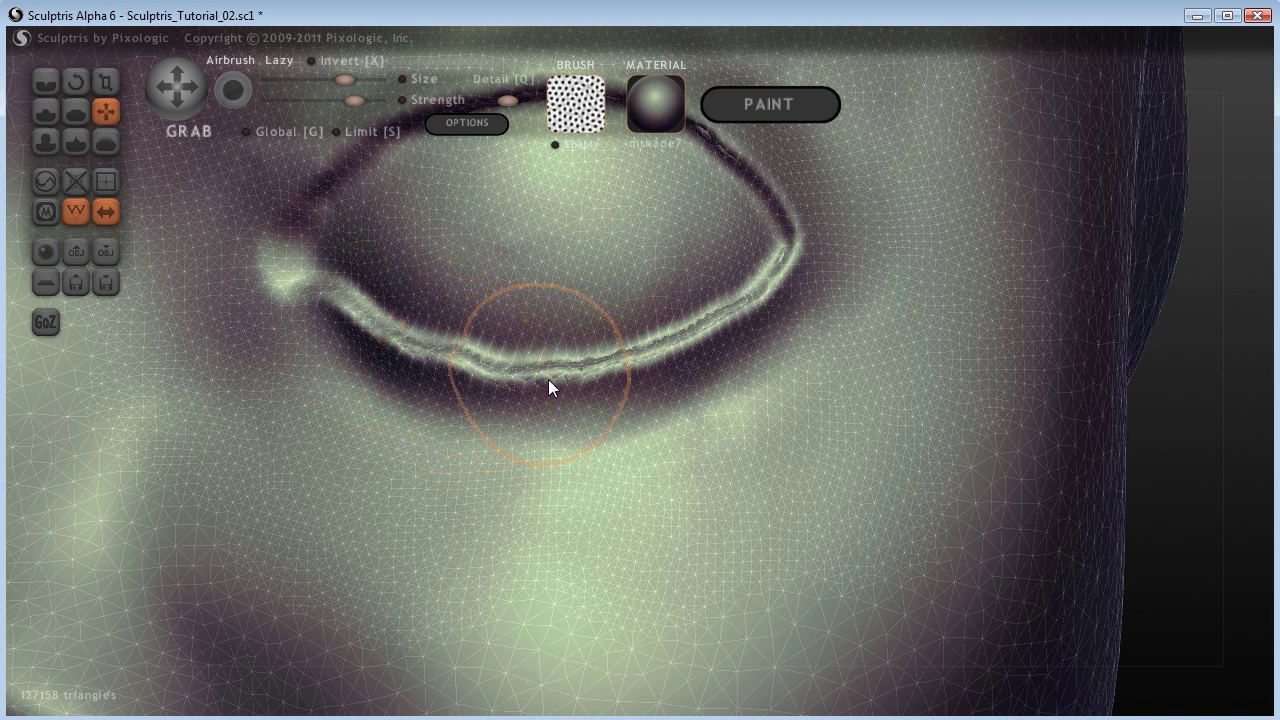
shift+scroll(769, 314, down, 4)
mouse_move(783, 284)
mouse_down()
mouse_move(637, 371)
mouse_move(493, 397)
mouse_move(461, 382)
mouse_up()
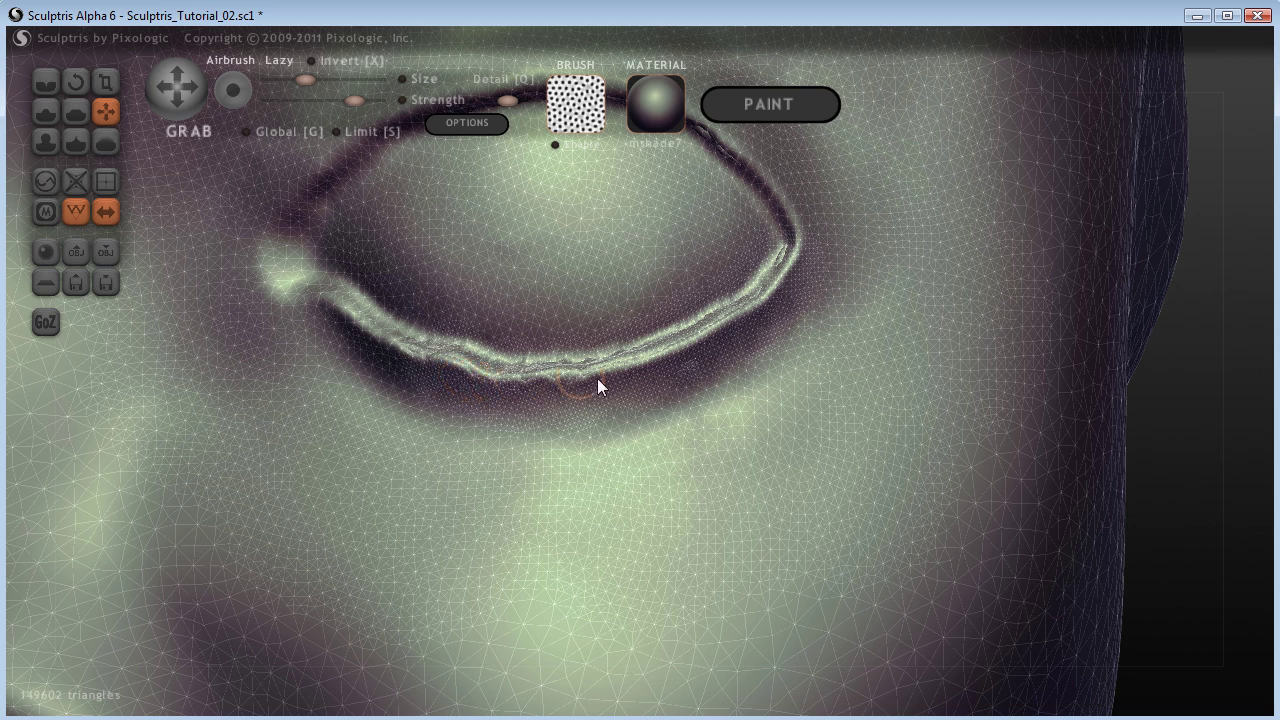
key(ctrl+z)
key(ctrl+z)
key(ctrl+z)
key(ctrl+z)
key(ctrl+z)
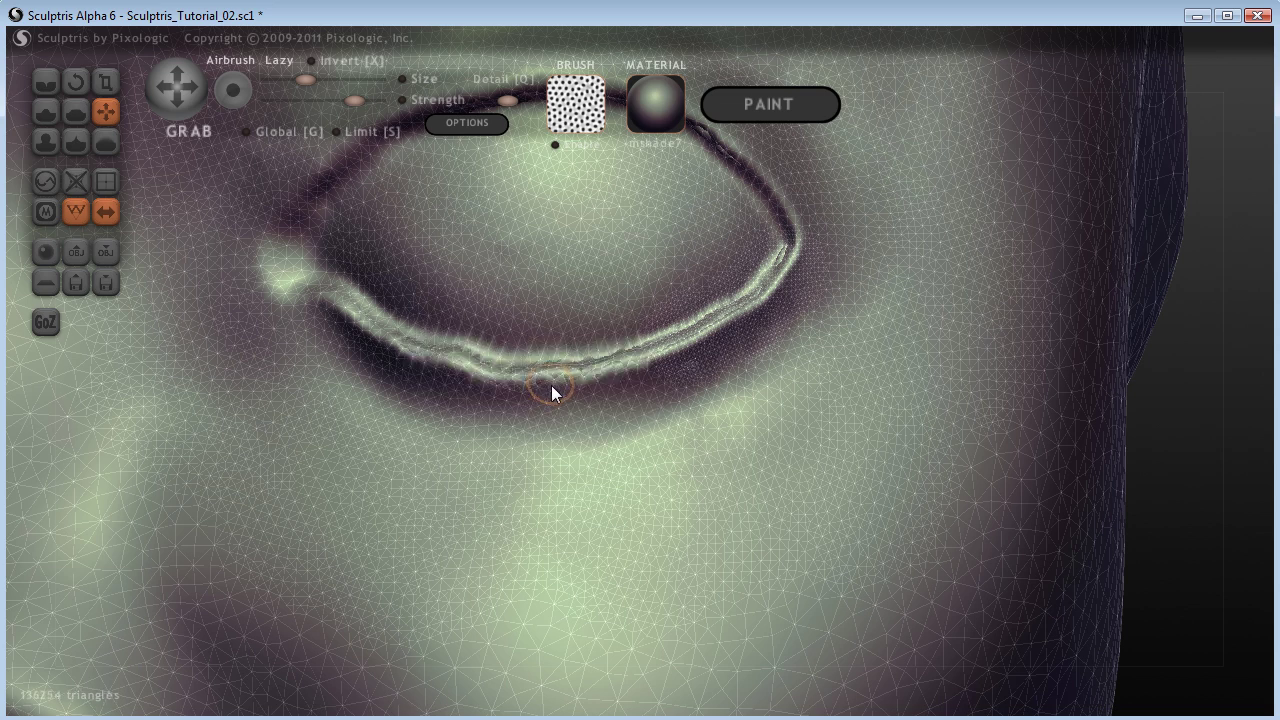
Step: Widen the lower lid's rim from its middle to the inner corner with small Grab strokes
mouse_move(699, 365)
mouse_down()
mouse_move(580, 371)
mouse_move(570, 393)
mouse_up()
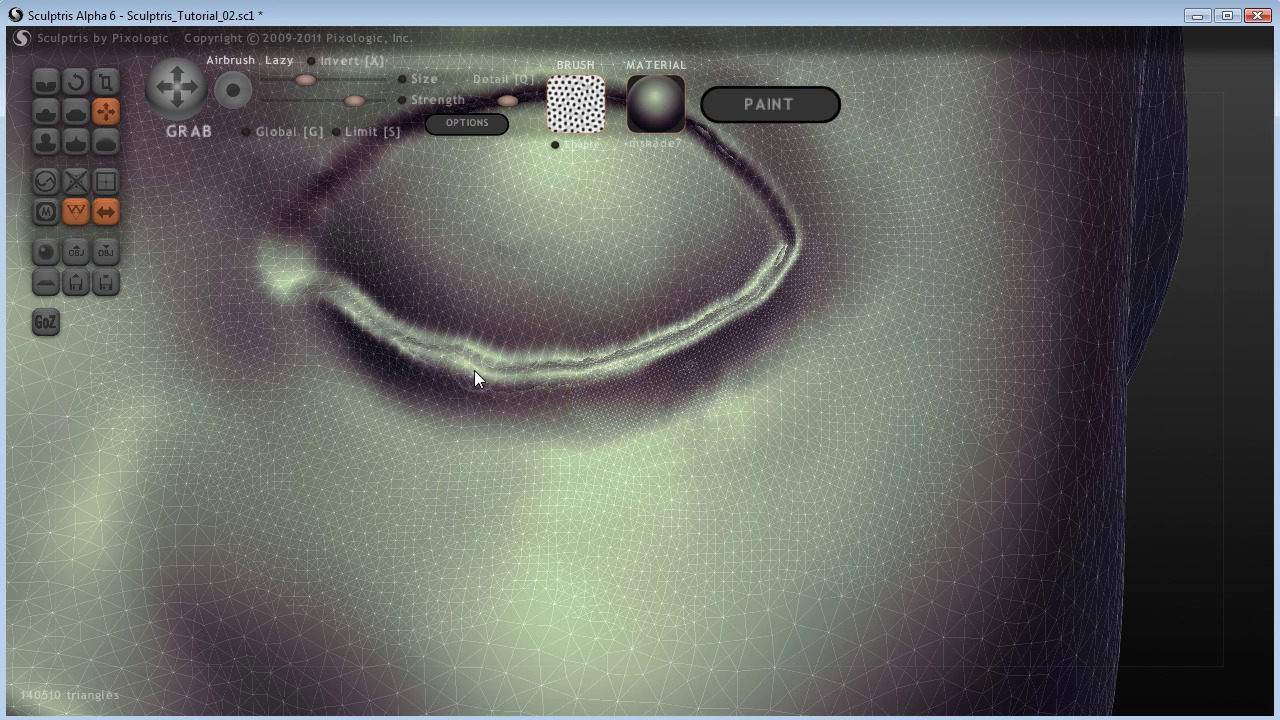
mouse_move(551, 403)
mouse_down()
mouse_move(426, 386)
mouse_move(338, 337)
mouse_up()
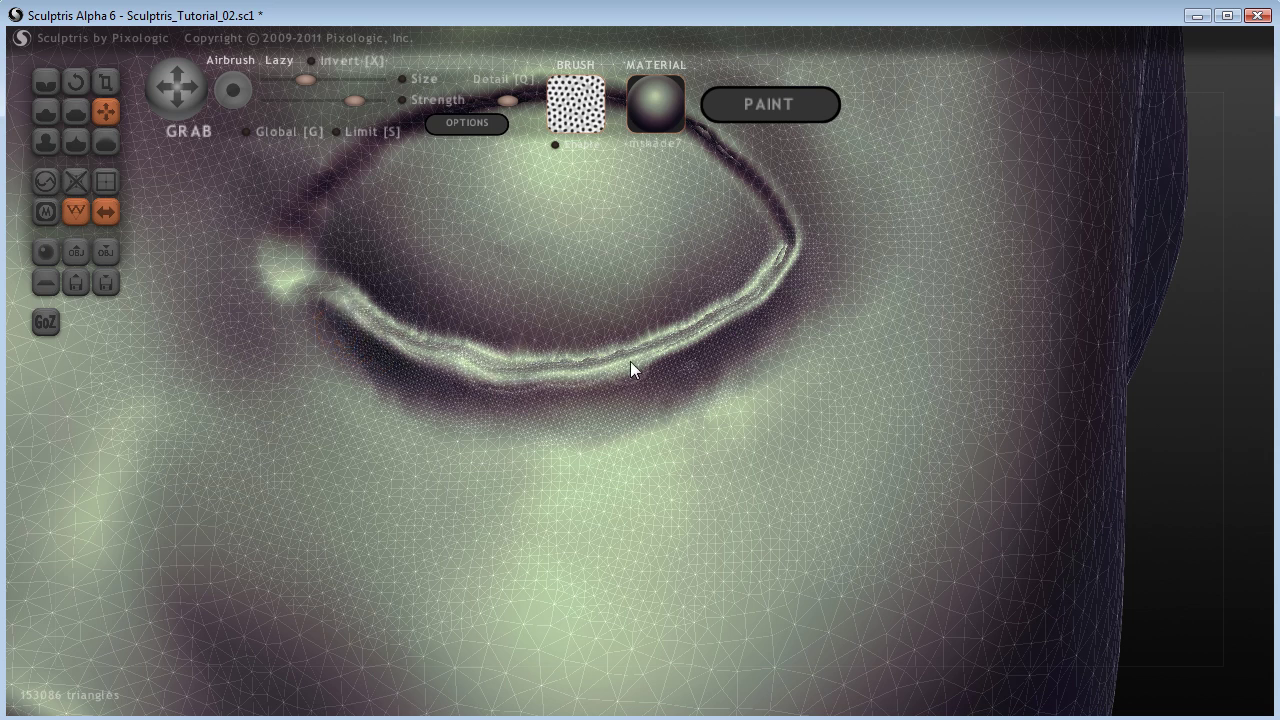
right_drag(1117, 440, 1135, 417)
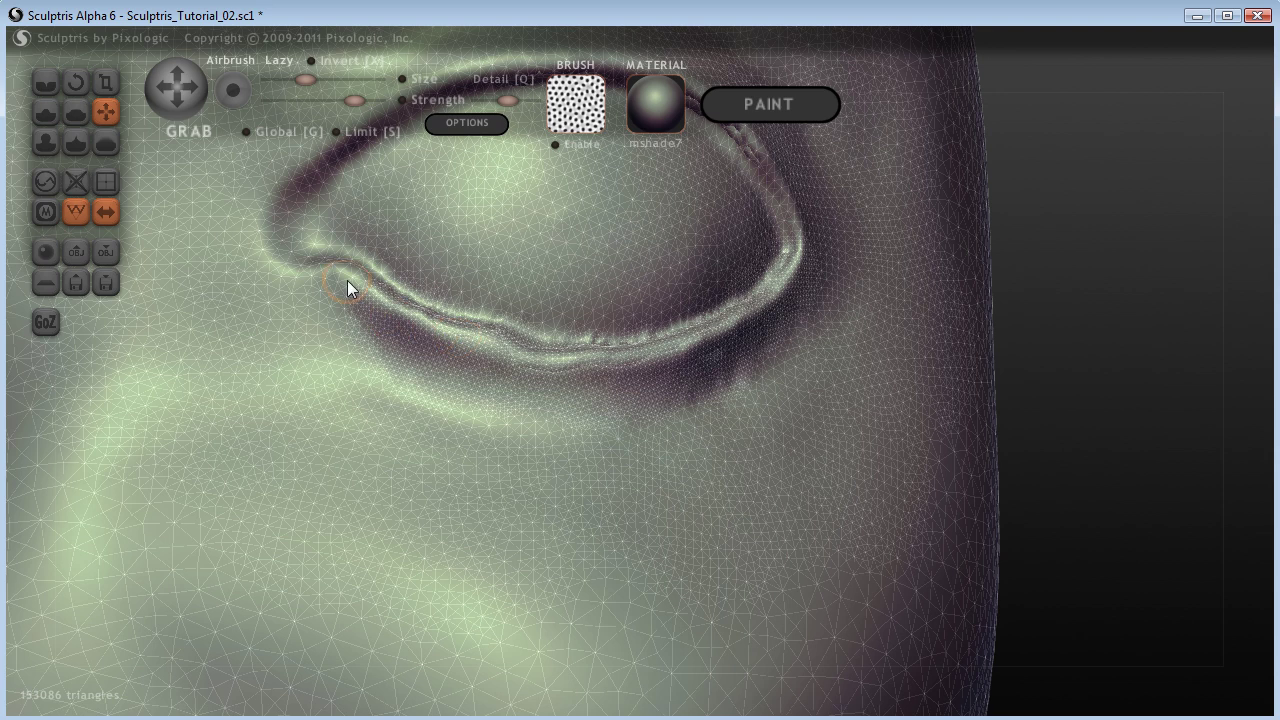
mouse_move(345, 280)
mouse_down()
mouse_move(301, 279)
mouse_move(394, 316)
mouse_up()
Step: Pull the inner eye corner and the upper lid's rim outward with Grab to give the lid thickness
mouse_move(296, 268)
mouse_down()
mouse_move(271, 222)
mouse_move(295, 179)
mouse_up()
mouse_move(1114, 248)
mouse_down()
mouse_move(1130, 415)
mouse_move(1070, 402)
mouse_up()
mouse_move(396, 359)
mouse_down()
mouse_move(472, 310)
mouse_move(663, 283)
mouse_move(779, 313)
mouse_move(793, 330)
mouse_up()
mouse_move(827, 377)
mouse_down()
mouse_move(880, 443)
mouse_move(863, 457)
mouse_up()
mouse_move(1225, 226)
mouse_down()
mouse_move(1106, 254)
mouse_move(1090, 210)
mouse_up()
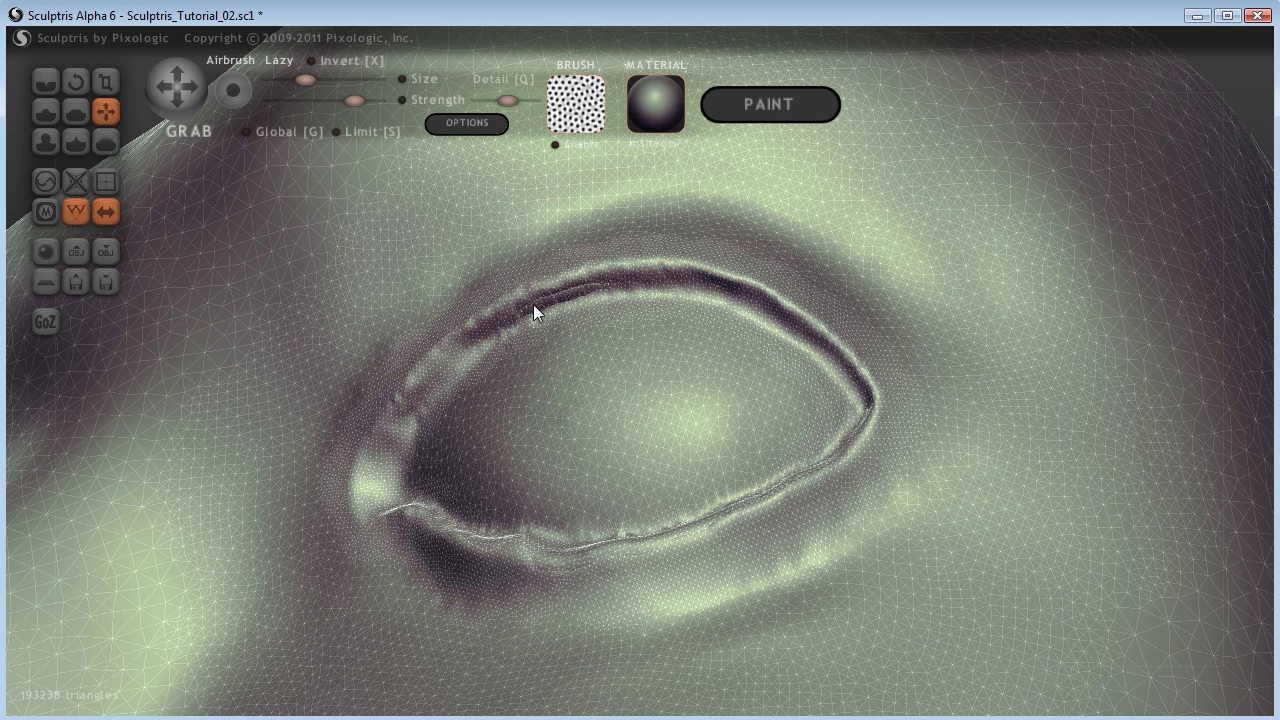
Step: Examine the thickened lid rims up close, on the whole face and from the side
scroll(578, 283, up, 3)
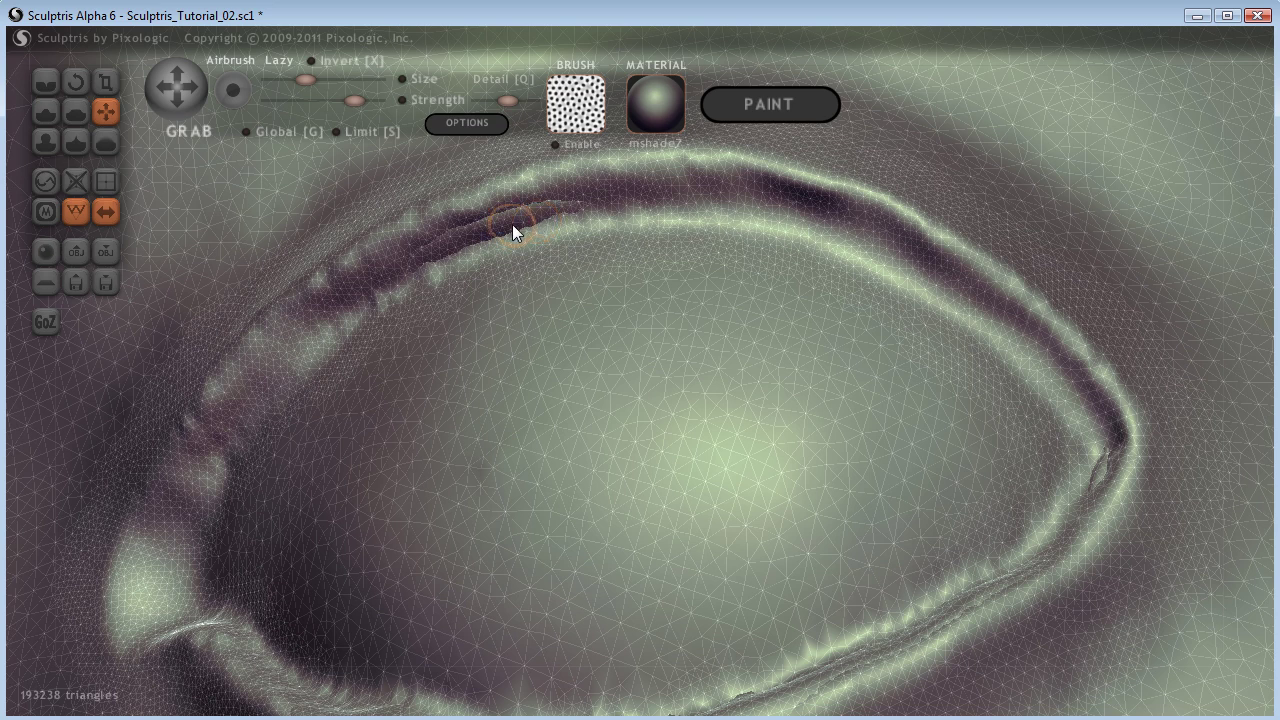
scroll(515, 225, down, 3)
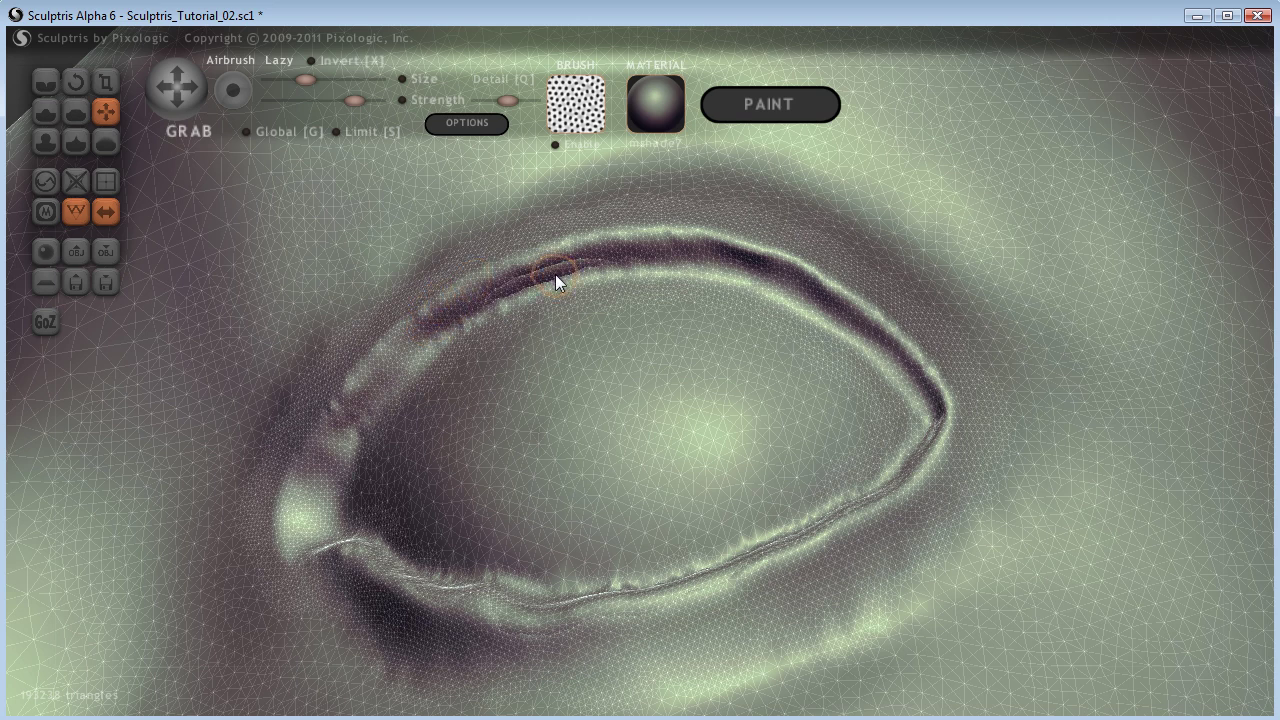
scroll(698, 363, down, 6)
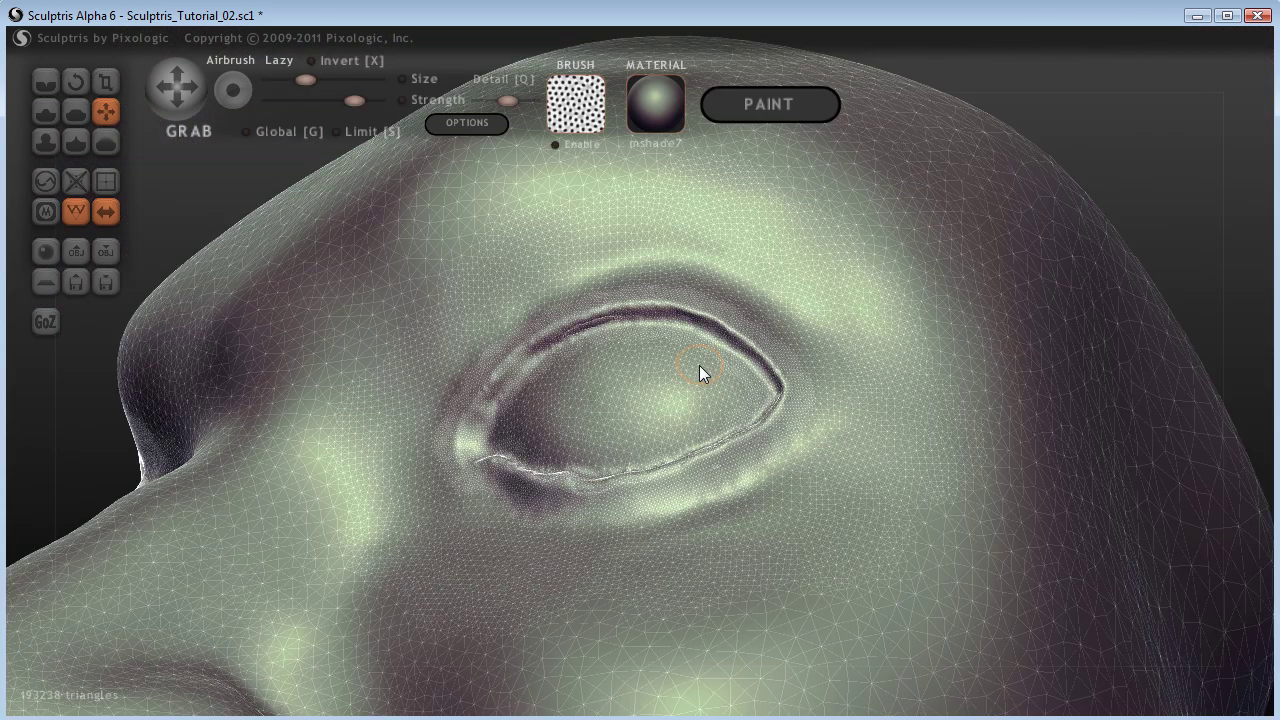
right_drag(698, 364, 400, 376)
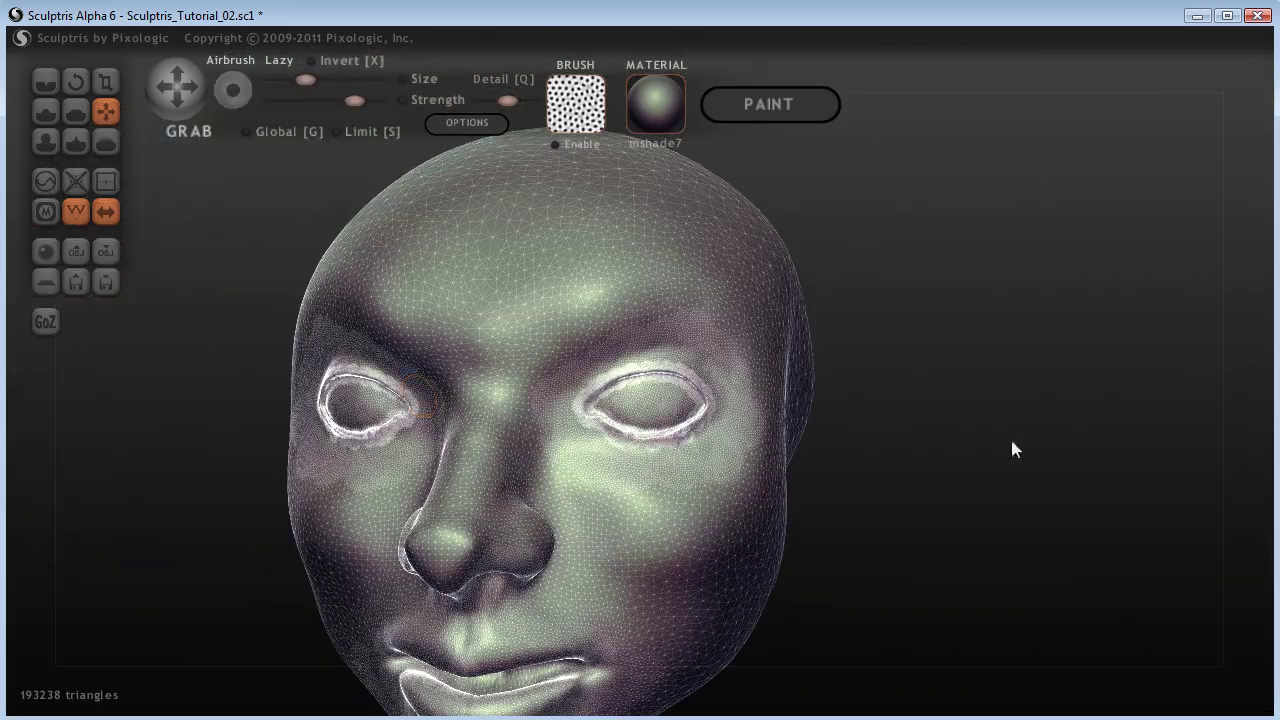
right_drag(1035, 449, 1051, 506)
scroll(411, 395, up, 5)
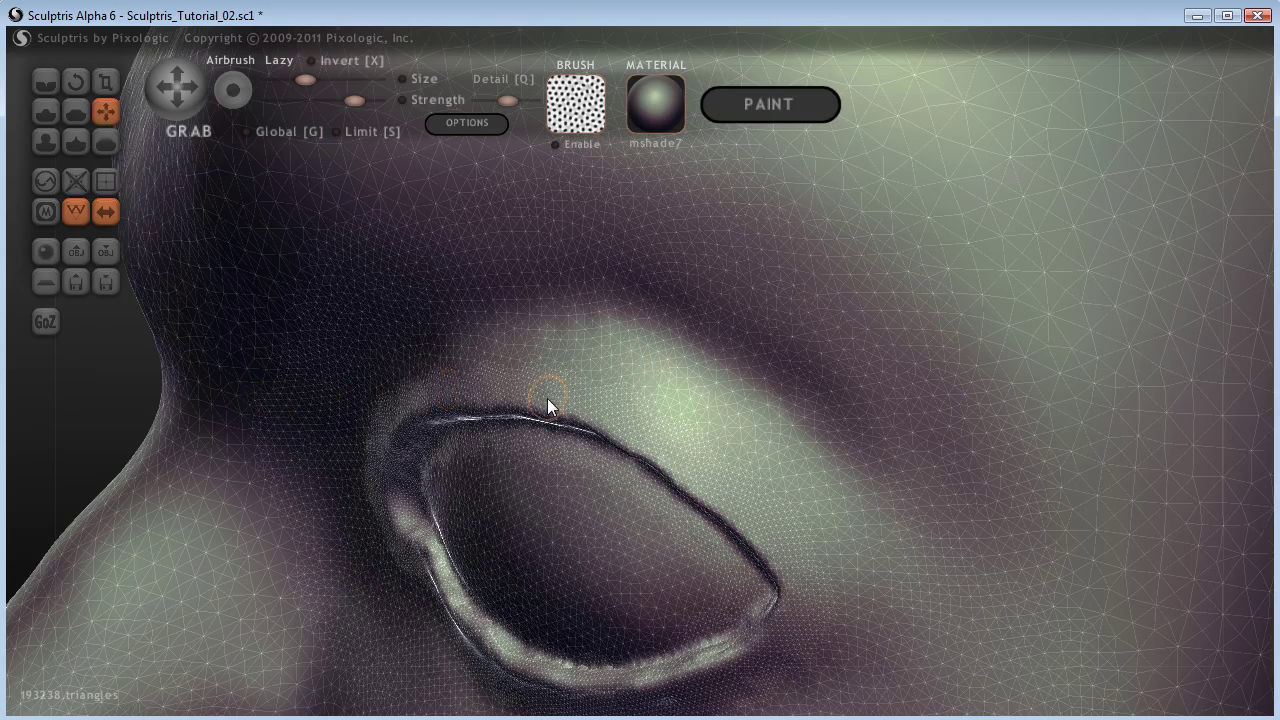
right_drag(65, 427, 299, 336)
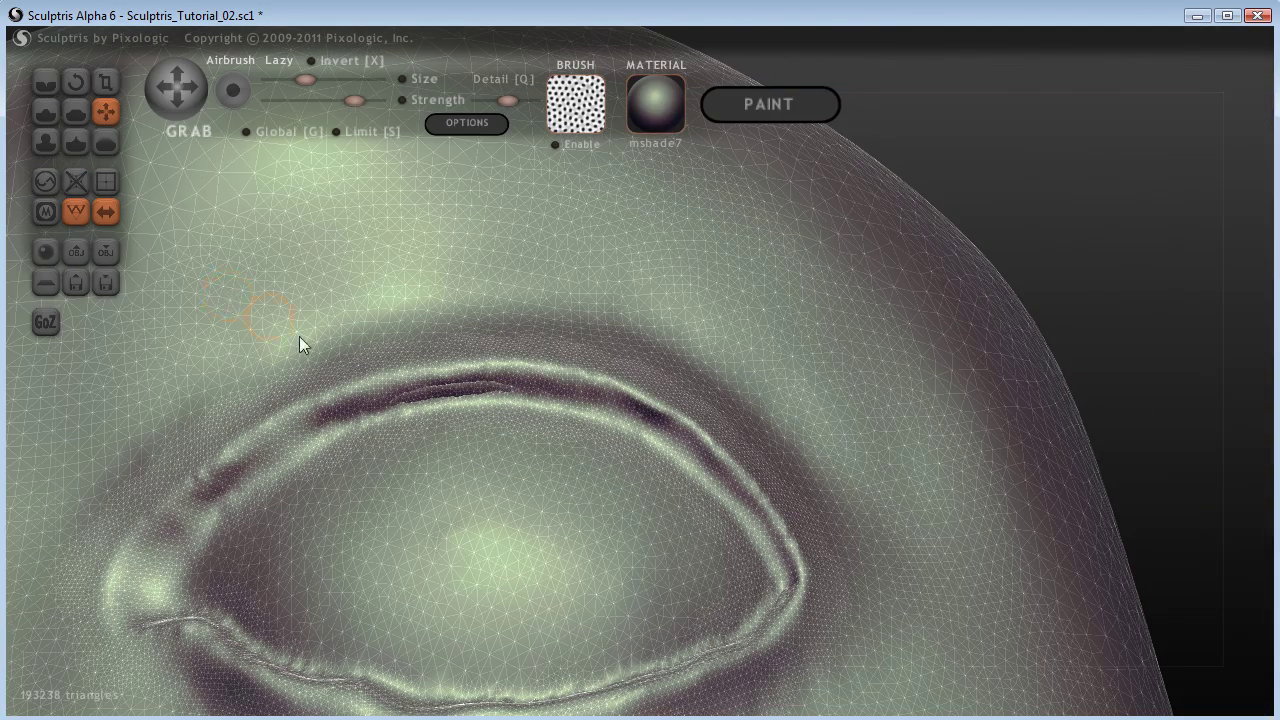
Step: Carve the gap between the upper lid and the eyeball towards the inner corner with Crease, undoing and redoing one stroke
click(43, 79)
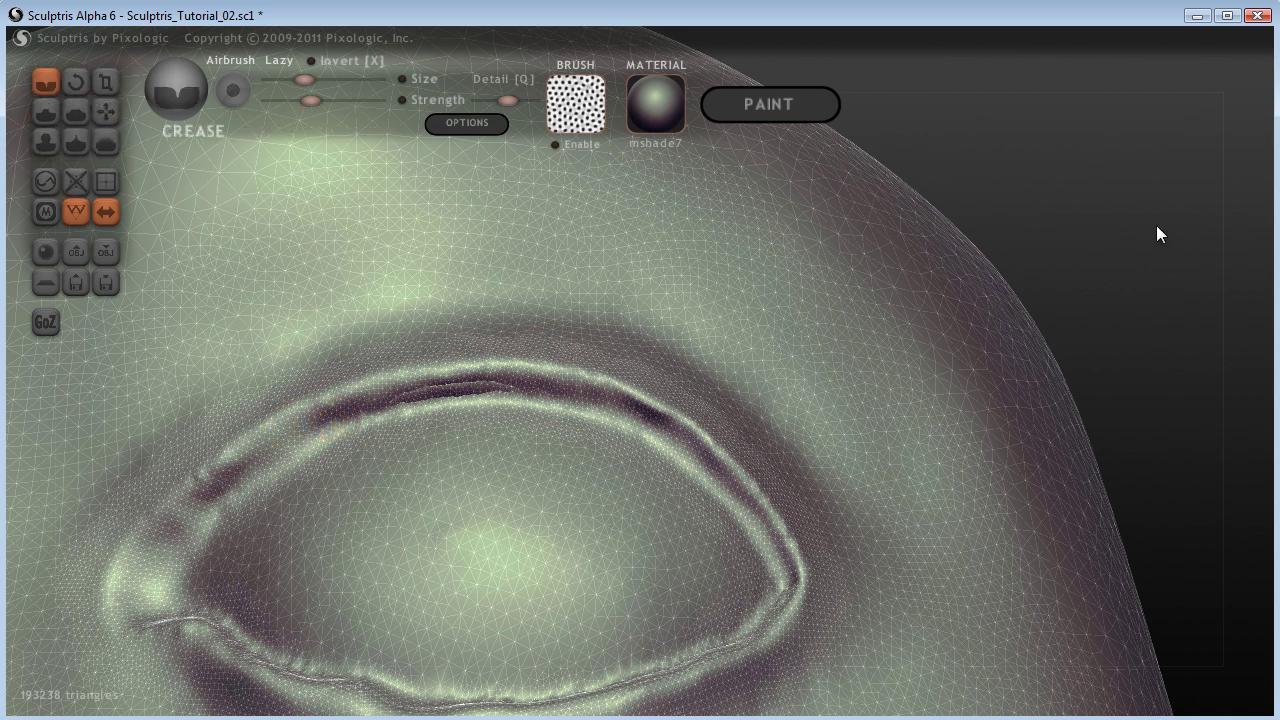
right_drag(1154, 226, 1118, 270)
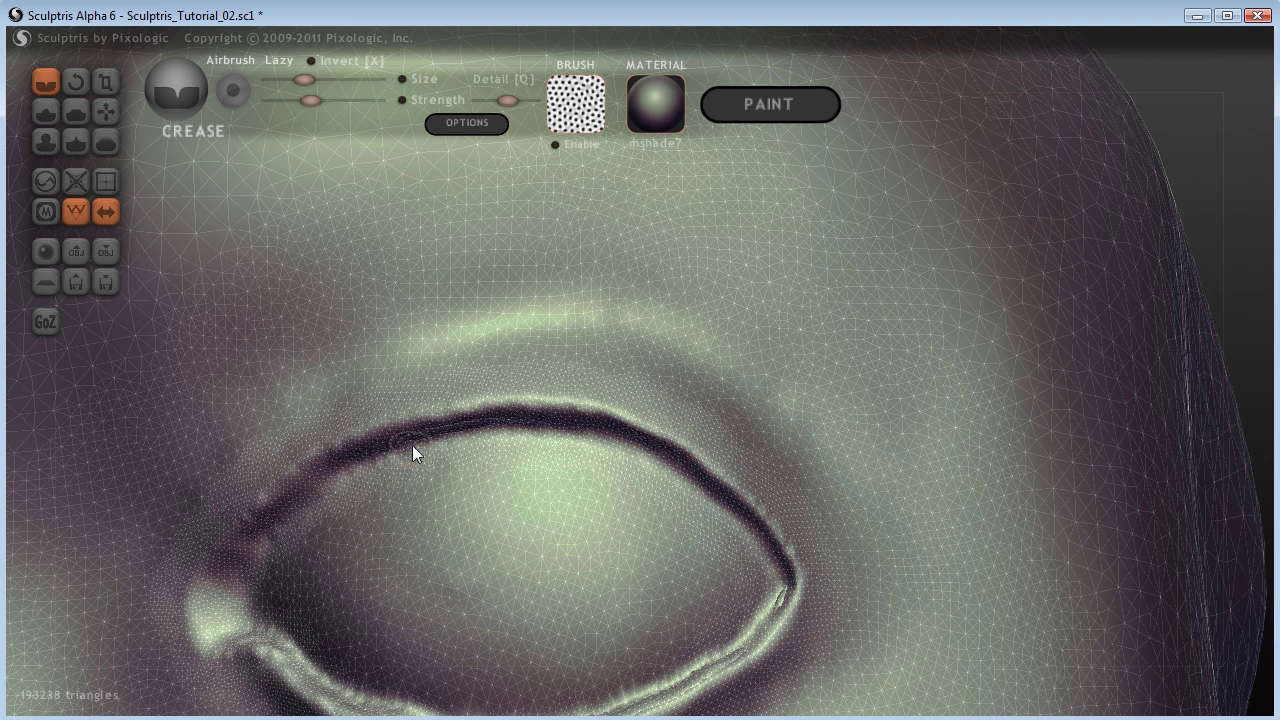
mouse_move(391, 446)
mouse_down()
mouse_move(288, 505)
mouse_move(235, 580)
mouse_up()
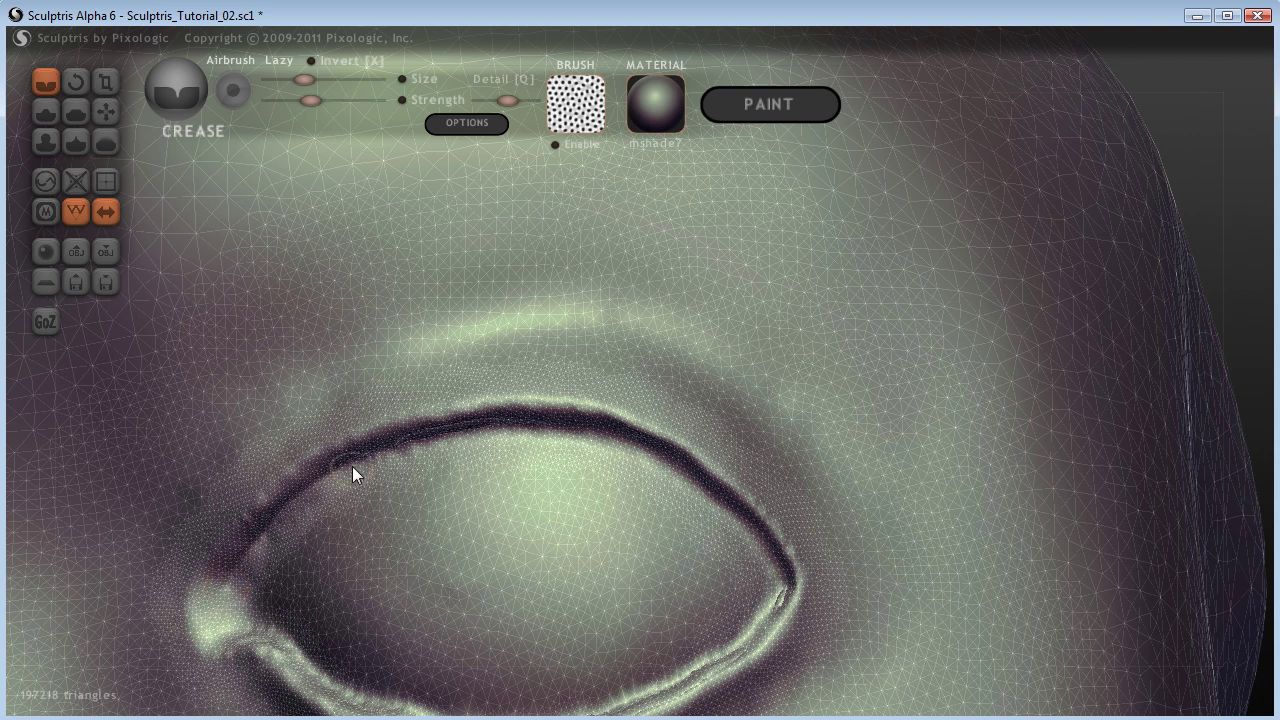
drag(349, 466, 238, 538)
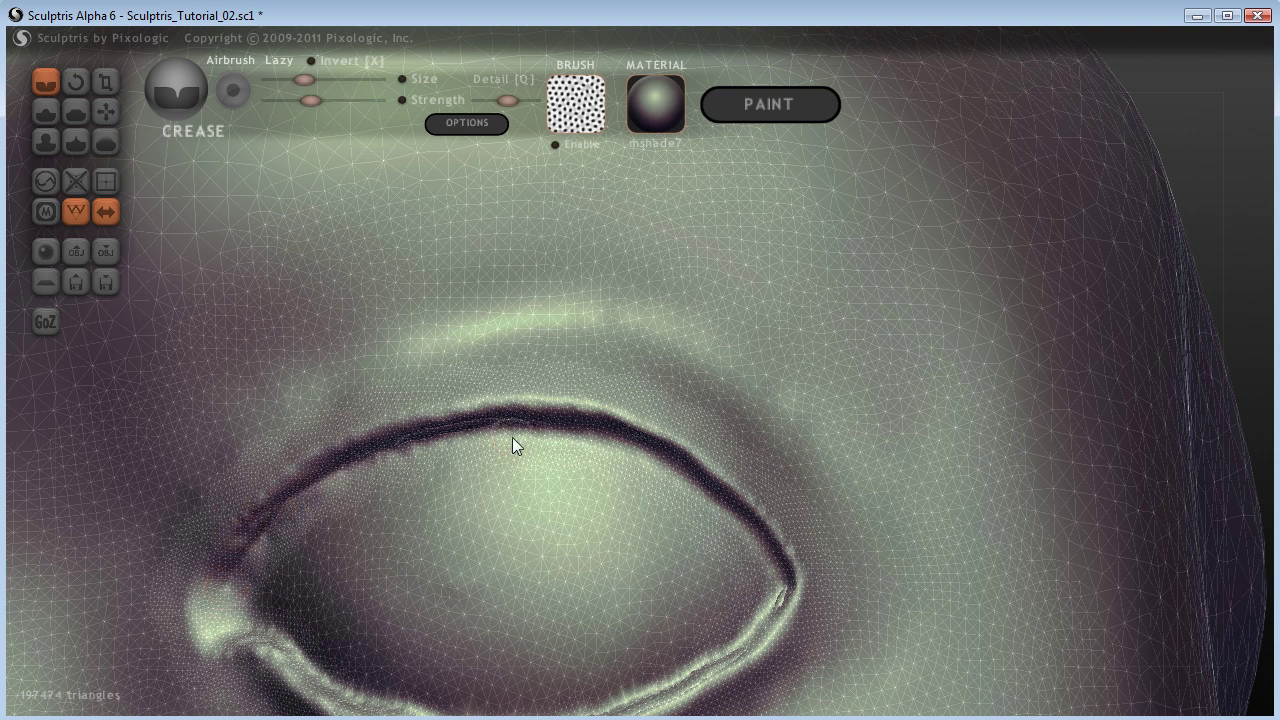
key(ctrl+z)
mouse_move(335, 476)
mouse_down()
mouse_move(278, 516)
mouse_move(222, 590)
mouse_move(258, 585)
mouse_up()
scroll(1217, 178, down, 4)
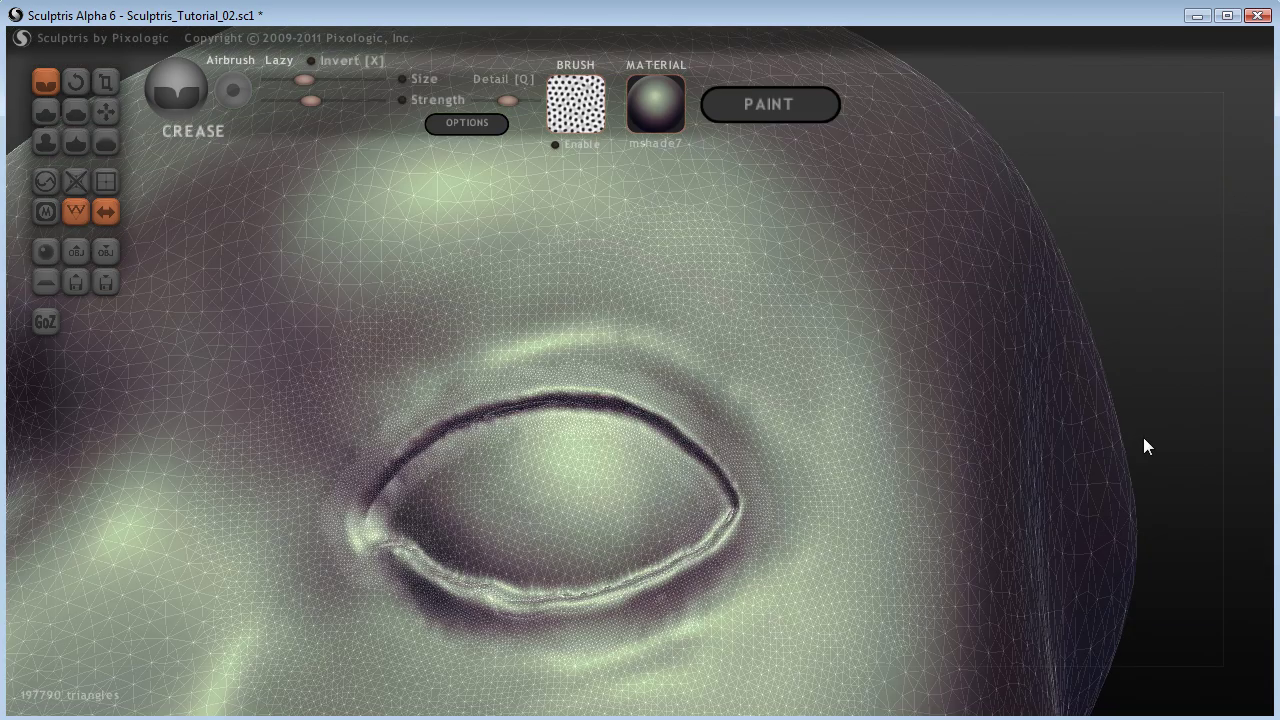
Step: Deepen the crease at the inner eye corner and along the middle of the upper lid's rim
drag(1125, 469, 1083, 369)
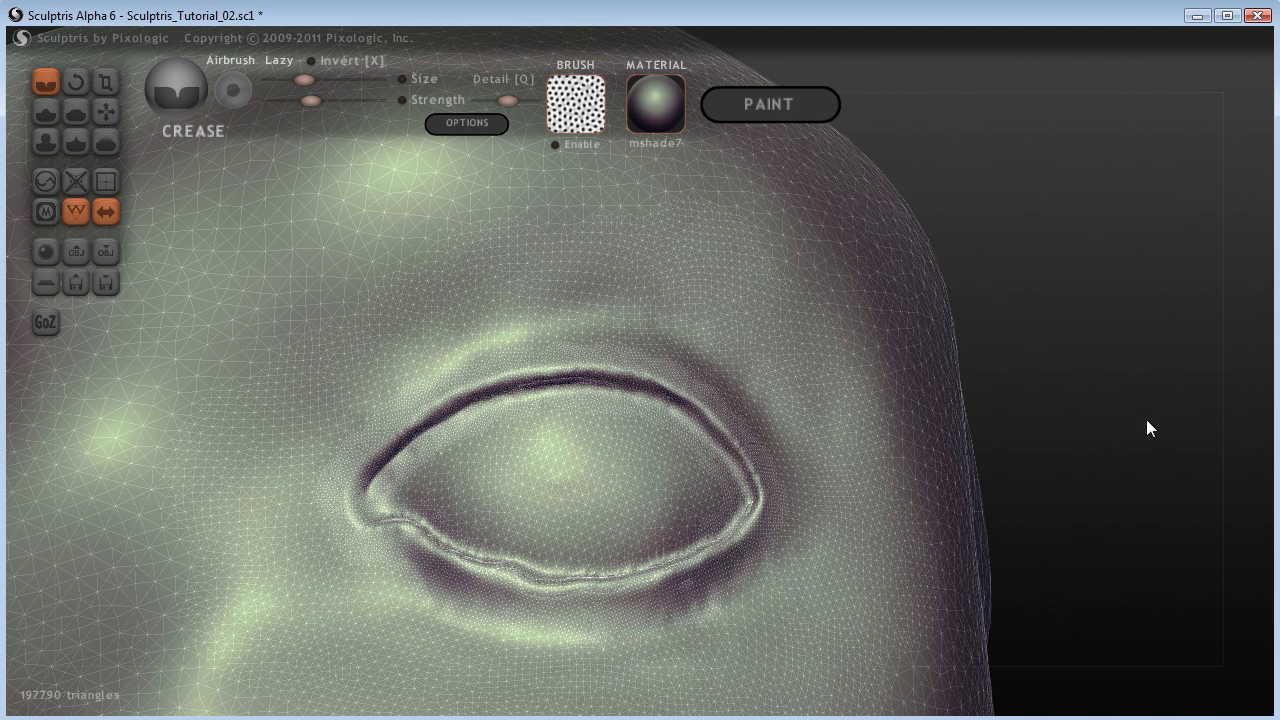
scroll(1148, 430, up, 4)
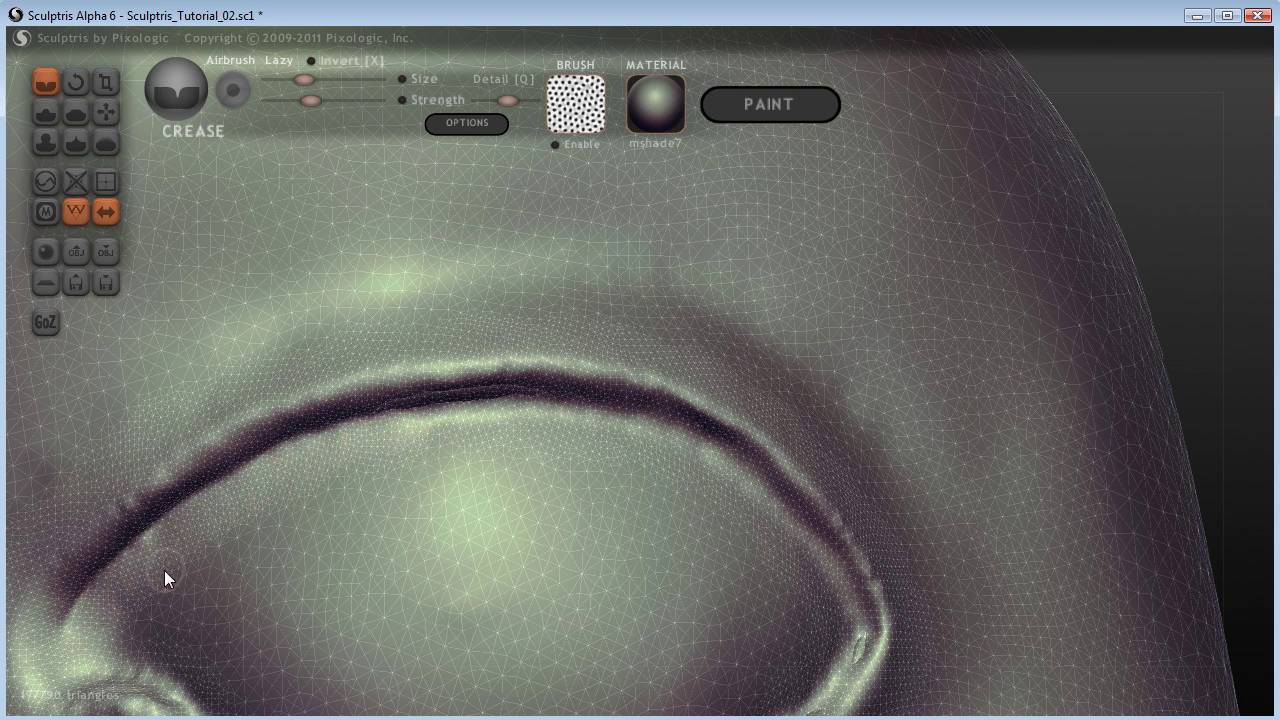
drag(86, 616, 50, 663)
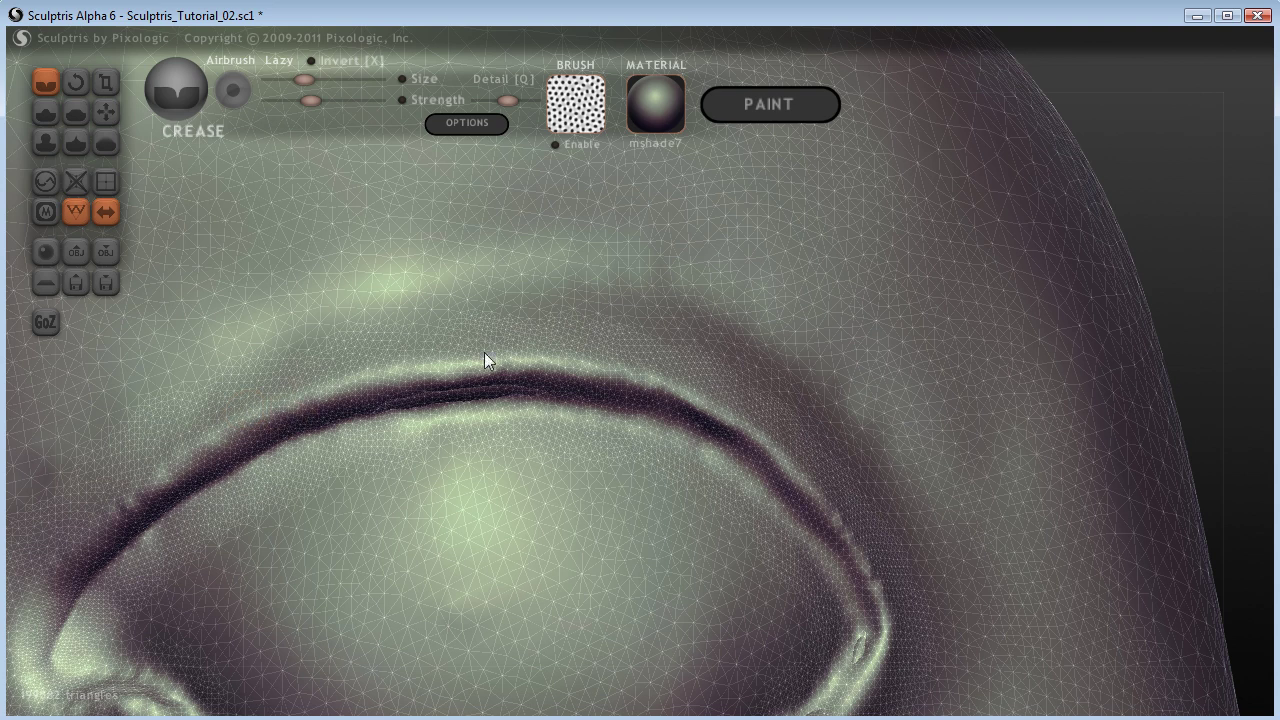
drag(445, 369, 279, 427)
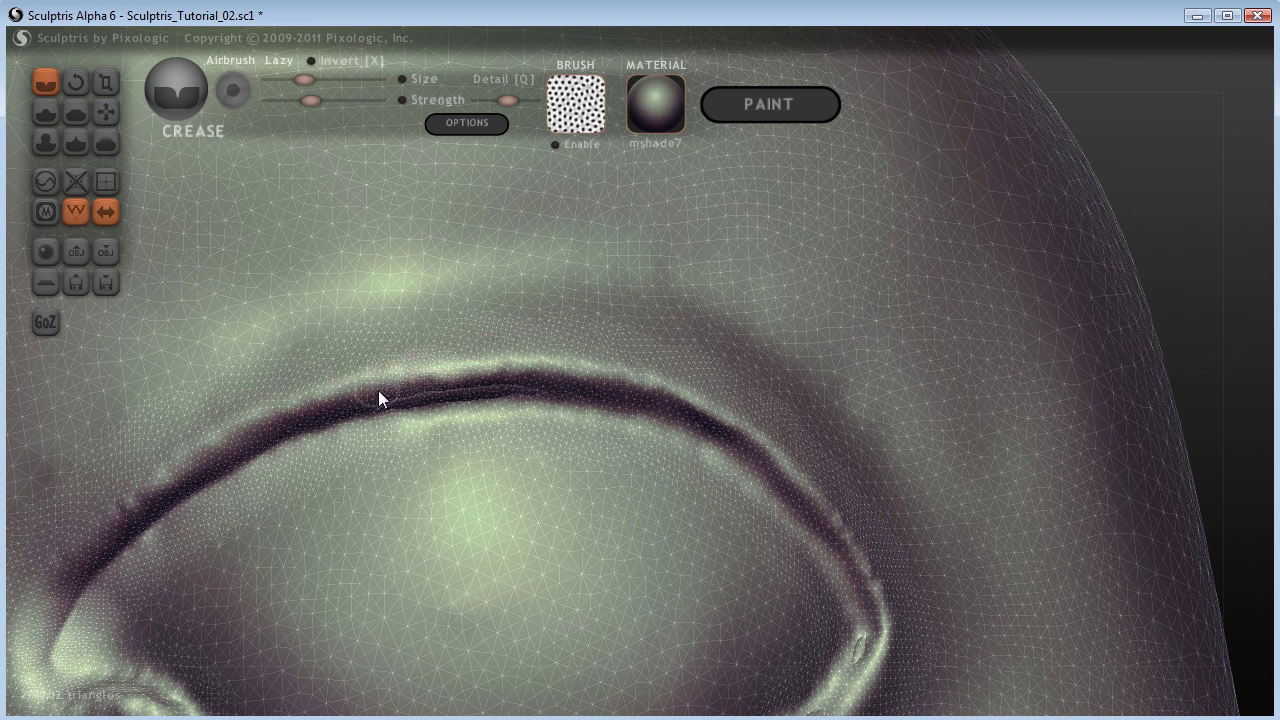
Step: Carve the upper lid's rim with Crease from its middle down towards the inner eye corner
drag(391, 387, 363, 390)
scroll(384, 380, up, 4)
scroll(384, 380, down, 3)
mouse_move(377, 386)
mouse_down()
mouse_move(249, 431)
mouse_move(77, 533)
mouse_move(117, 527)
mouse_up()
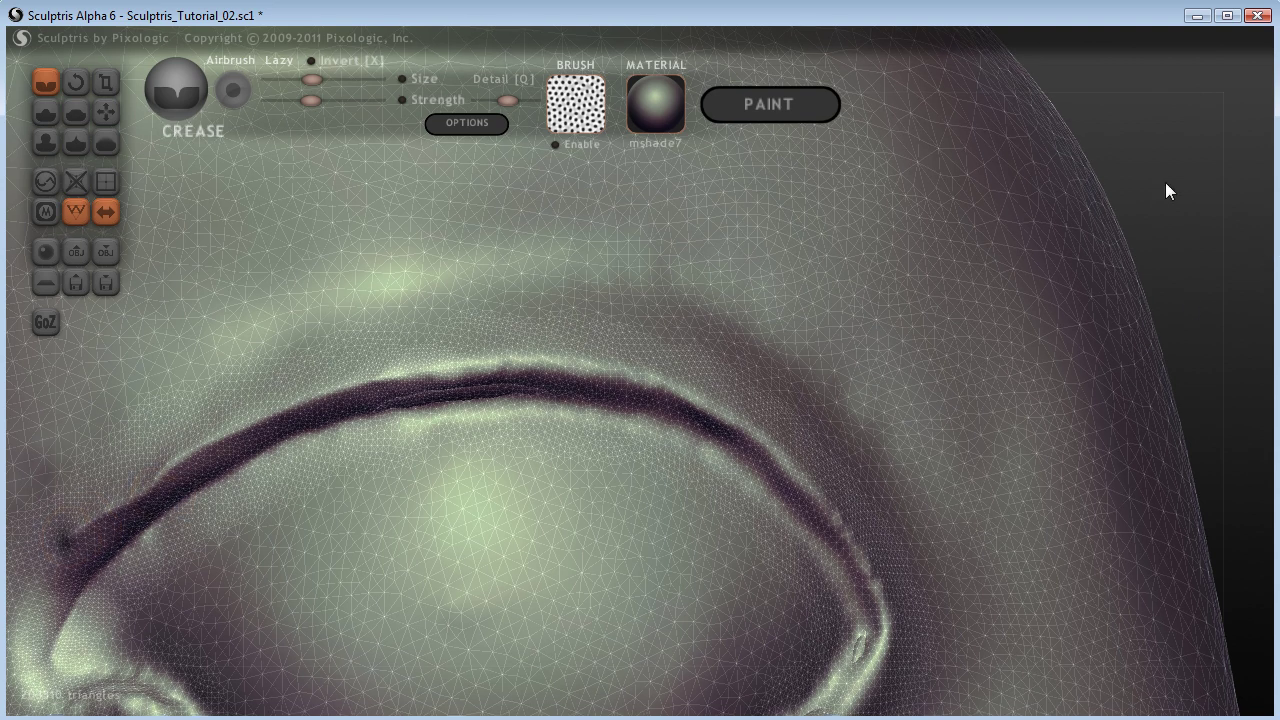
Step: Extend the crease of the upper lid around the inner eye corner and smooth it there
drag(1166, 186, 1266, 68)
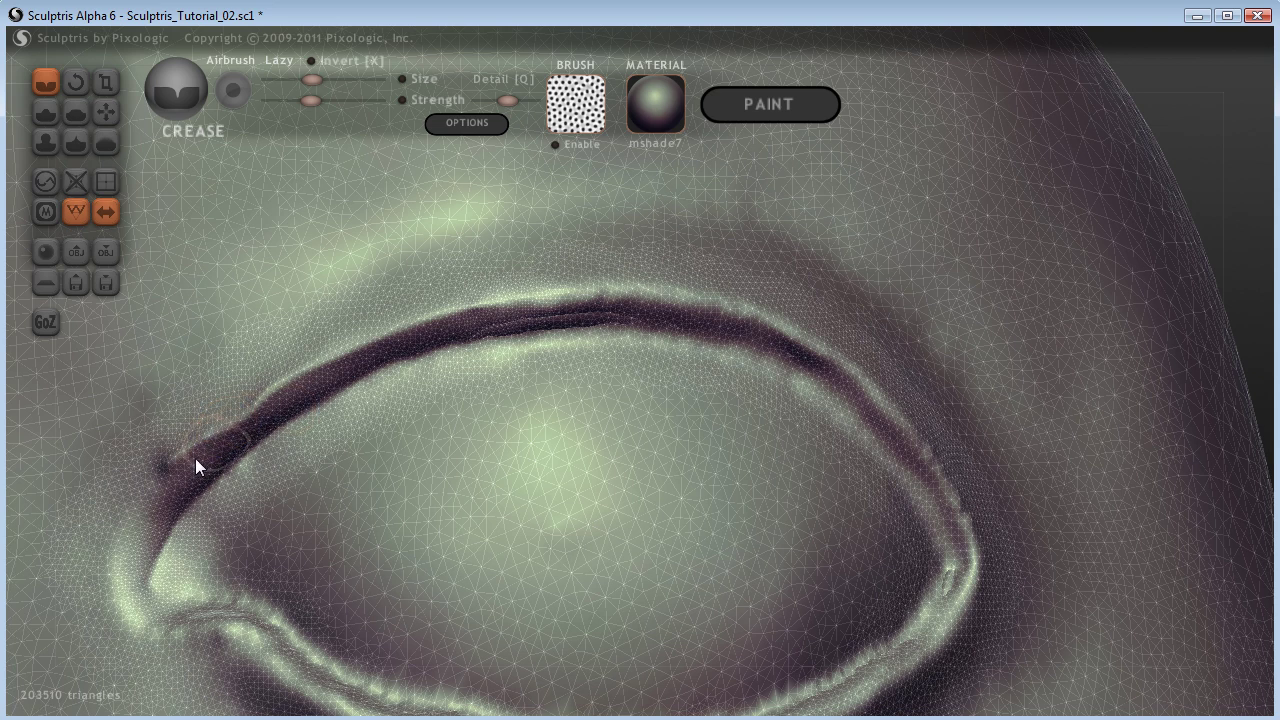
drag(170, 463, 124, 571)
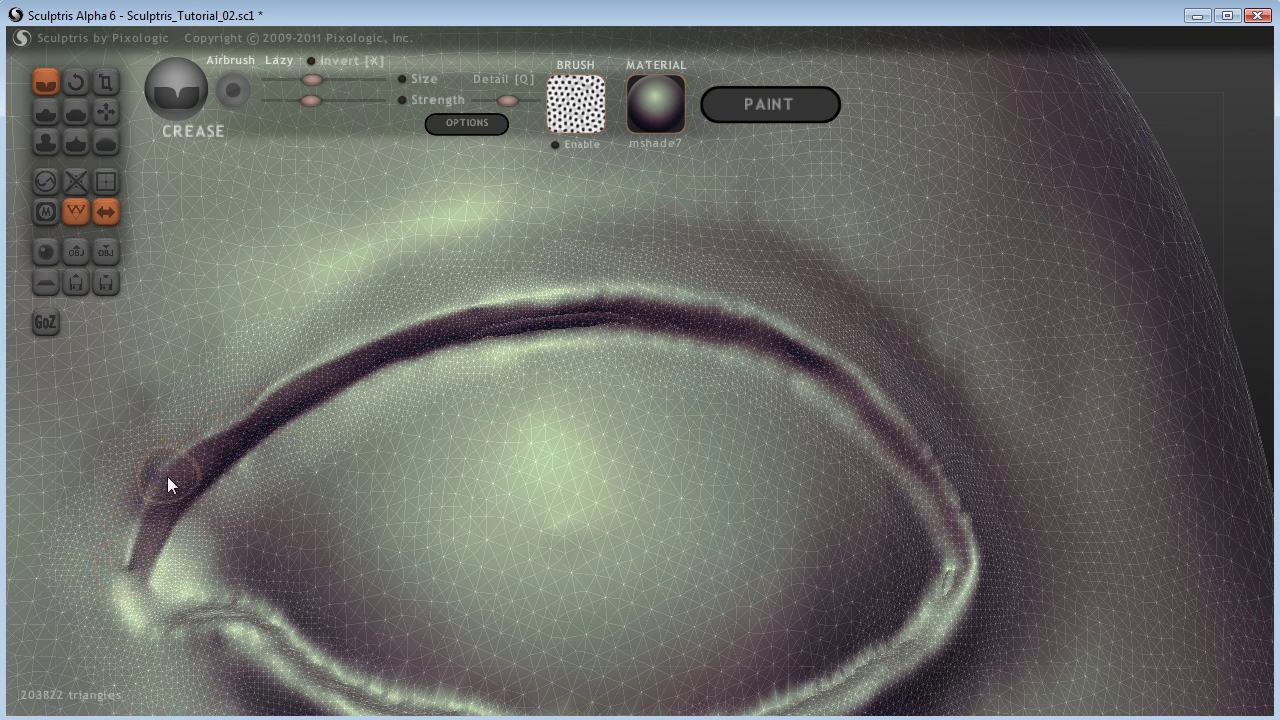
mouse_move(232, 440)
mouse_down()
mouse_move(127, 553)
mouse_move(126, 632)
mouse_move(145, 567)
mouse_up()
mouse_move(175, 457)
shift+mouse_down()
mouse_move(131, 601)
mouse_move(144, 600)
mouse_move(137, 638)
mouse_move(184, 617)
mouse_move(162, 648)
mouse_move(134, 600)
shift+mouse_up()
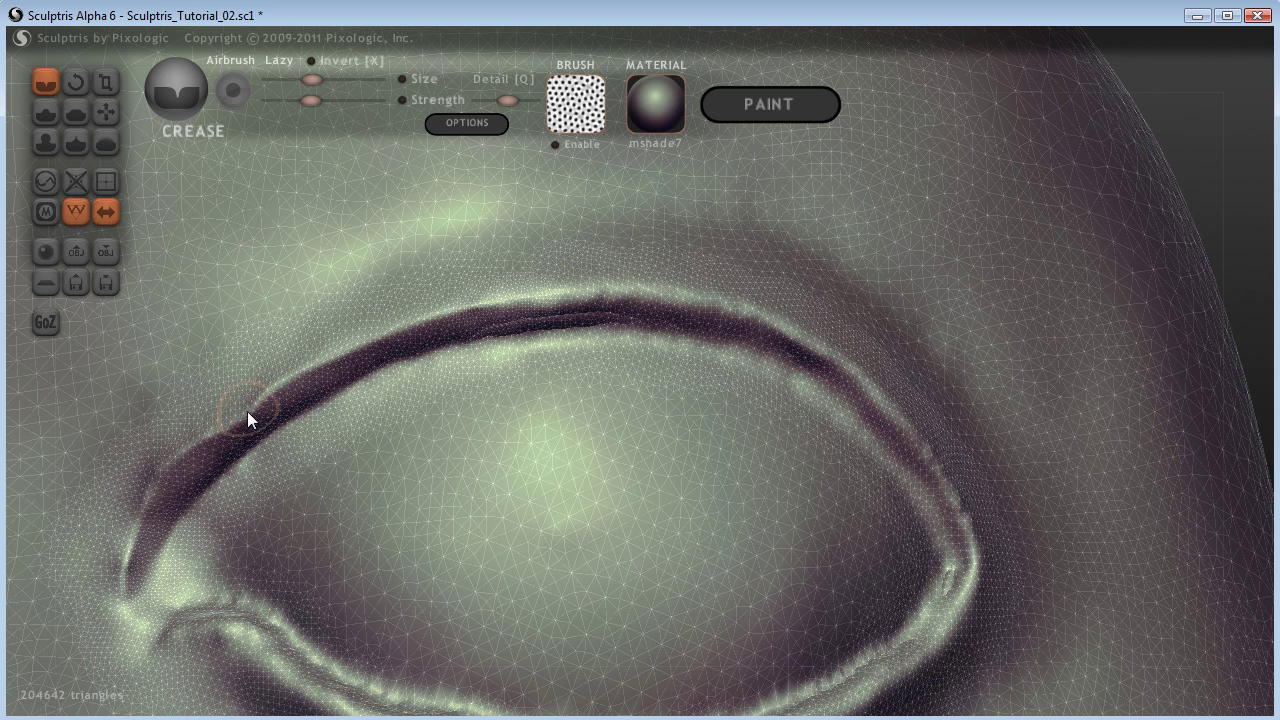
Step: Even out the upper lid's curve with a larger Grab brush, pulling its edge upward from the inner corner to the middle
click(106, 112)
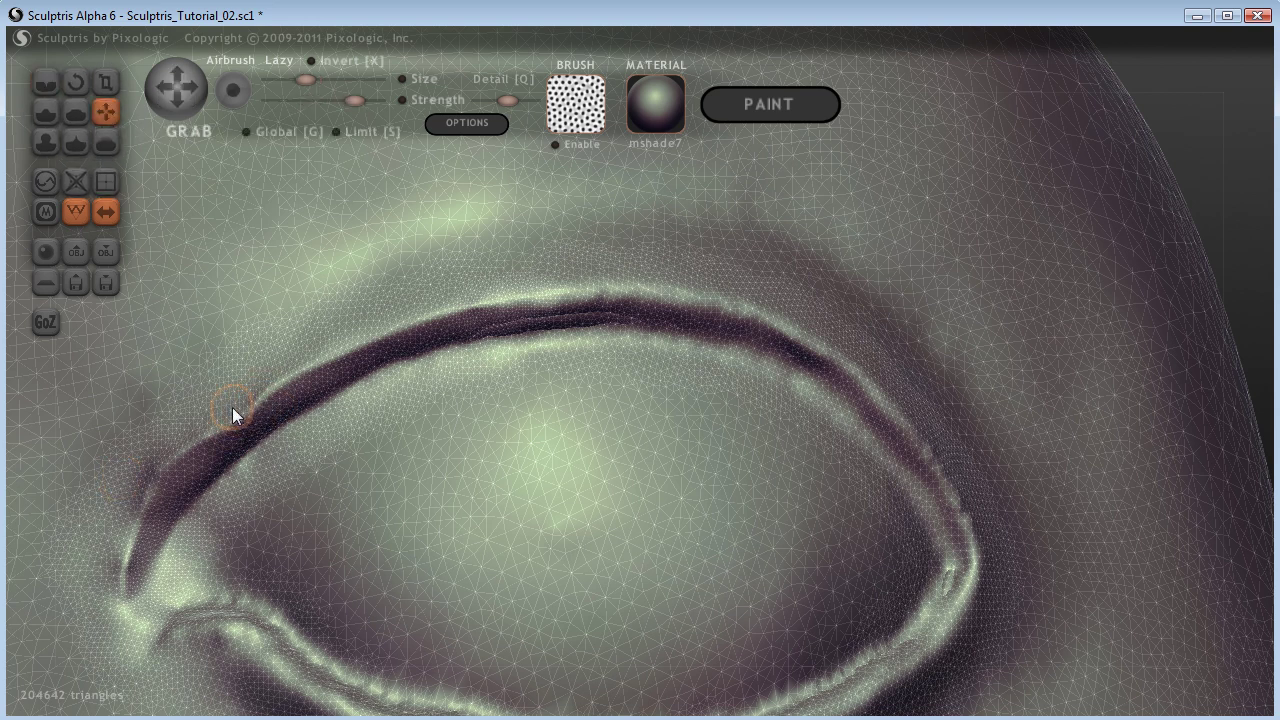
scroll(245, 418, up, 3)
drag(237, 419, 222, 409)
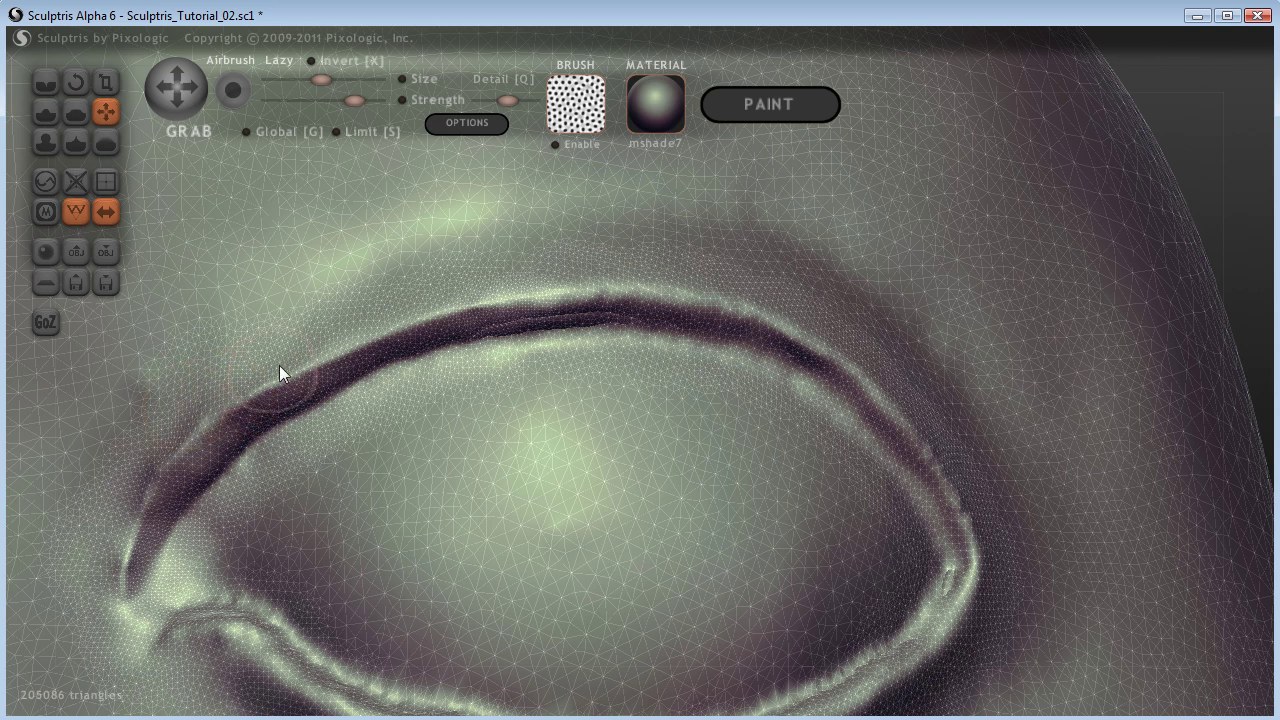
drag(304, 362, 299, 353)
mouse_move(379, 336)
mouse_down()
mouse_move(500, 302)
mouse_move(566, 316)
mouse_up()
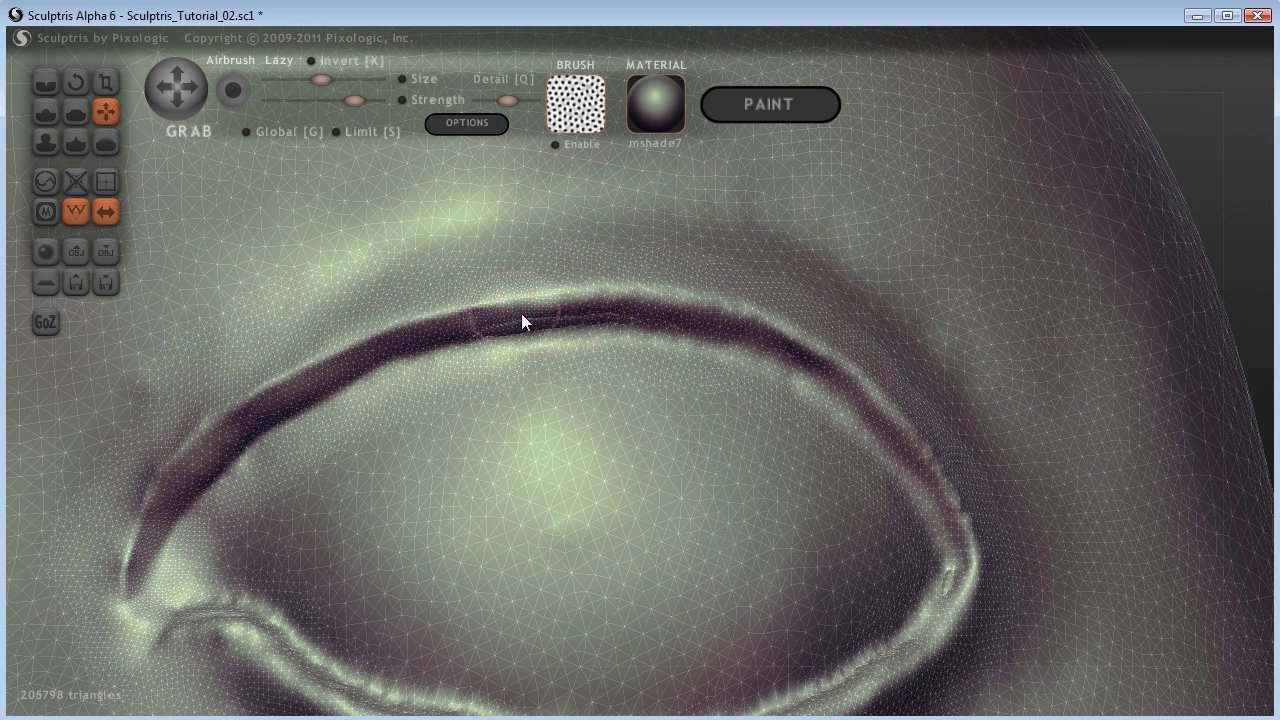
Step: Sharpen the upper lid's outer edge with Pinch, from the middle to the inner corner and along the outer half
drag(1230, 152, 1208, 114)
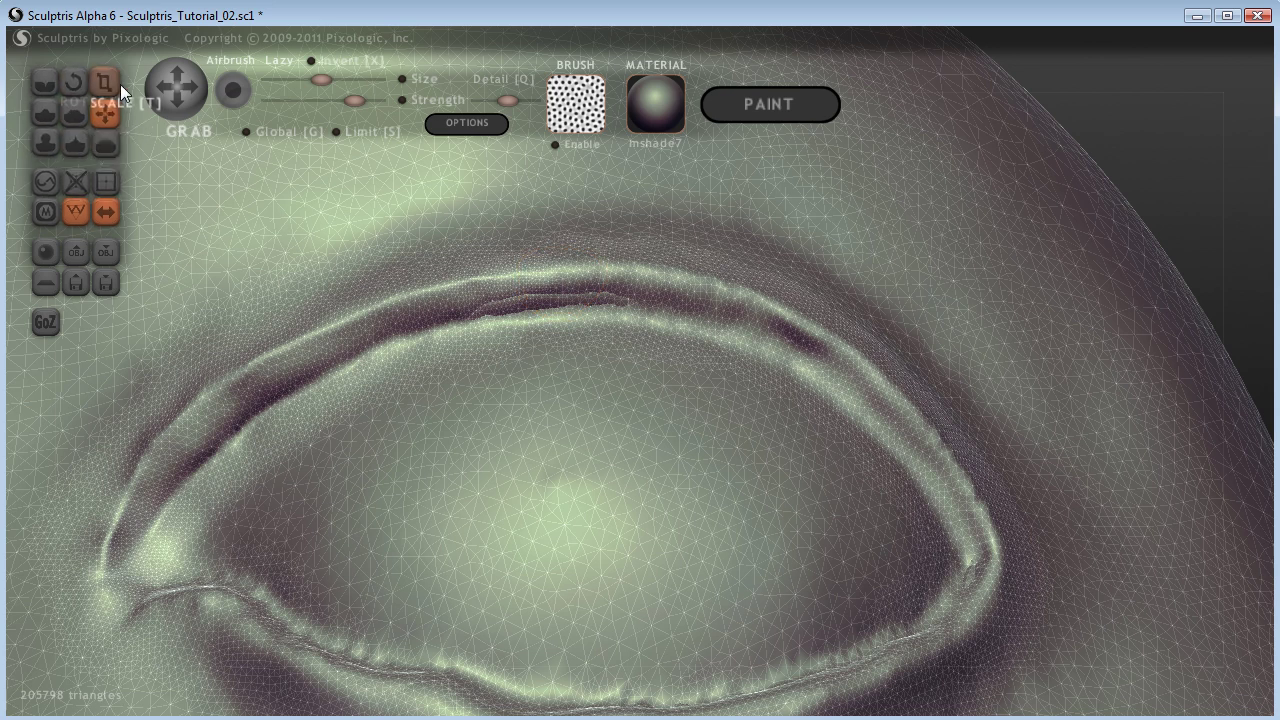
click(75, 142)
mouse_move(514, 298)
mouse_down()
mouse_move(411, 295)
mouse_move(236, 373)
mouse_move(191, 412)
mouse_up()
mouse_move(239, 367)
mouse_down()
mouse_move(223, 401)
mouse_move(177, 446)
mouse_move(207, 397)
mouse_move(148, 458)
mouse_move(112, 532)
mouse_move(169, 531)
mouse_up()
mouse_move(432, 284)
mouse_down()
mouse_move(679, 283)
mouse_move(814, 344)
mouse_up()
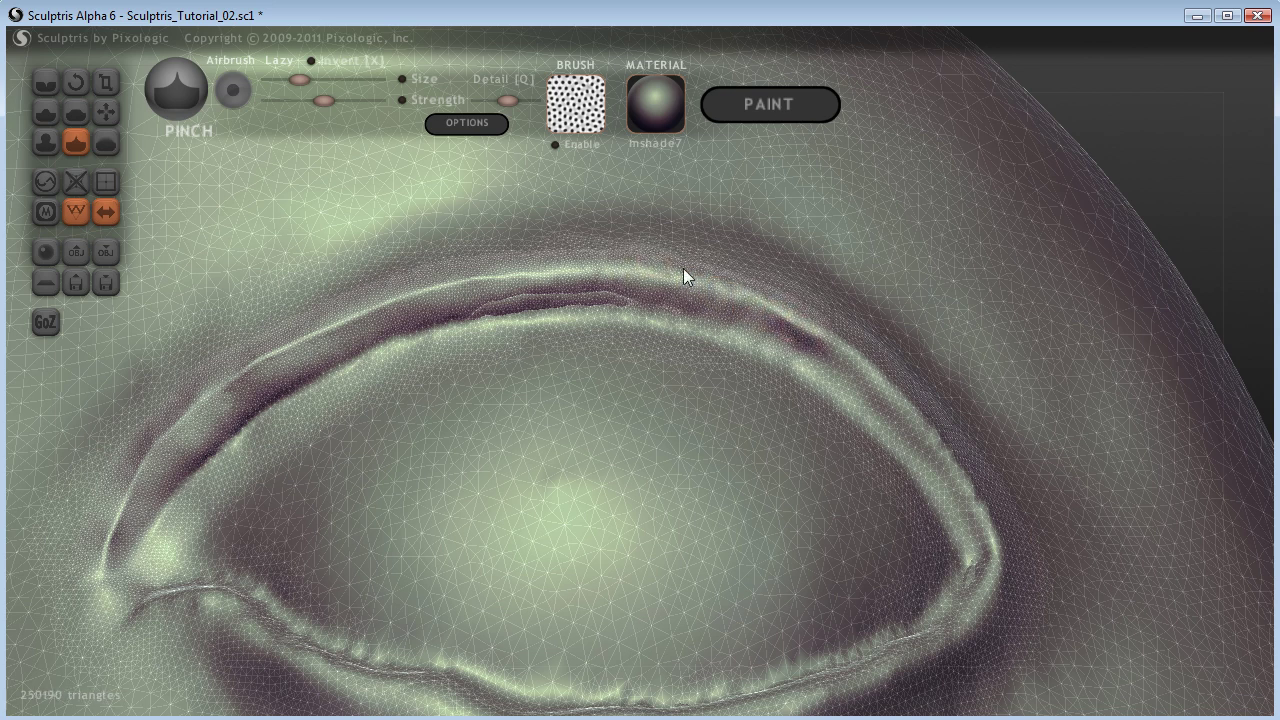
mouse_move(701, 272)
mouse_down()
mouse_move(765, 291)
mouse_move(630, 266)
mouse_move(779, 320)
mouse_move(607, 261)
mouse_up()
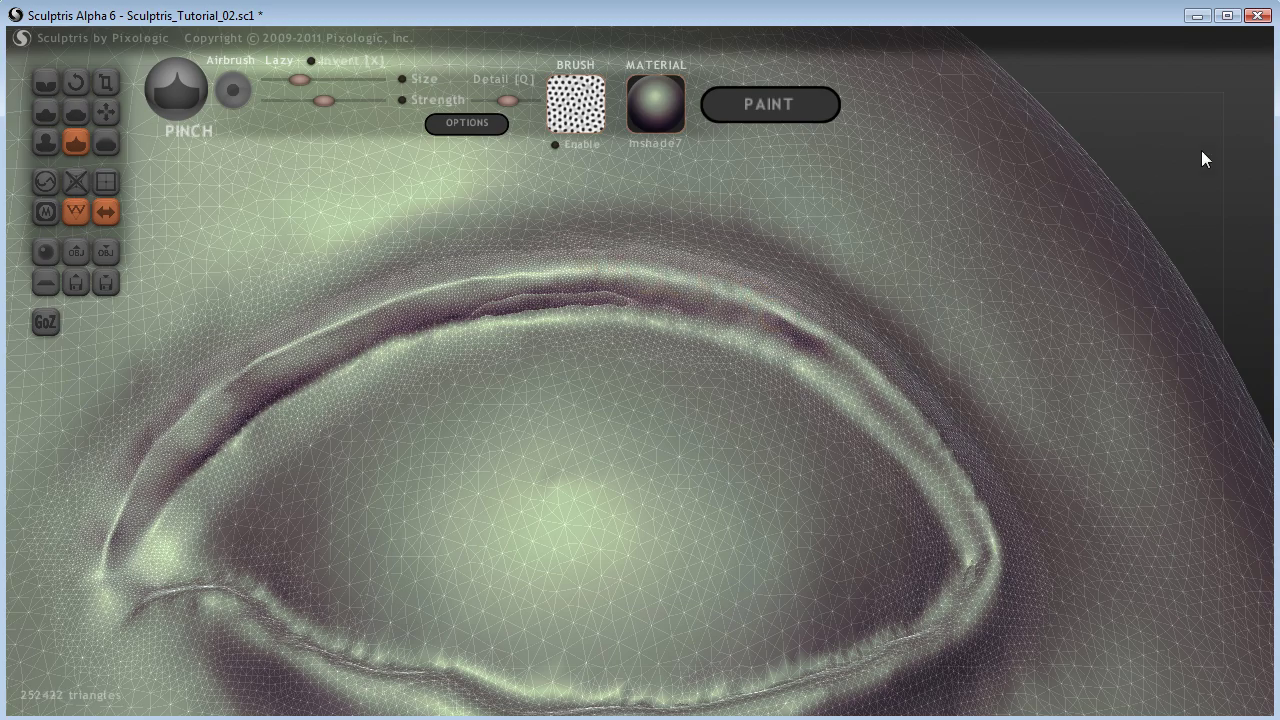
Step: Pinch the upper lid's edge from the middle of the arch to the outer eye corner with the eye seen from another angle
mouse_move(1201, 150)
mouse_down()
mouse_move(1113, 141)
mouse_move(779, 259)
mouse_up()
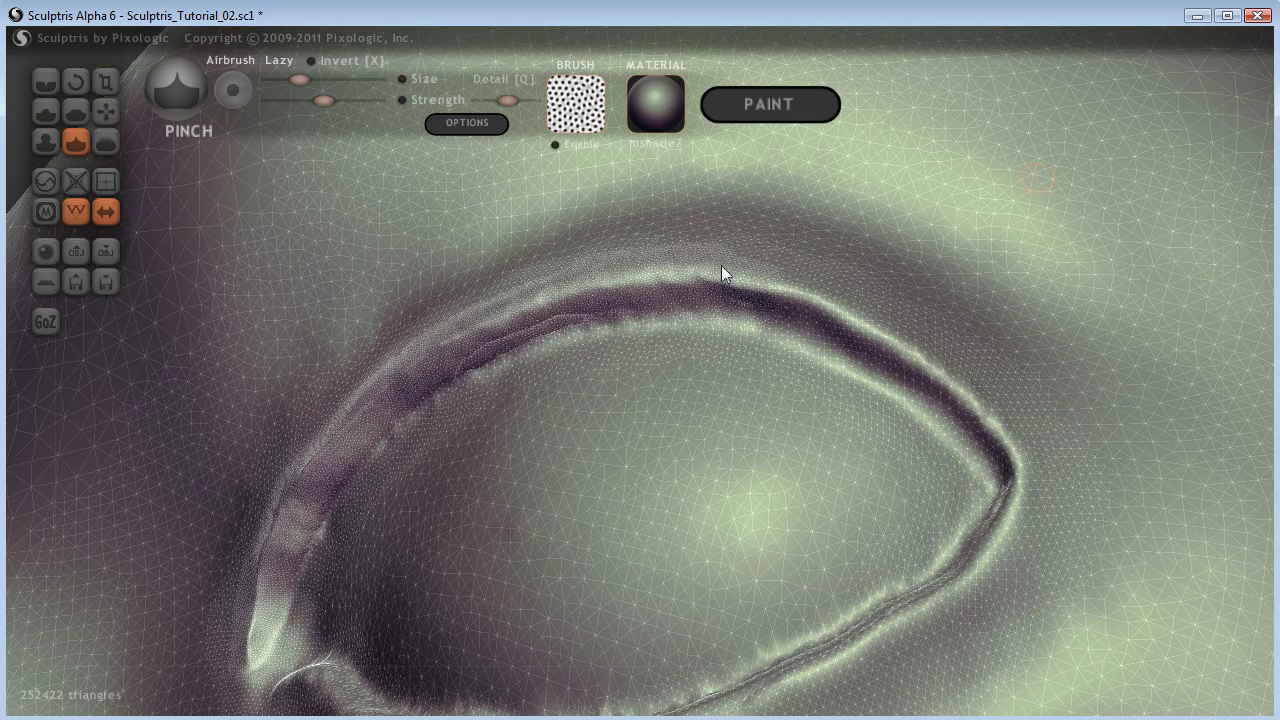
mouse_move(703, 276)
mouse_down()
mouse_move(777, 285)
mouse_move(878, 331)
mouse_move(1021, 466)
mouse_up()
mouse_move(755, 274)
mouse_down()
mouse_move(686, 266)
mouse_move(663, 284)
mouse_up()
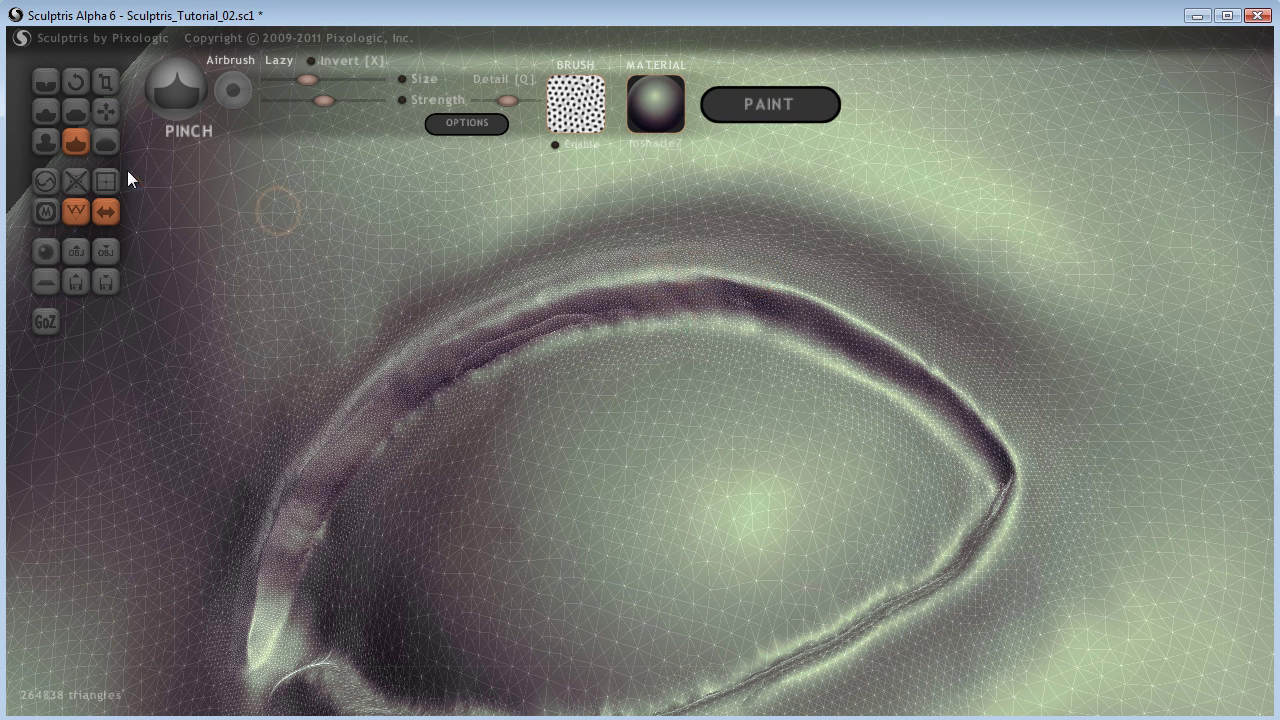
Step: Carve the line between the upper lid and the eyeball with Crease, from the middle to the outer corner
click(40, 81)
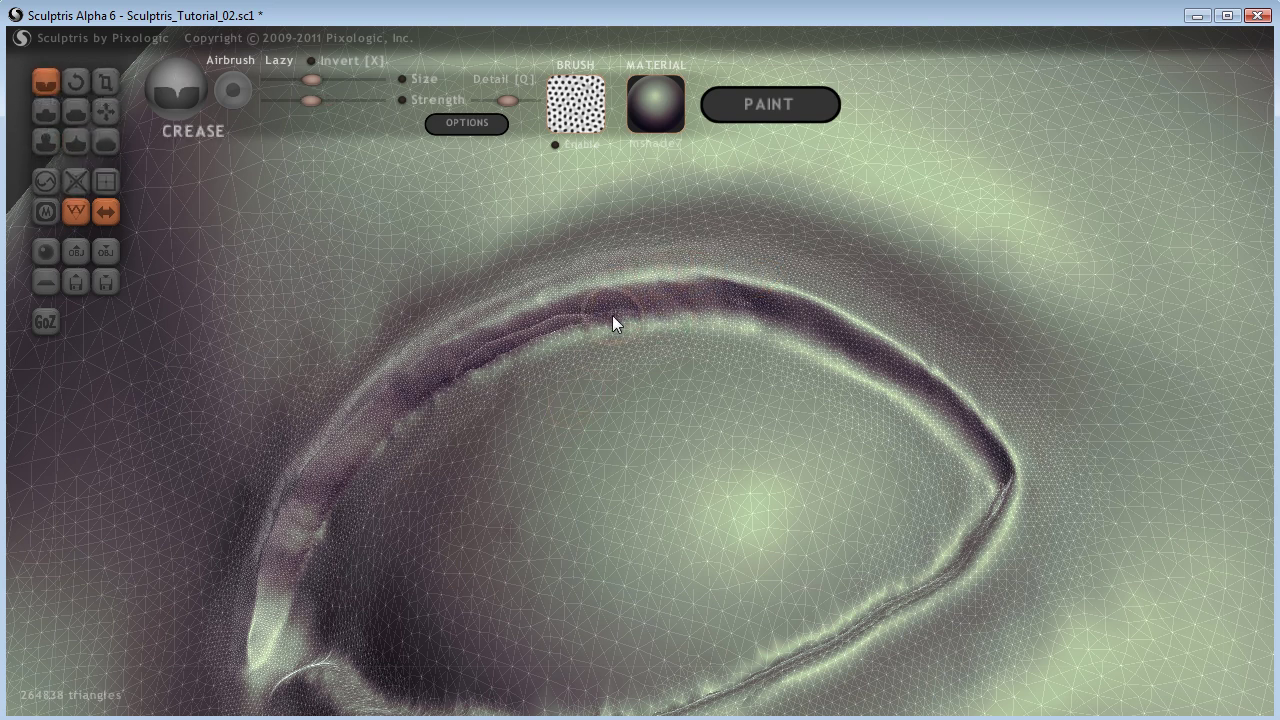
mouse_move(612, 316)
mouse_down()
mouse_move(701, 316)
mouse_move(828, 361)
mouse_move(995, 484)
mouse_up()
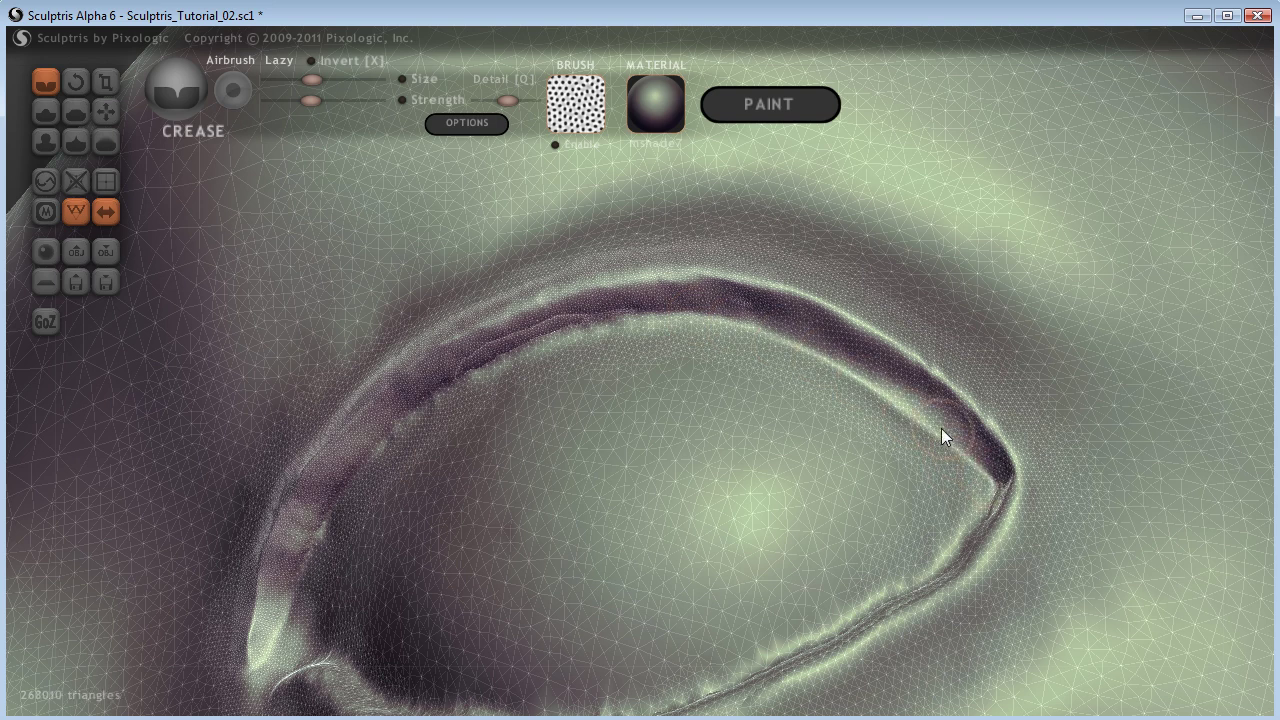
scroll(821, 372, down, 10)
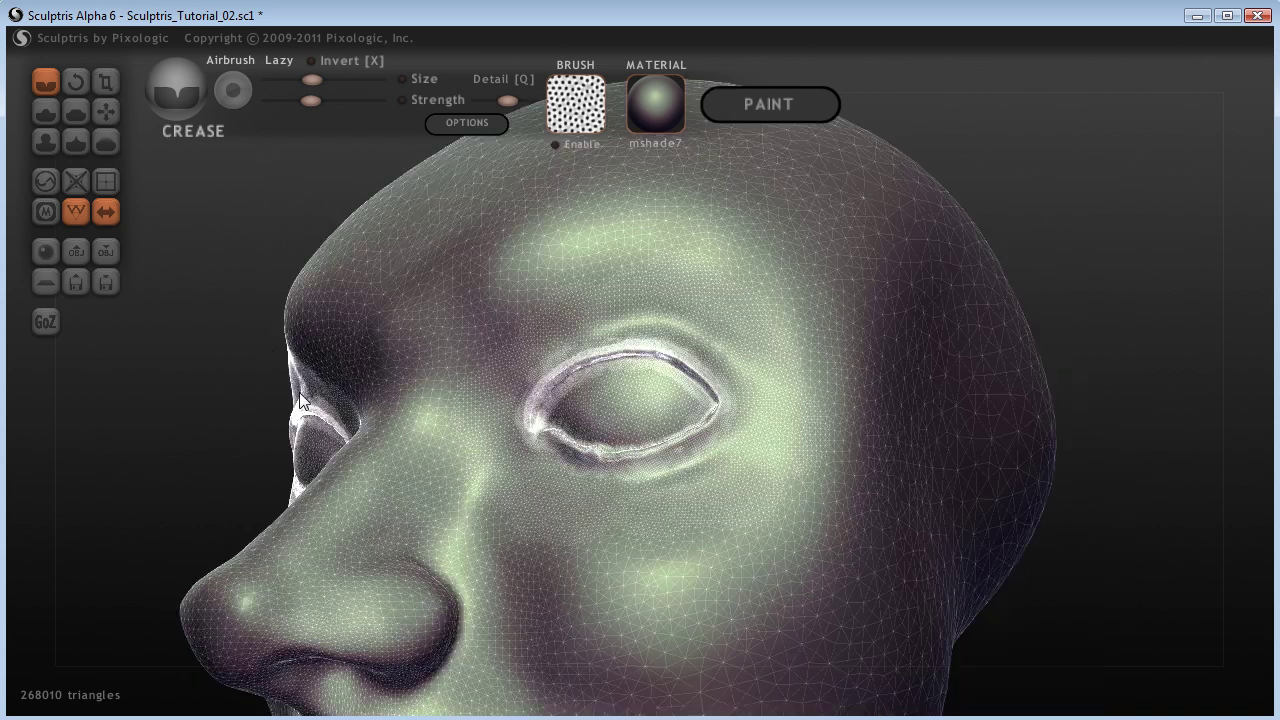
Step: Turn off the wireframe and sharpen the lower lid's edge with Pinch from the outer corner to past its middle
mouse_move(300, 392)
mouse_down()
mouse_move(350, 419)
mouse_move(300, 385)
mouse_up()
key(w)
mouse_move(159, 297)
mouse_down()
mouse_move(93, 456)
mouse_move(223, 480)
mouse_move(38, 455)
mouse_move(126, 451)
mouse_move(57, 417)
mouse_move(70, 424)
mouse_up()
scroll(654, 405, up, 5)
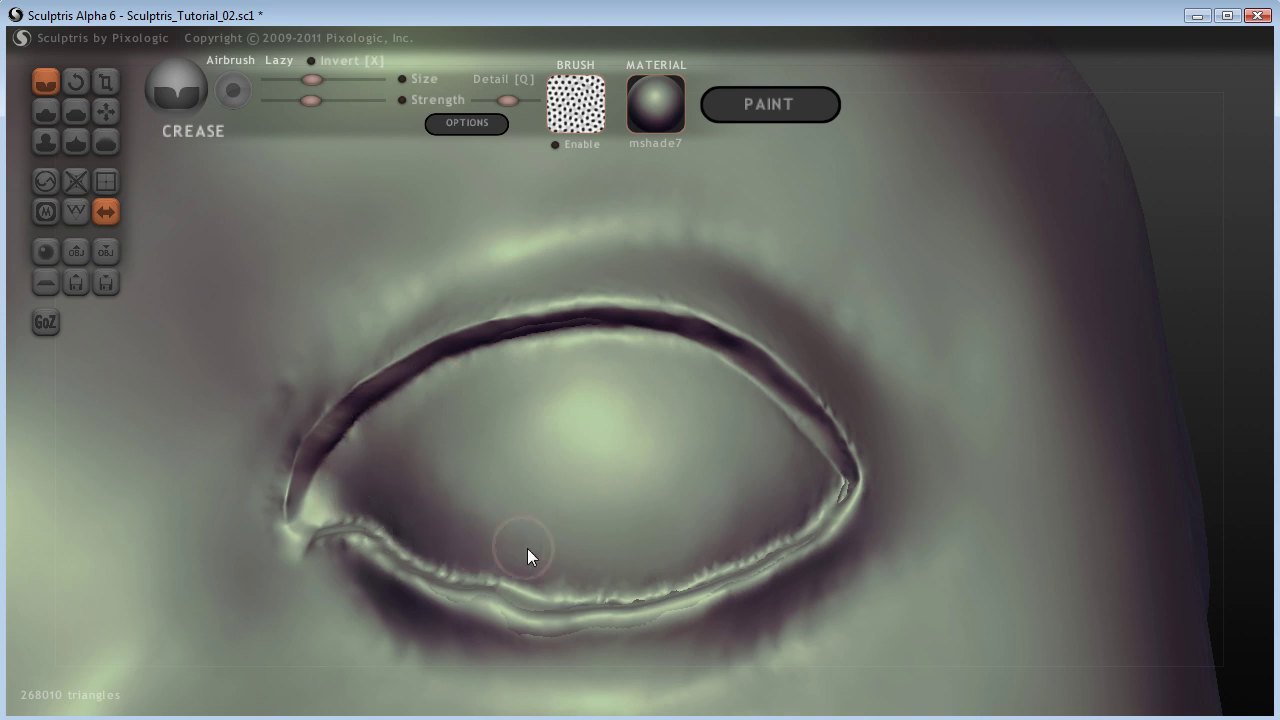
mouse_move(1188, 188)
mouse_down()
mouse_move(1185, 96)
mouse_move(1161, 119)
mouse_move(1198, 161)
mouse_move(1183, 200)
mouse_move(1197, 247)
mouse_up()
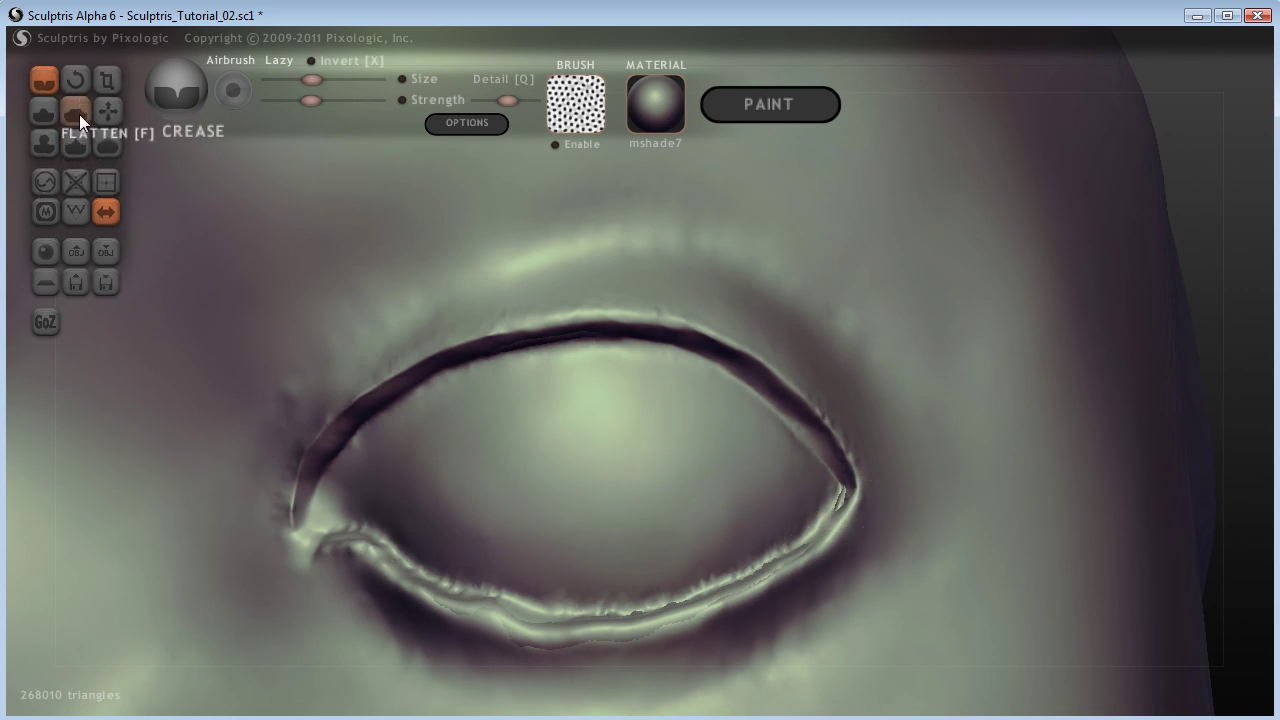
click(76, 141)
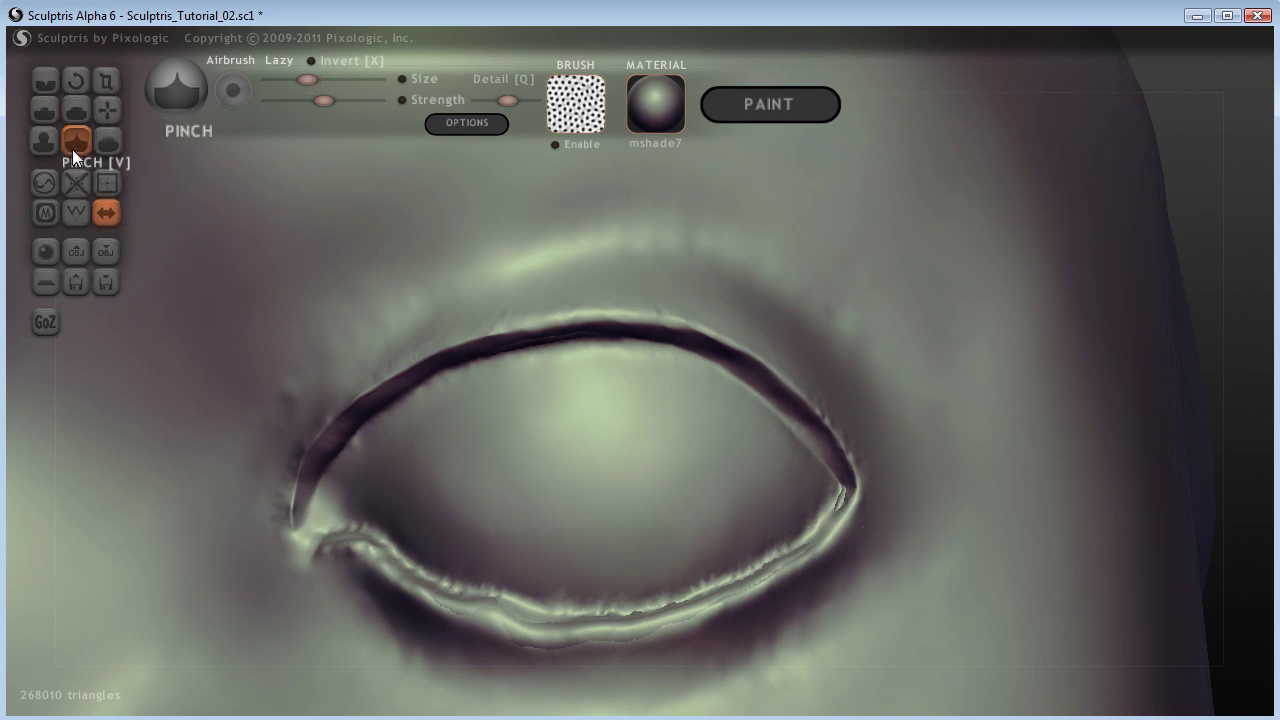
mouse_move(849, 525)
mouse_down()
mouse_move(794, 581)
mouse_move(652, 631)
mouse_move(580, 640)
mouse_move(461, 619)
mouse_move(527, 636)
mouse_up()
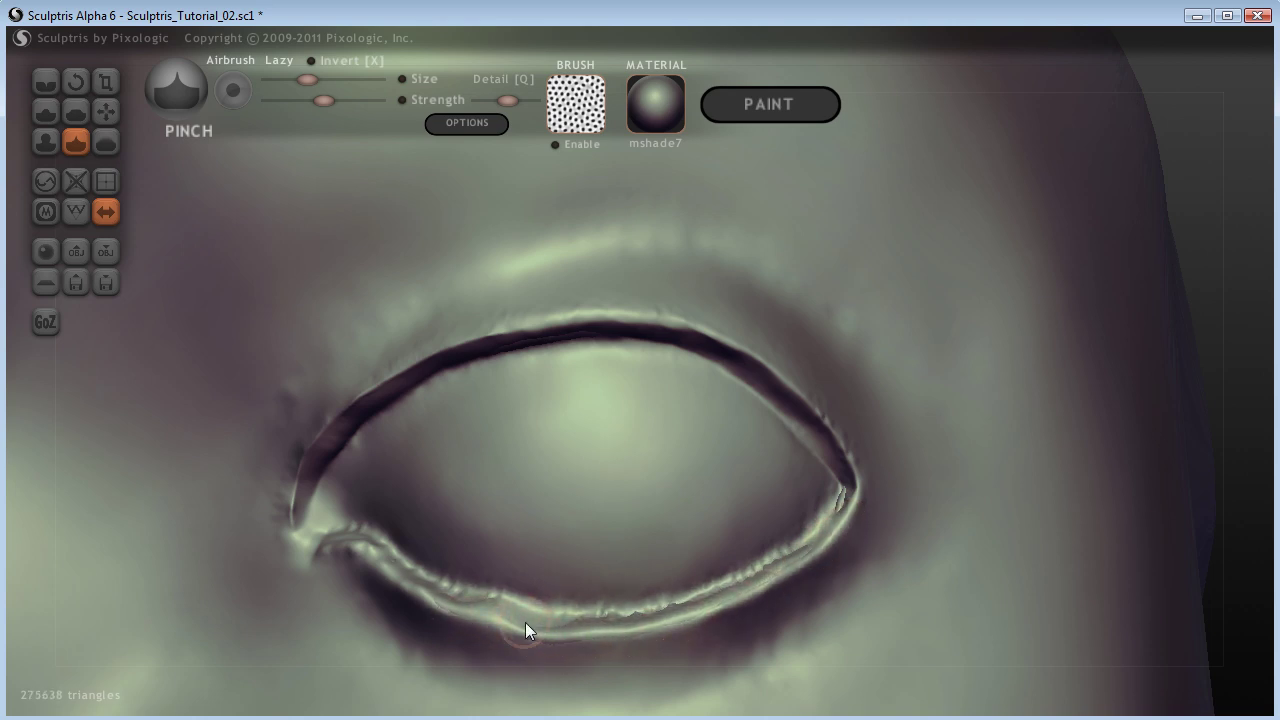
mouse_move(1234, 263)
mouse_down()
mouse_move(1123, 320)
mouse_move(1245, 298)
mouse_up()
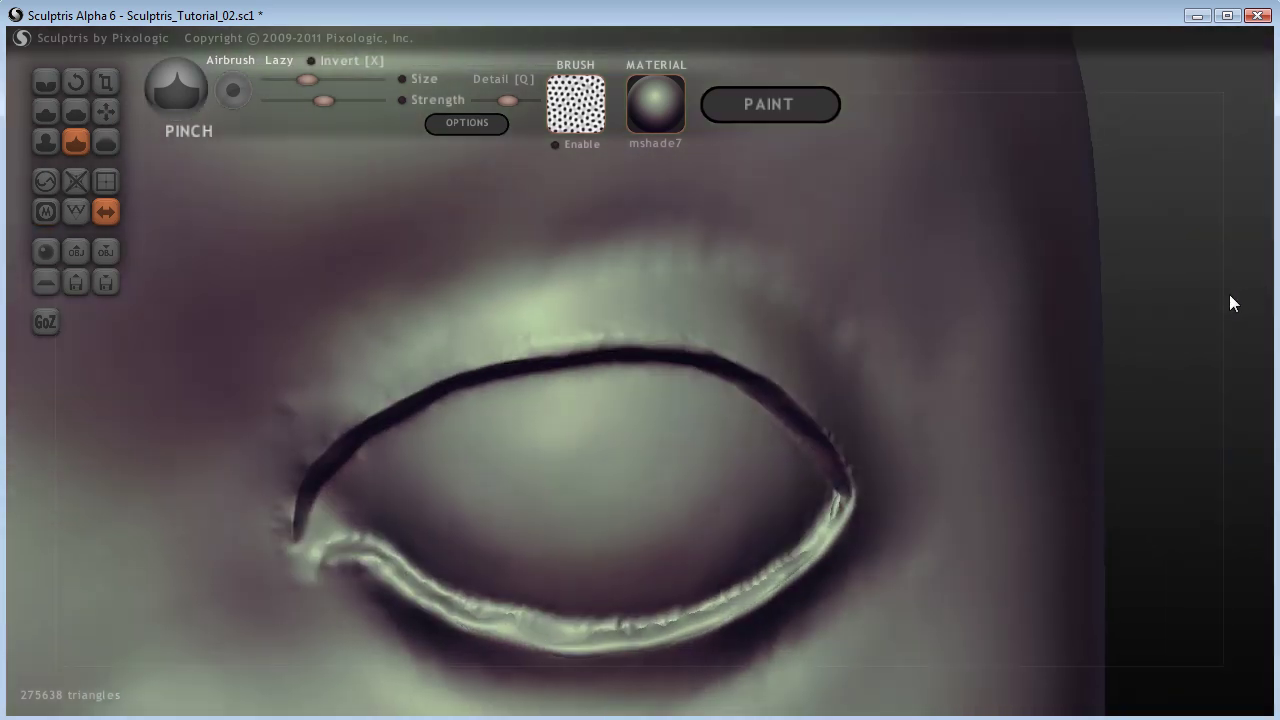
mouse_move(1208, 400)
mouse_down()
mouse_move(1080, 410)
mouse_move(1174, 380)
mouse_move(1197, 340)
mouse_move(1220, 351)
mouse_move(1204, 373)
mouse_up()
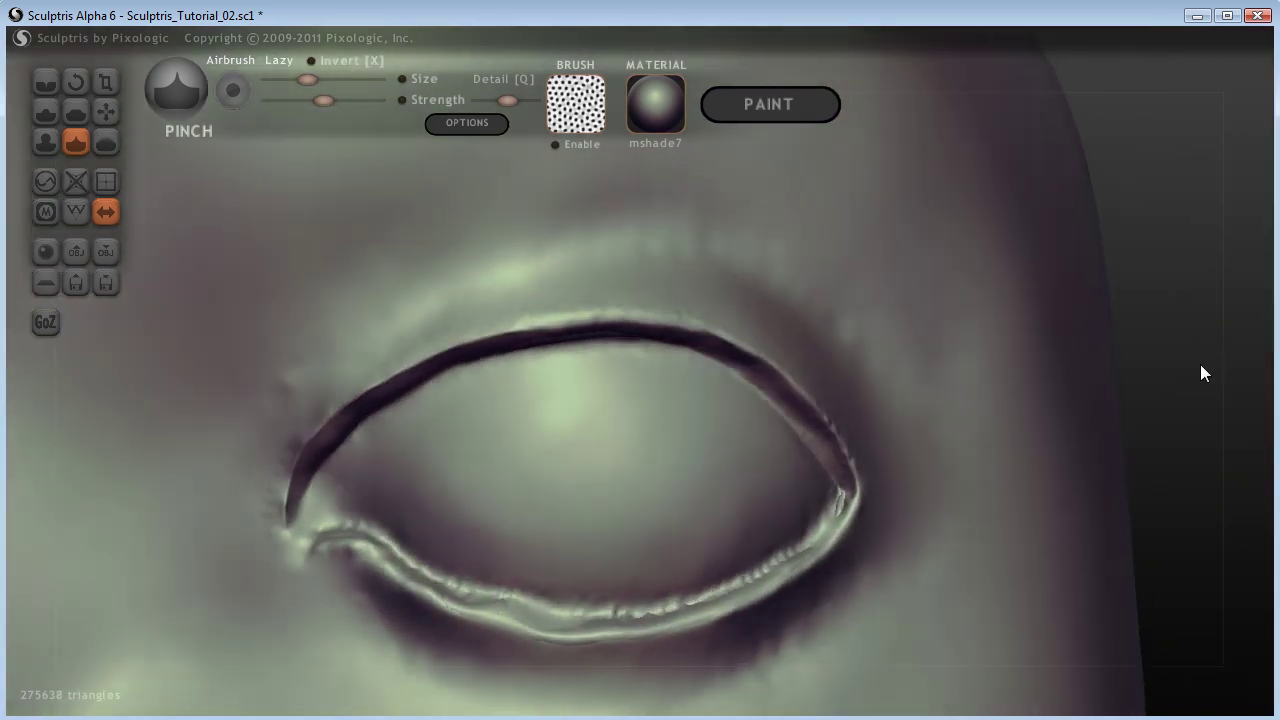
Step: Inspect the eyeballs from inside the head with the Mask brush active
scroll(1201, 366, down, 3)
drag(1146, 413, 617, 472)
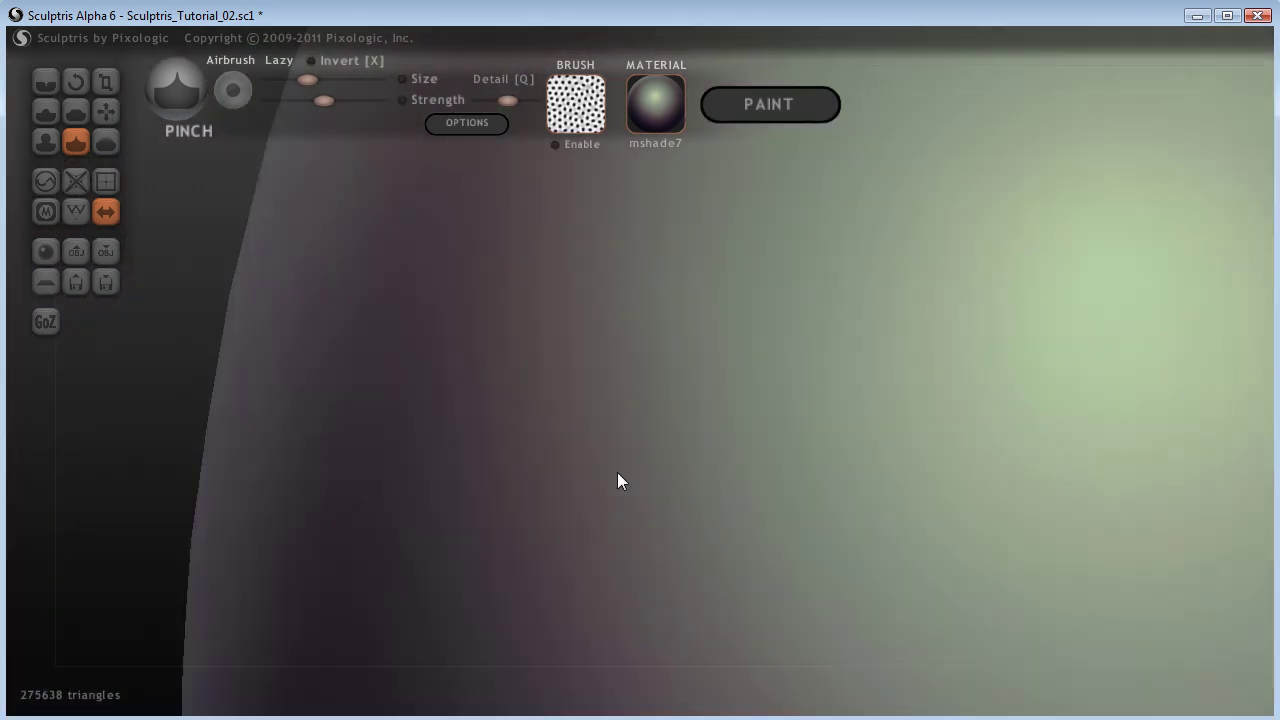
drag(169, 501, 102, 187)
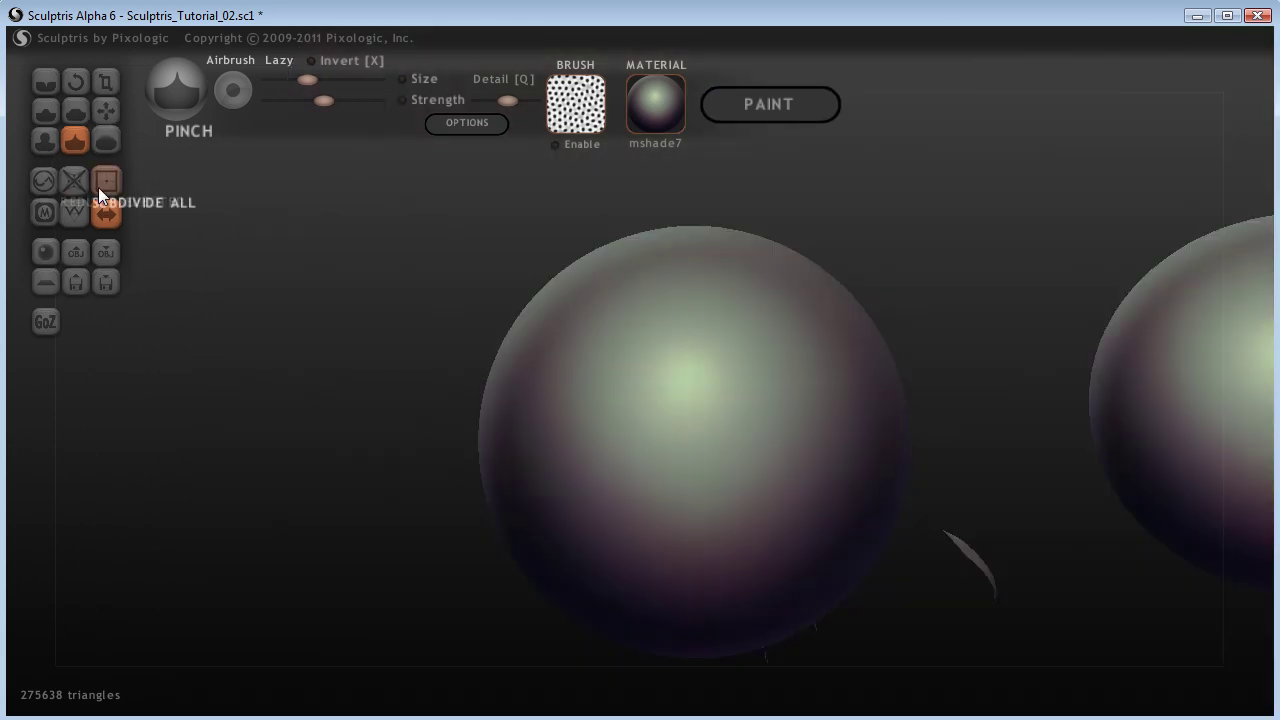
click(44, 212)
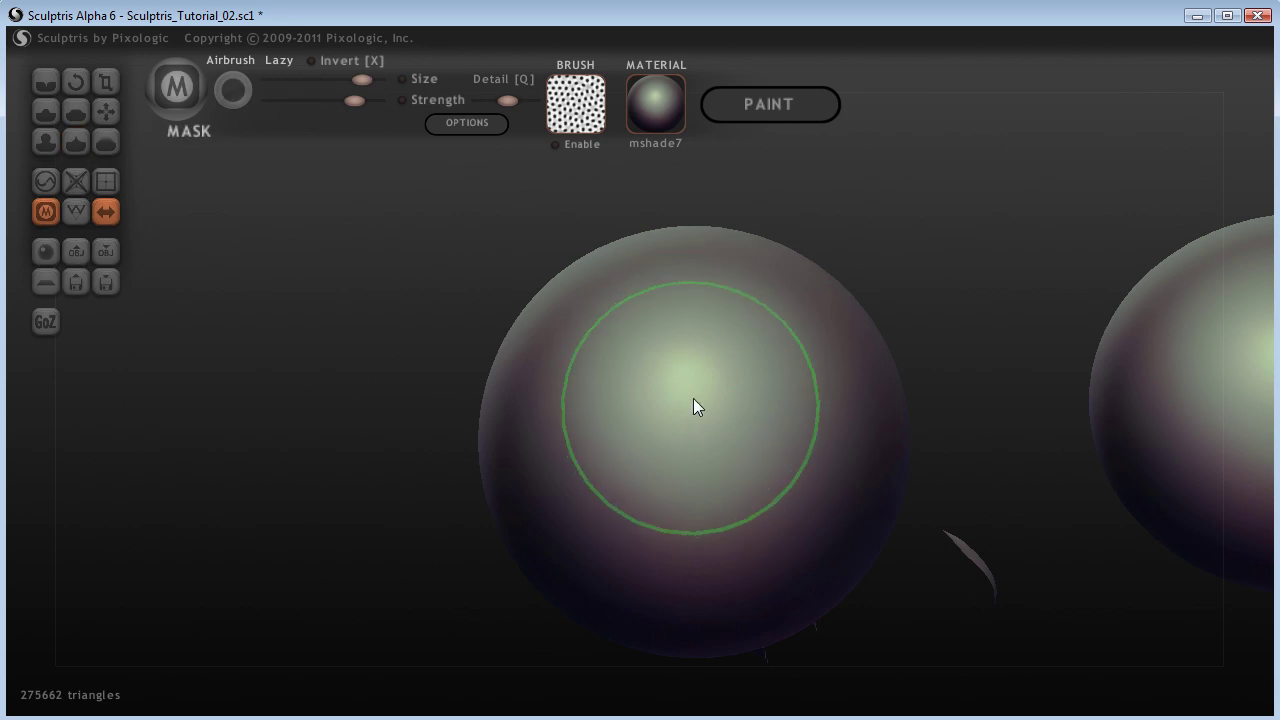
drag(359, 363, 738, 286)
scroll(734, 452, down, 5)
right_drag(674, 470, 380, 417)
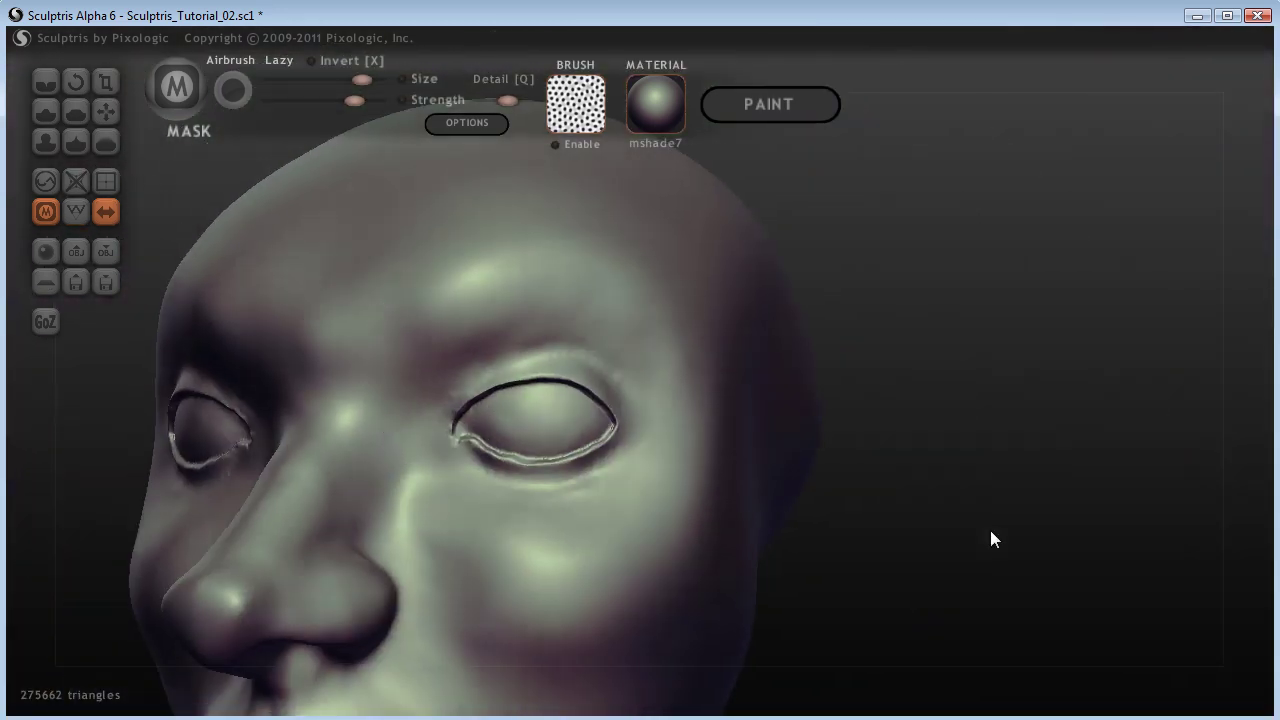
Step: Examine the eyelids up close and on the whole face from several angles
right_drag(1015, 552, 1106, 456)
scroll(1106, 447, up, 5)
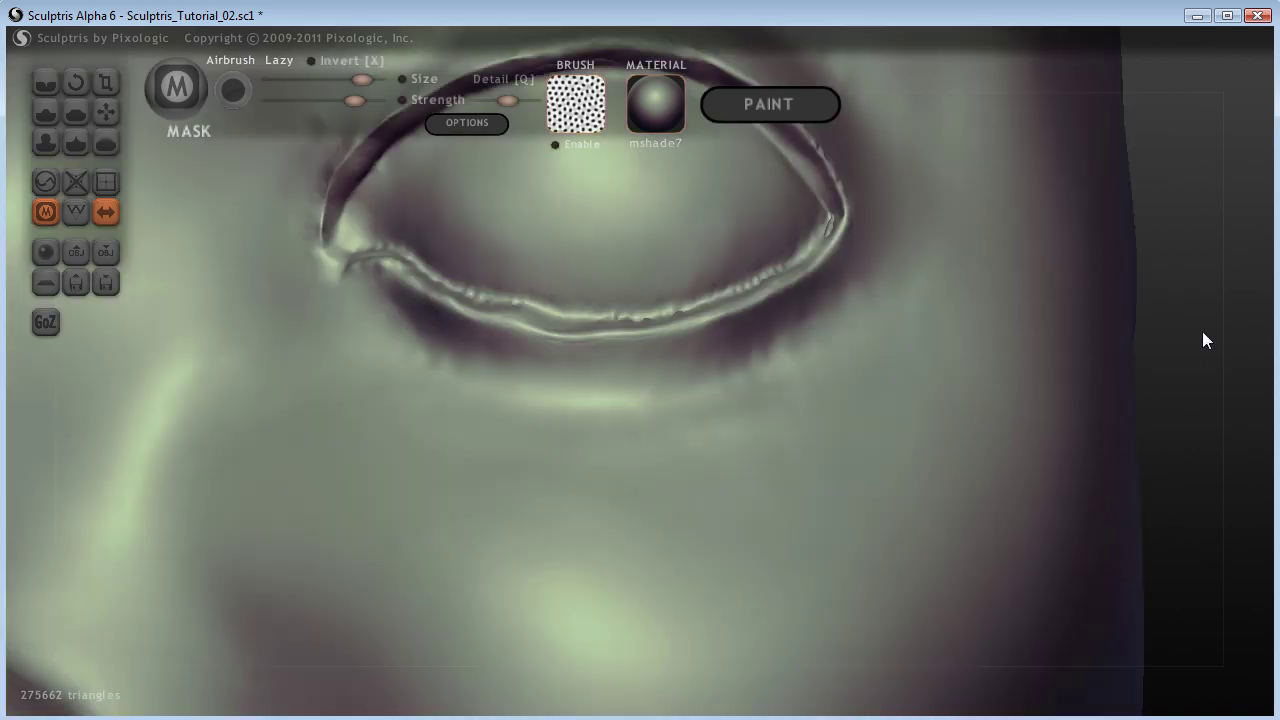
right_drag(1202, 331, 1197, 263)
right_drag(1214, 323, 1123, 506)
scroll(1121, 506, down, 5)
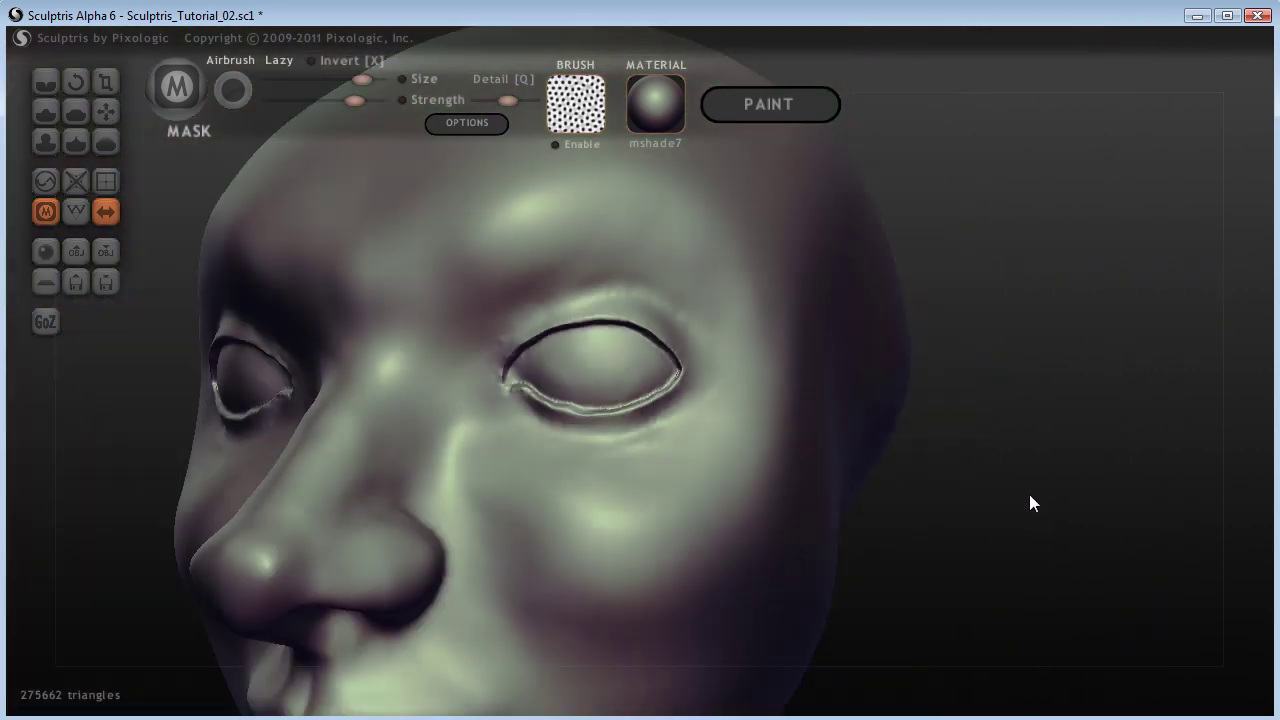
mouse_move(1008, 514)
right_down()
mouse_move(877, 531)
mouse_move(1083, 510)
mouse_move(1017, 501)
right_up()
scroll(1016, 510, up, 5)
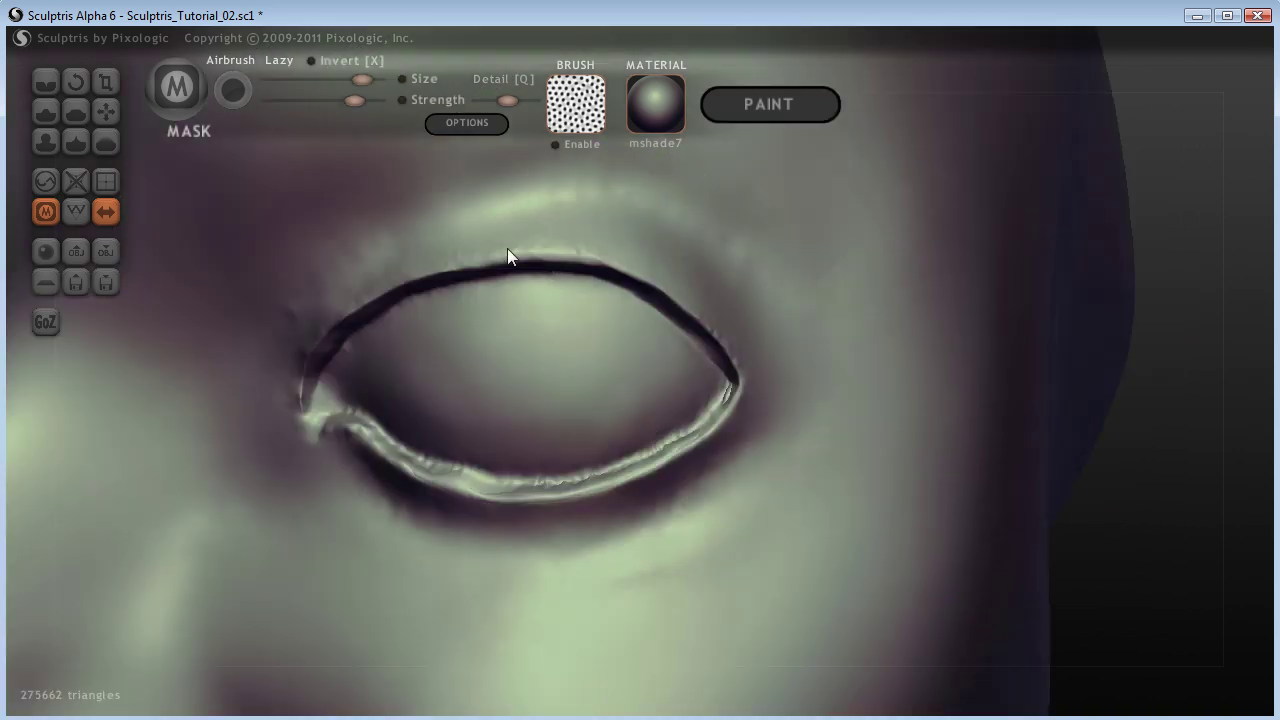
Step: Switch to Grab and smooth the inner eye corner and the bumpy rim of the lower lid
click(106, 111)
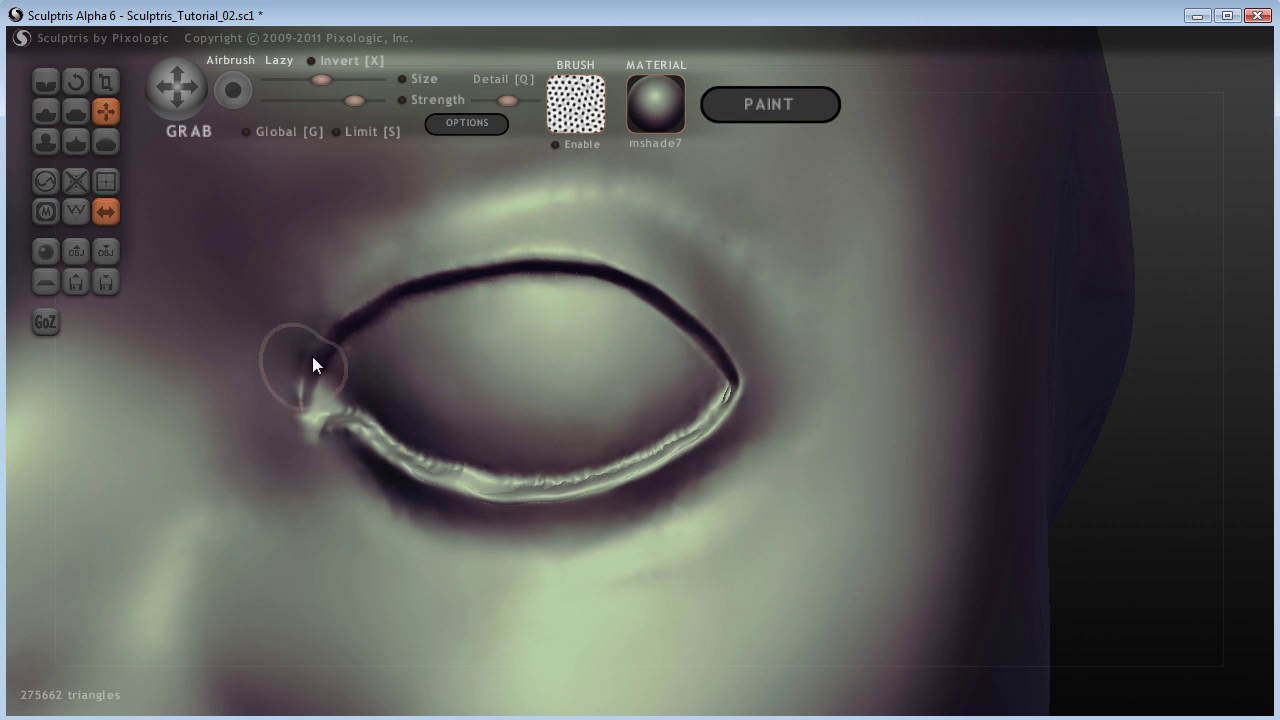
drag(312, 365, 286, 406)
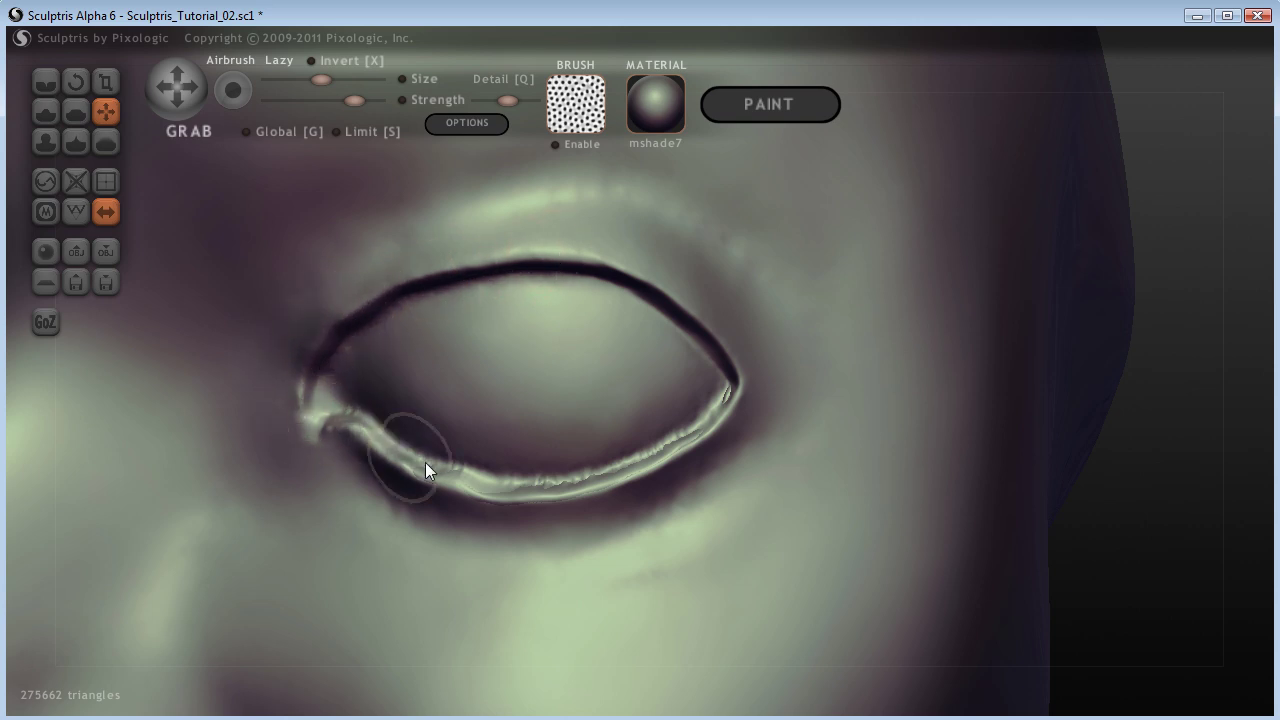
mouse_move(453, 471)
shift+mouse_down()
mouse_move(638, 476)
mouse_move(723, 428)
mouse_move(735, 394)
mouse_move(646, 480)
mouse_move(529, 517)
mouse_move(374, 480)
mouse_move(348, 455)
mouse_move(464, 484)
mouse_move(329, 419)
shift+mouse_up()
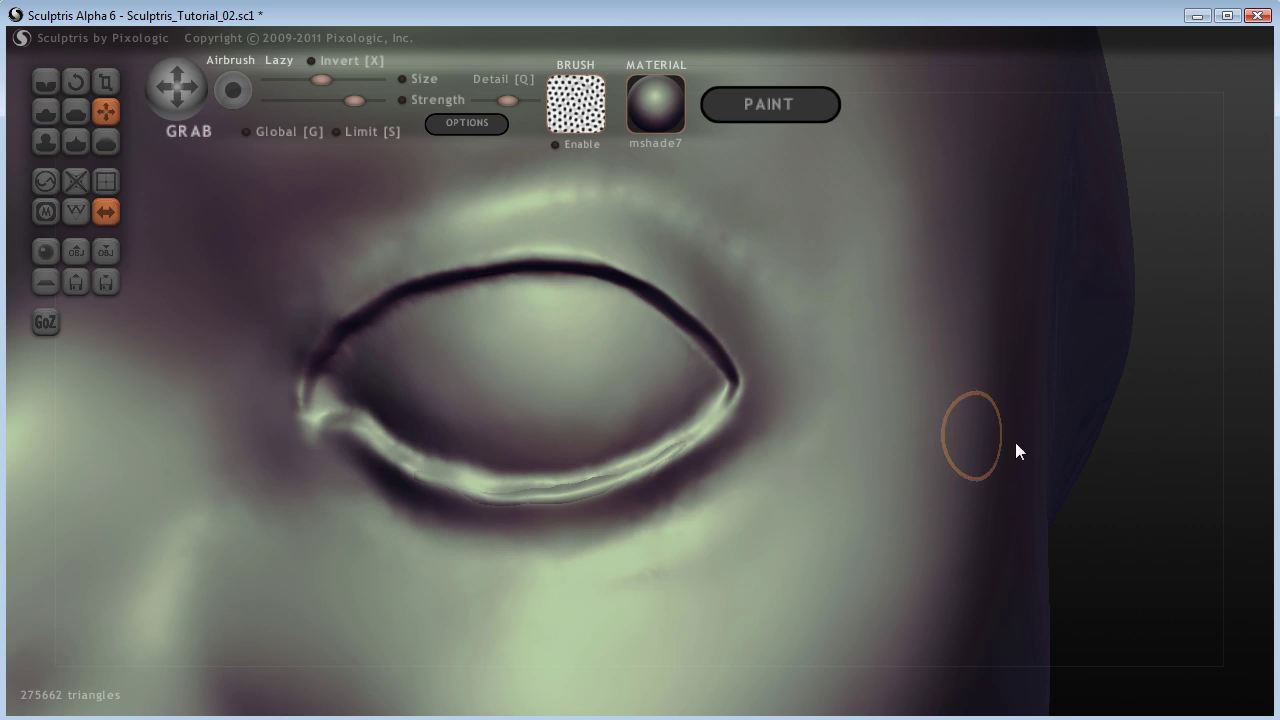
Step: Turn on the wireframe, sharpen the lower lid's rim with Pinch along its length, and build up the inner eye corner with Draw
scroll(1200, 555, up, 3)
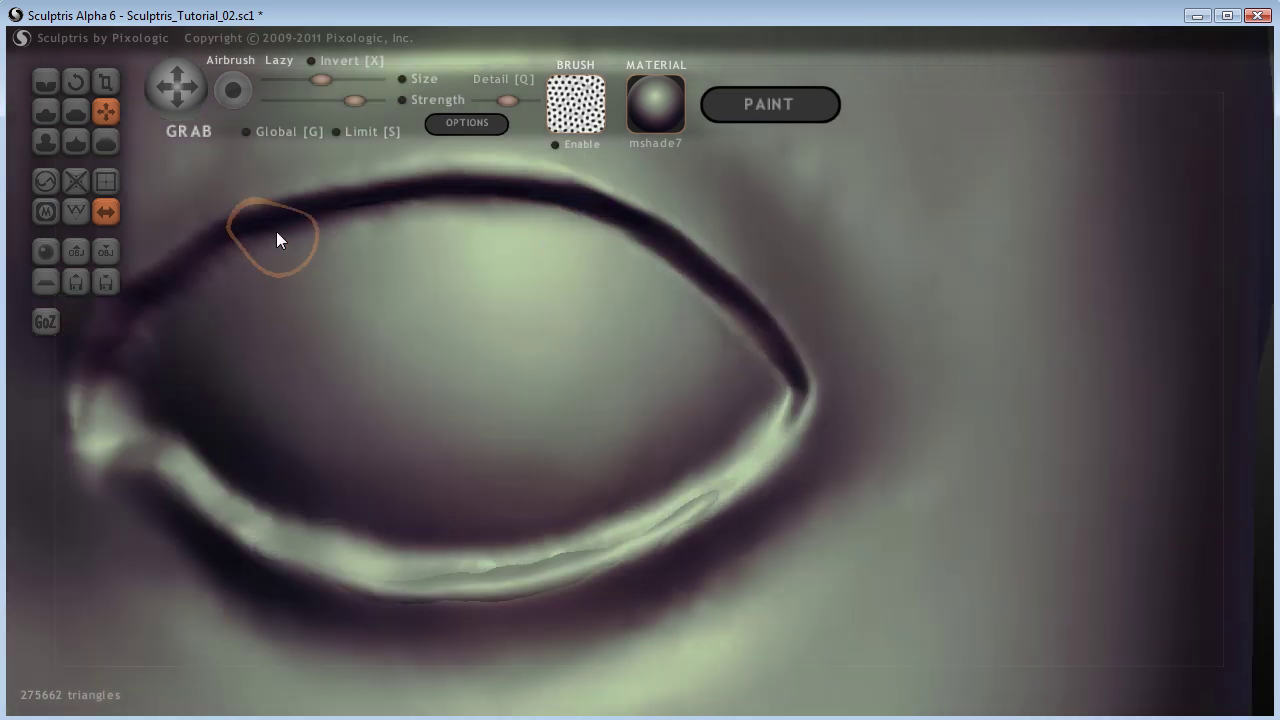
click(75, 211)
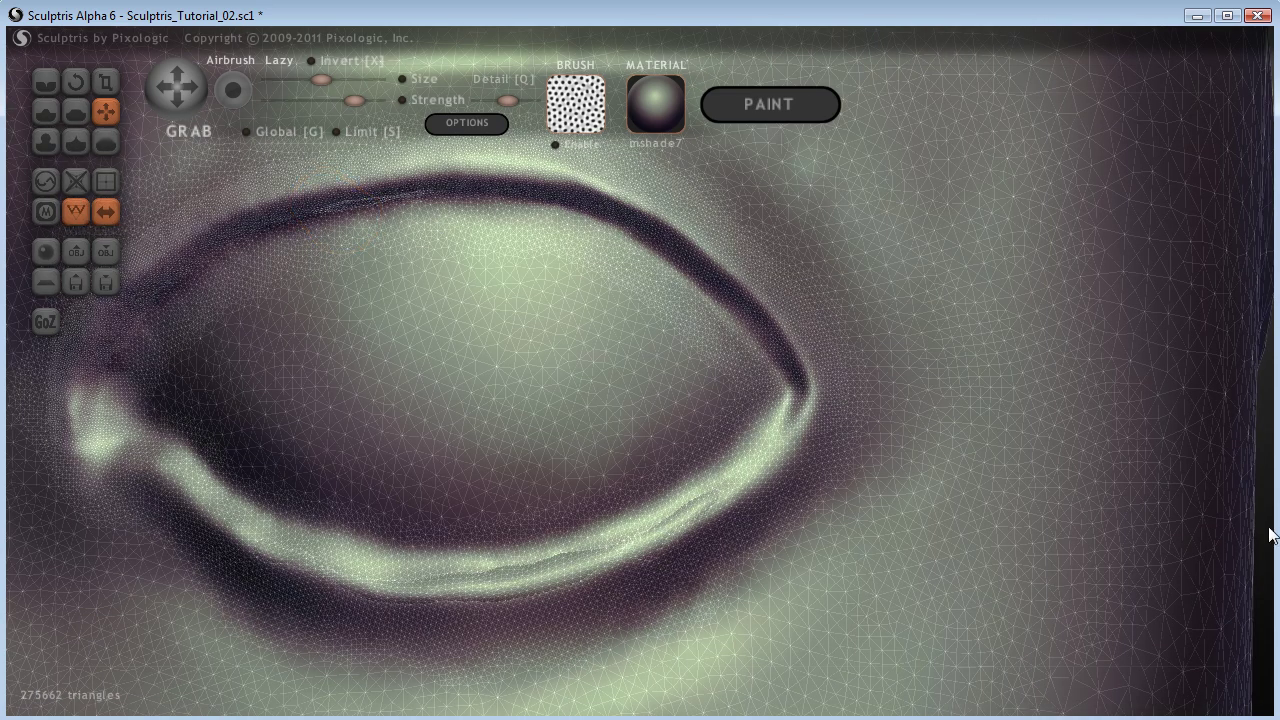
mouse_move(1266, 531)
mouse_down()
mouse_move(1269, 486)
mouse_move(1269, 543)
mouse_move(1273, 467)
mouse_up()
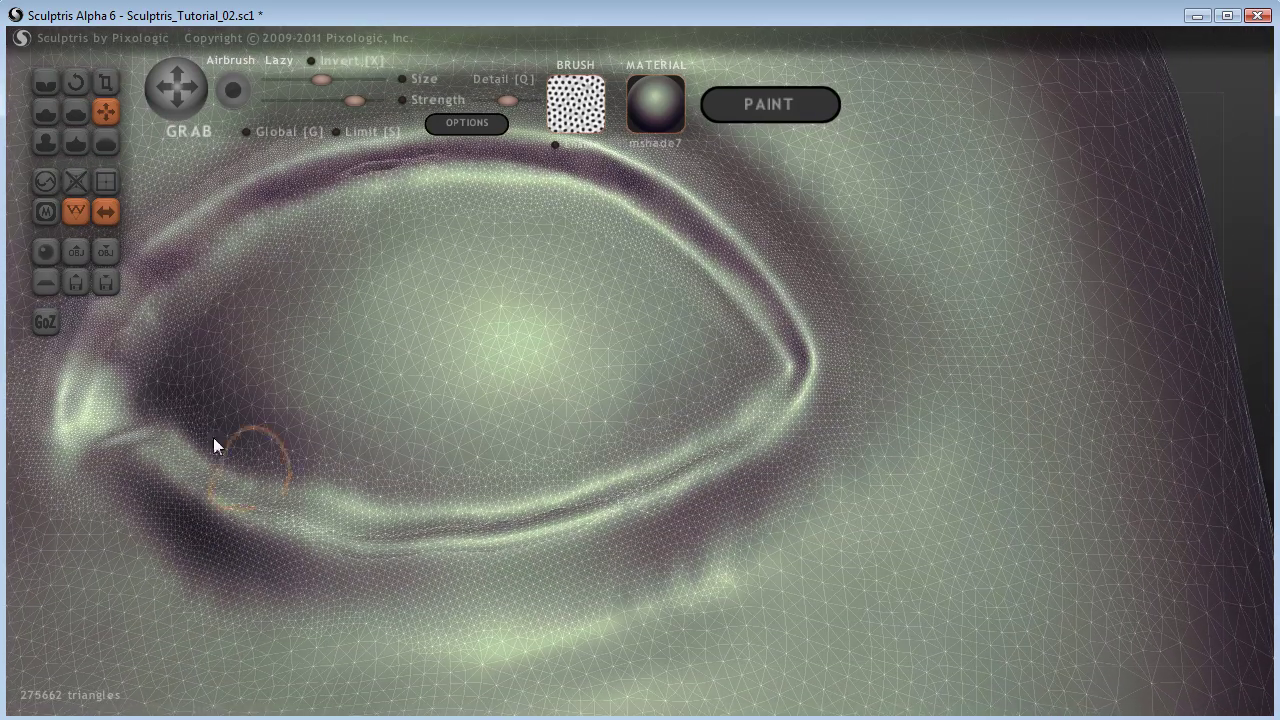
click(75, 144)
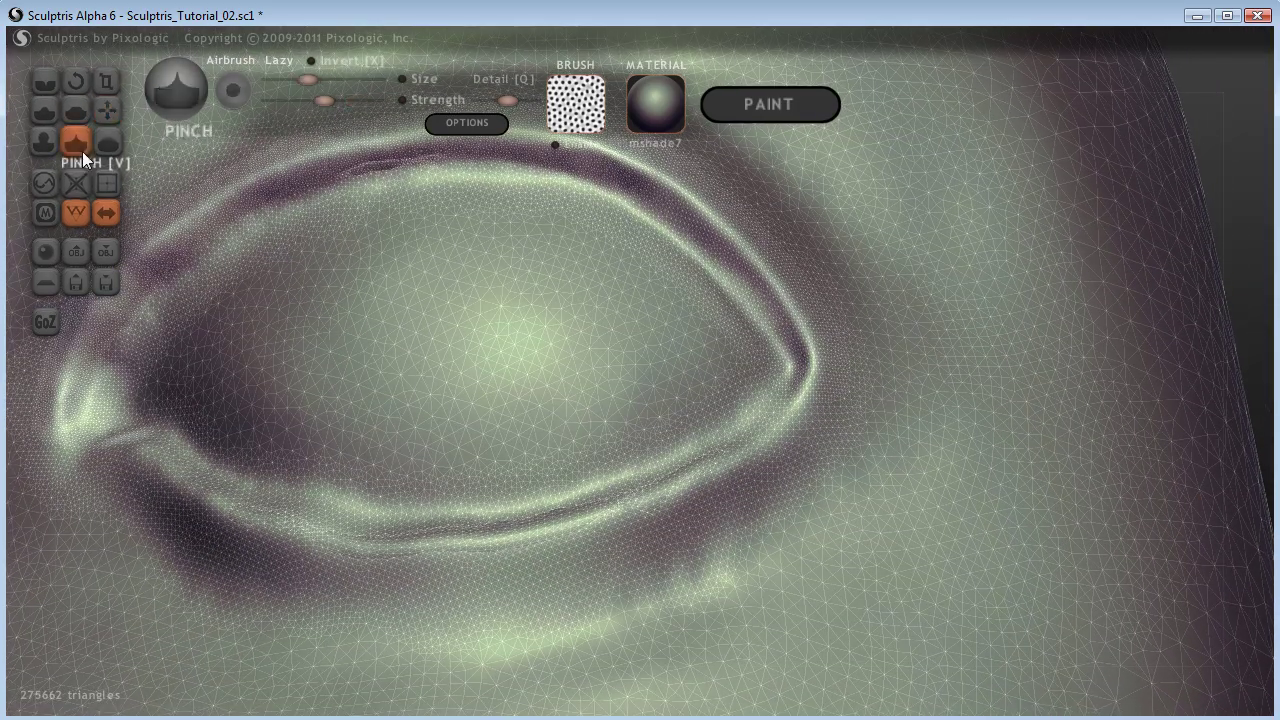
mouse_move(263, 521)
mouse_down()
mouse_move(378, 556)
mouse_move(436, 556)
mouse_move(604, 515)
mouse_move(740, 466)
mouse_move(788, 432)
mouse_move(822, 380)
mouse_up()
mouse_move(589, 507)
mouse_down()
mouse_move(488, 533)
mouse_move(318, 536)
mouse_move(208, 505)
mouse_move(114, 437)
mouse_move(82, 464)
mouse_up()
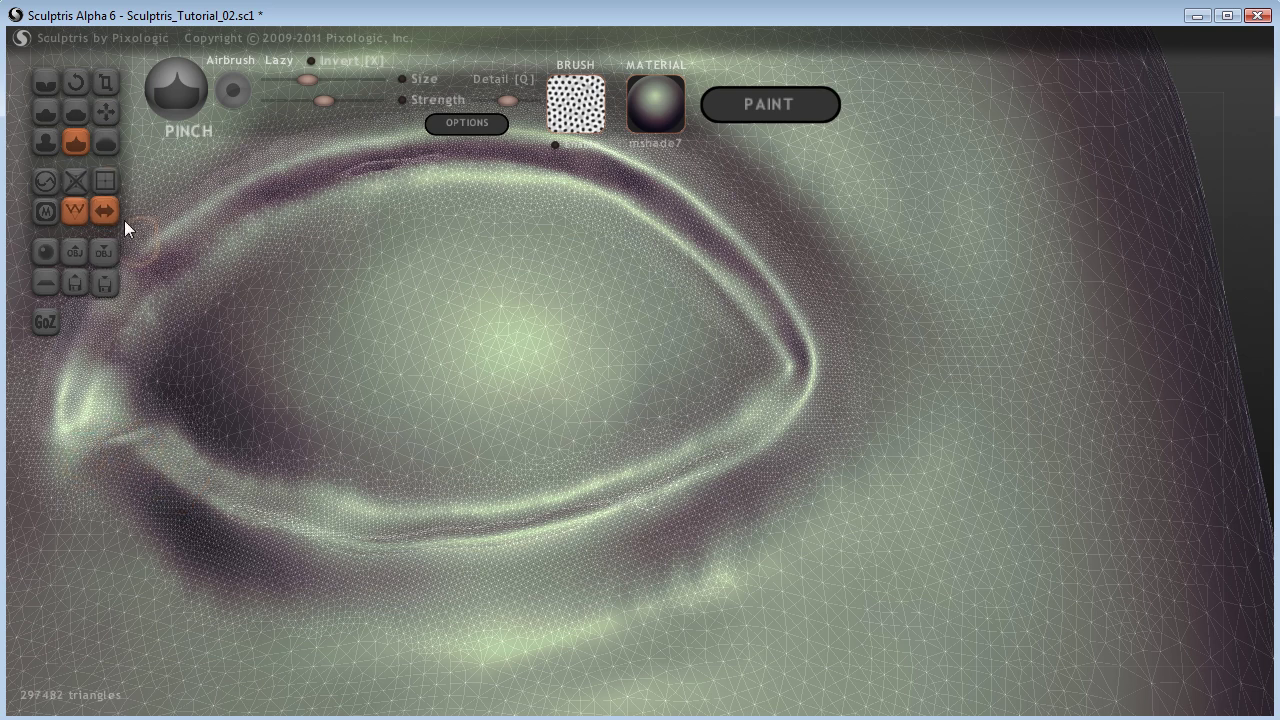
click(41, 115)
mouse_move(72, 448)
mouse_down()
mouse_move(96, 439)
mouse_move(73, 445)
mouse_move(60, 481)
mouse_move(175, 446)
mouse_up()
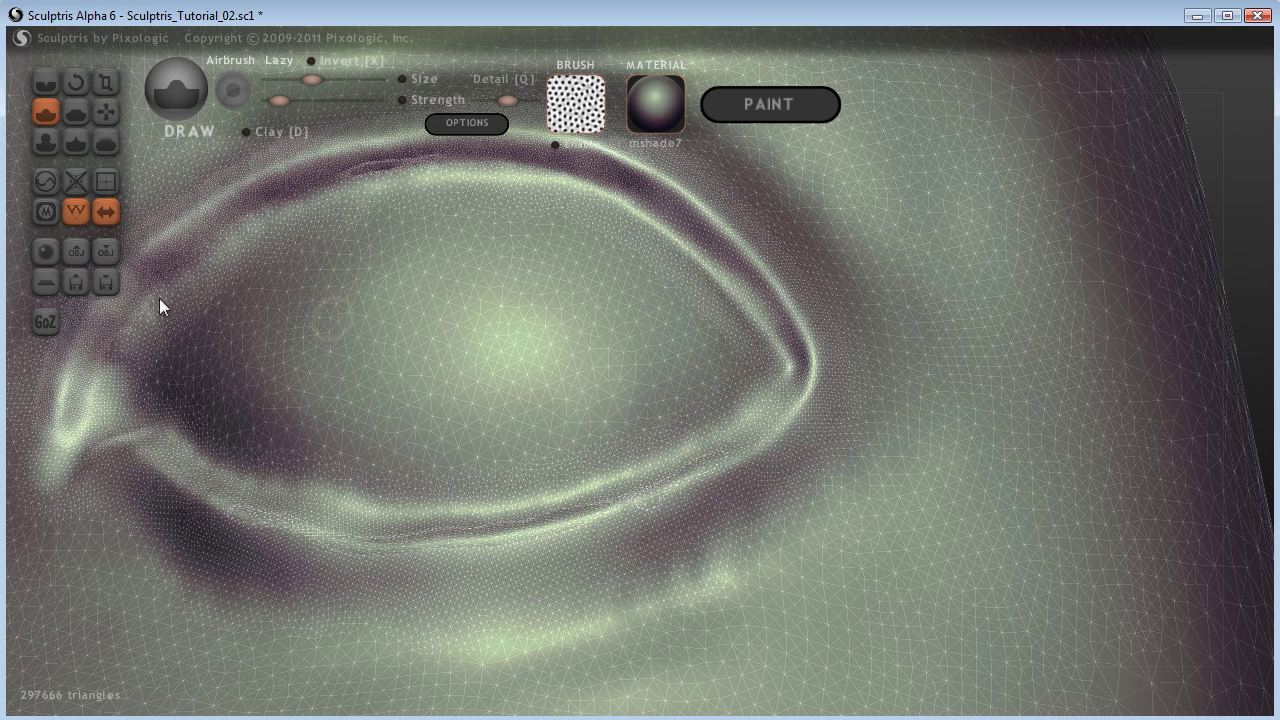
Step: Define the lower lid's inner edge with repeated Crease strokes between the outer and inner eye corners
click(46, 80)
mouse_move(1258, 202)
mouse_down()
mouse_move(1251, 268)
mouse_move(1133, 308)
mouse_up()
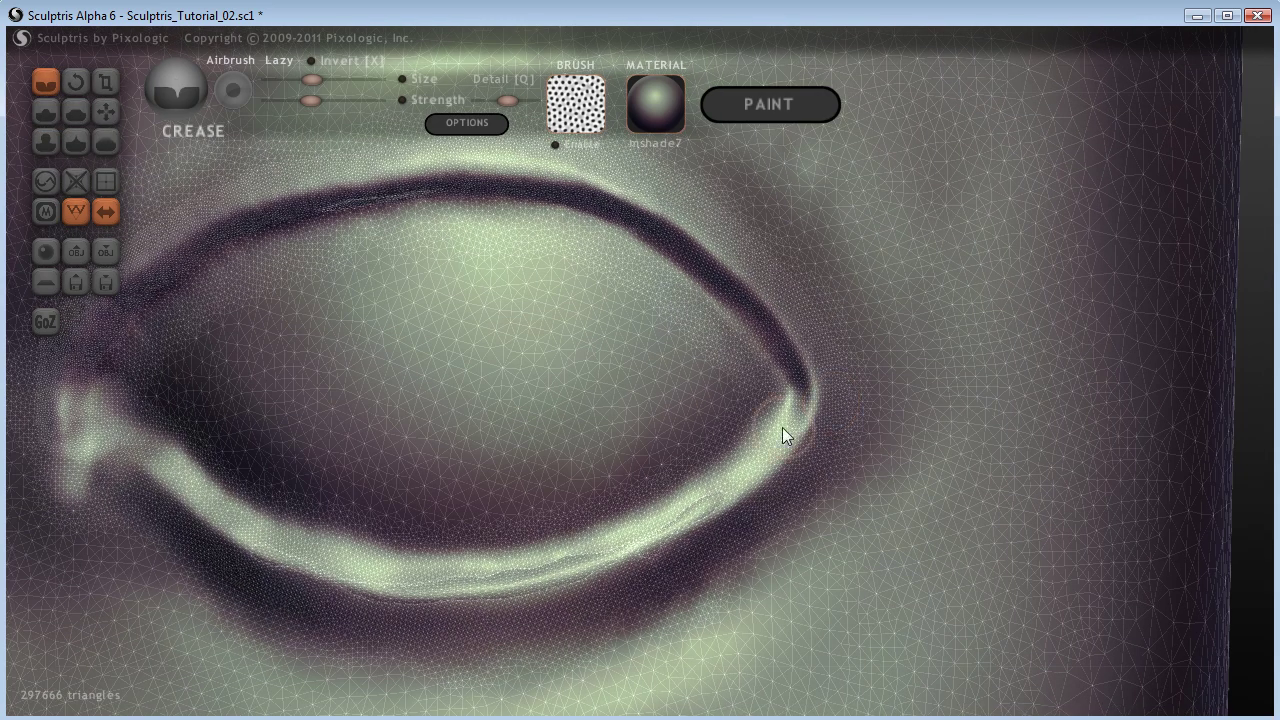
mouse_move(783, 423)
mouse_down()
mouse_move(729, 474)
mouse_move(640, 517)
mouse_move(568, 540)
mouse_move(431, 550)
mouse_move(353, 548)
mouse_move(253, 517)
mouse_move(143, 443)
mouse_up()
mouse_move(314, 539)
mouse_down()
mouse_move(445, 563)
mouse_move(622, 527)
mouse_move(687, 505)
mouse_move(786, 420)
mouse_up()
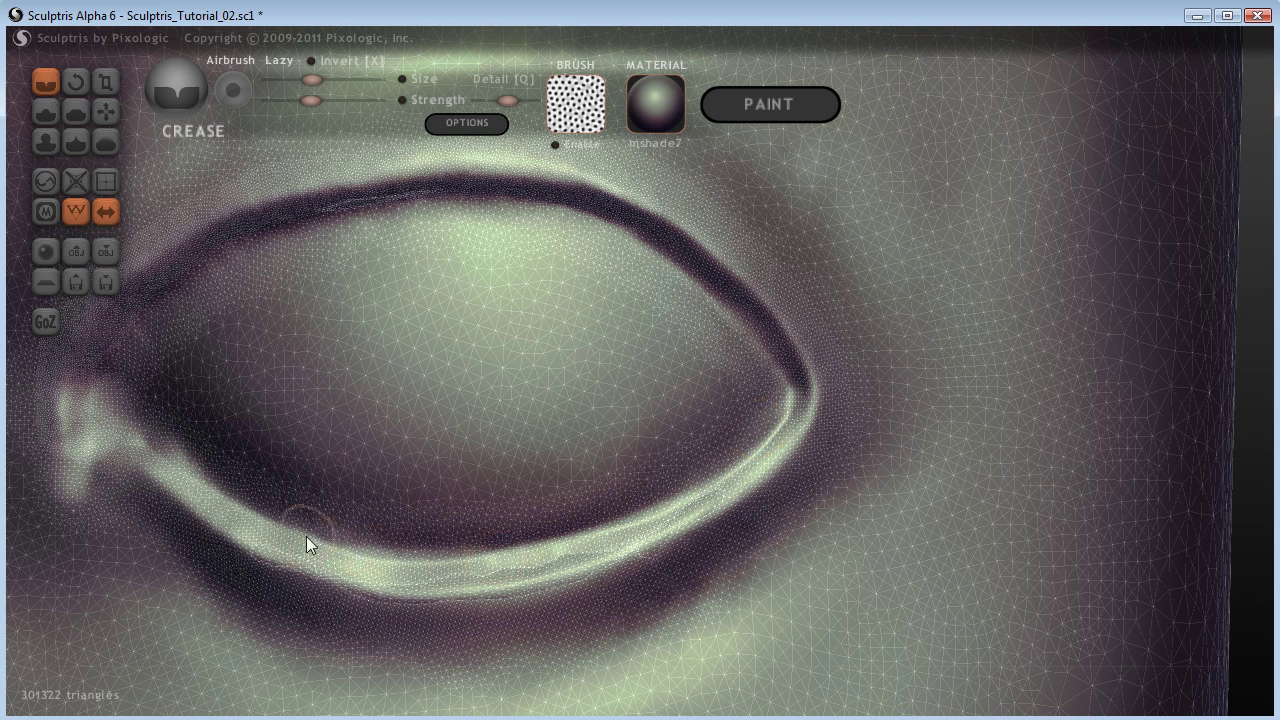
mouse_move(307, 537)
mouse_down()
mouse_move(509, 556)
mouse_move(655, 508)
mouse_move(790, 426)
mouse_up()
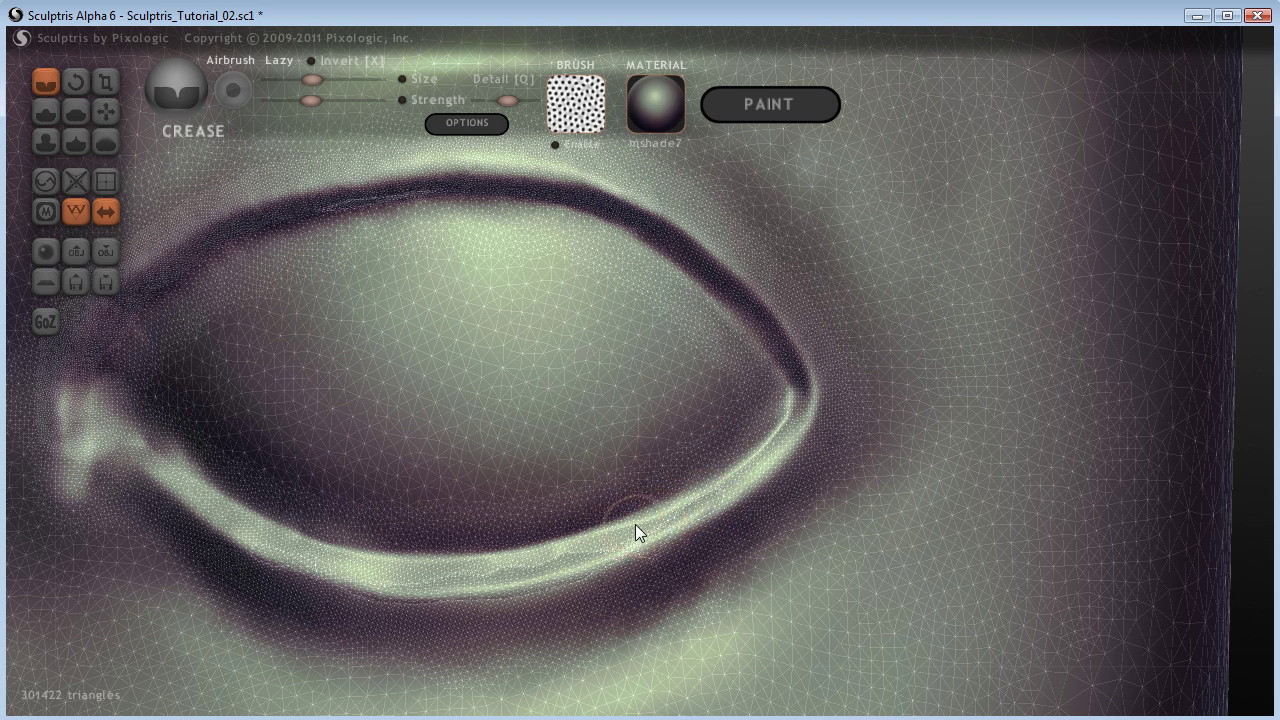
mouse_move(639, 523)
mouse_down()
mouse_move(755, 466)
mouse_move(784, 430)
mouse_up()
mouse_move(647, 523)
mouse_down()
mouse_move(497, 565)
mouse_move(410, 565)
mouse_move(321, 554)
mouse_move(215, 505)
mouse_up()
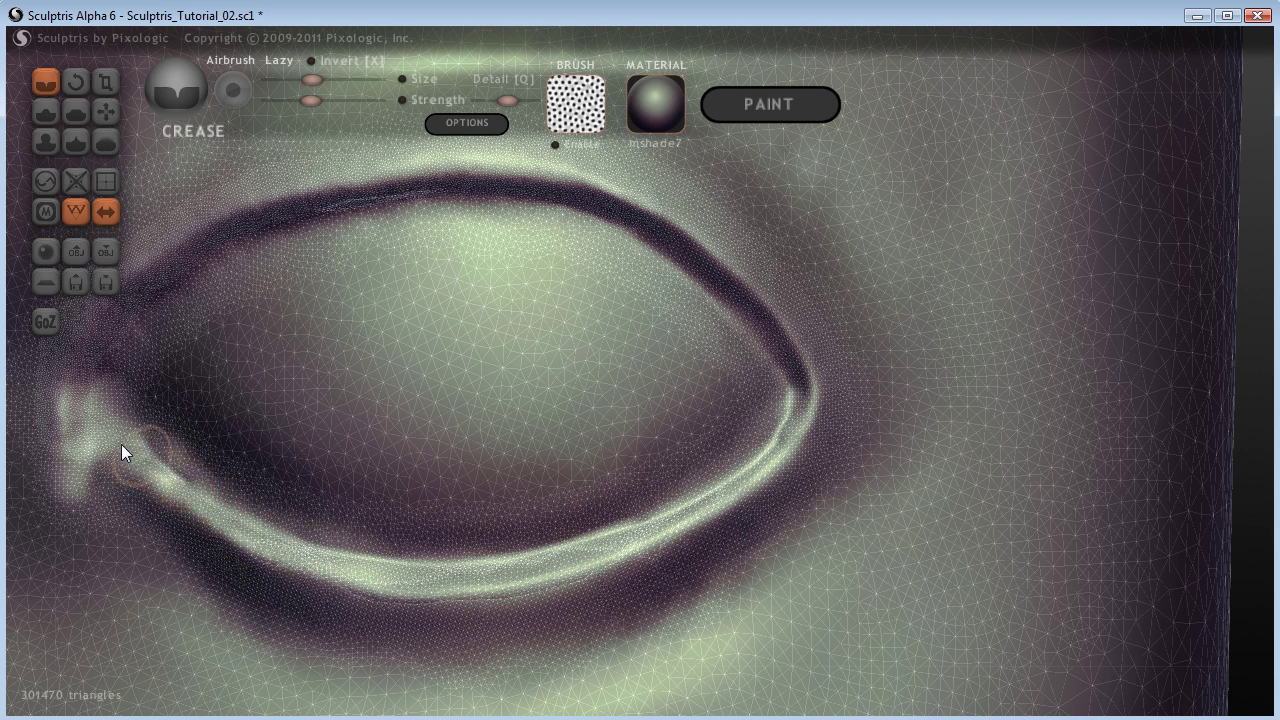
drag(190, 487, 365, 557)
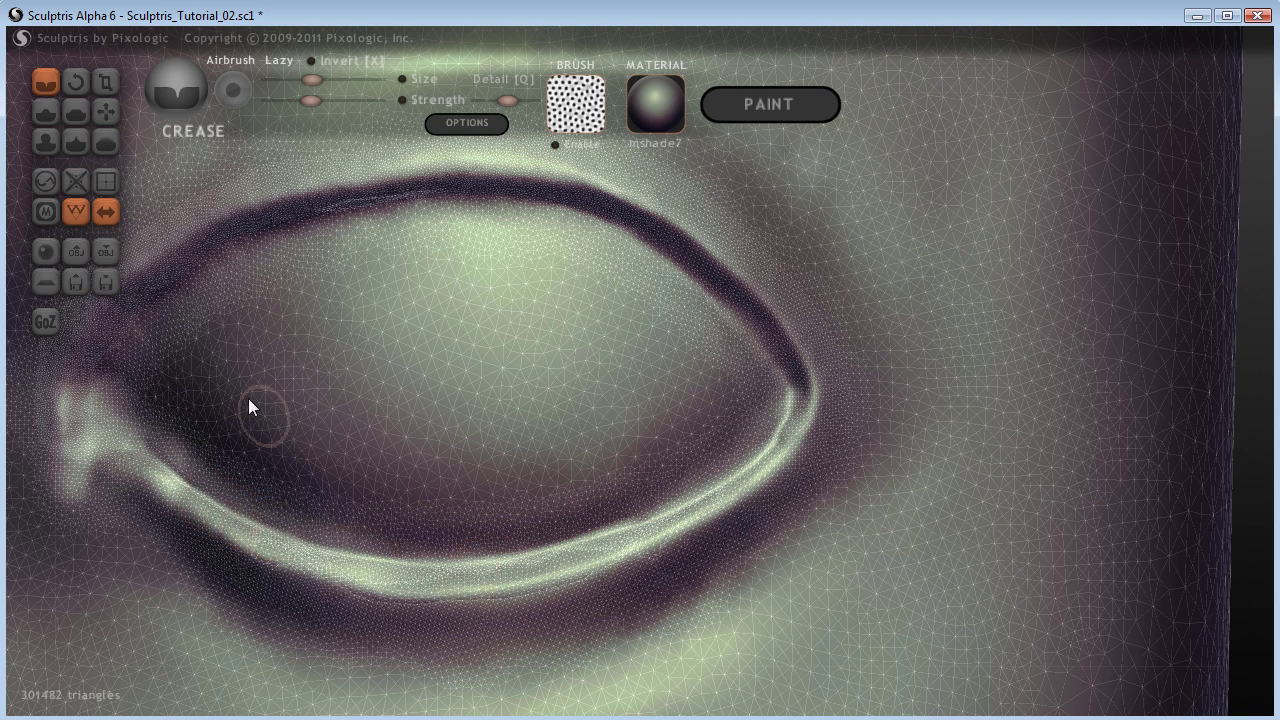
Step: Extend the crease along the upper lid's rim down toward the inner eye corner
mouse_move(239, 248)
mouse_down()
mouse_move(146, 289)
mouse_move(109, 331)
mouse_up()
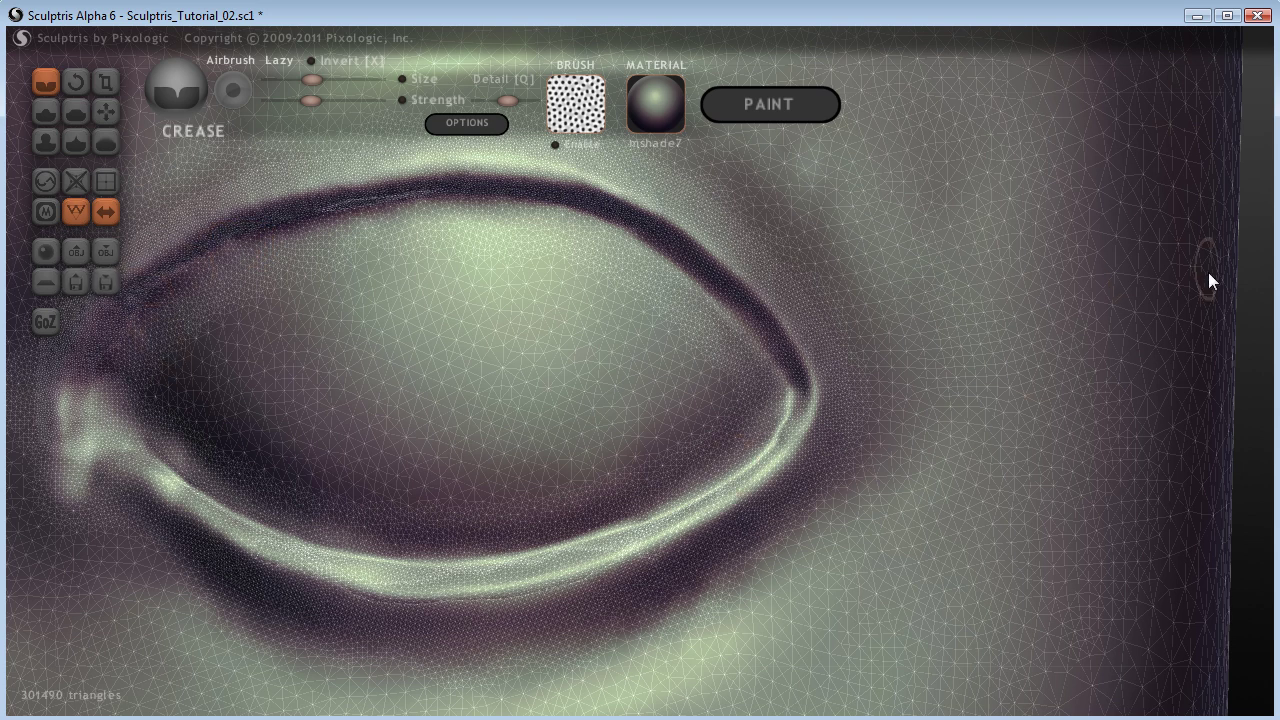
drag(1271, 357, 1266, 277)
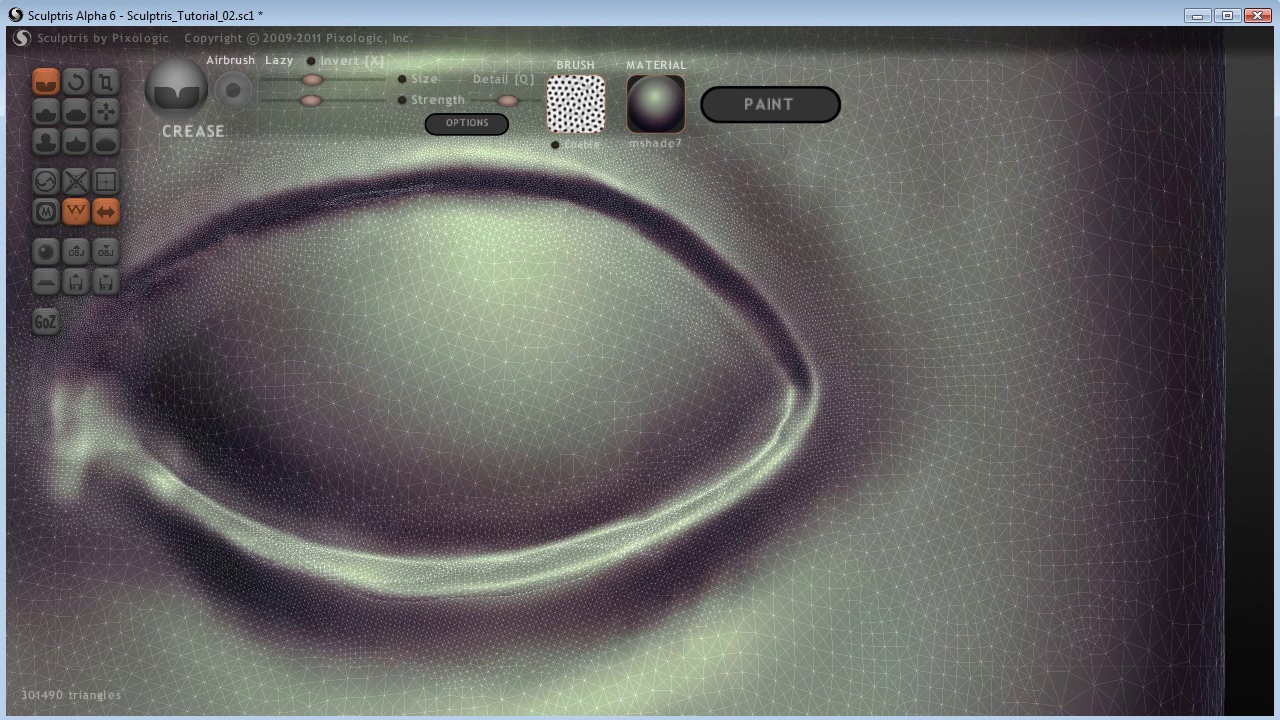
drag(134, 697, 147, 663)
drag(168, 708, 268, 712)
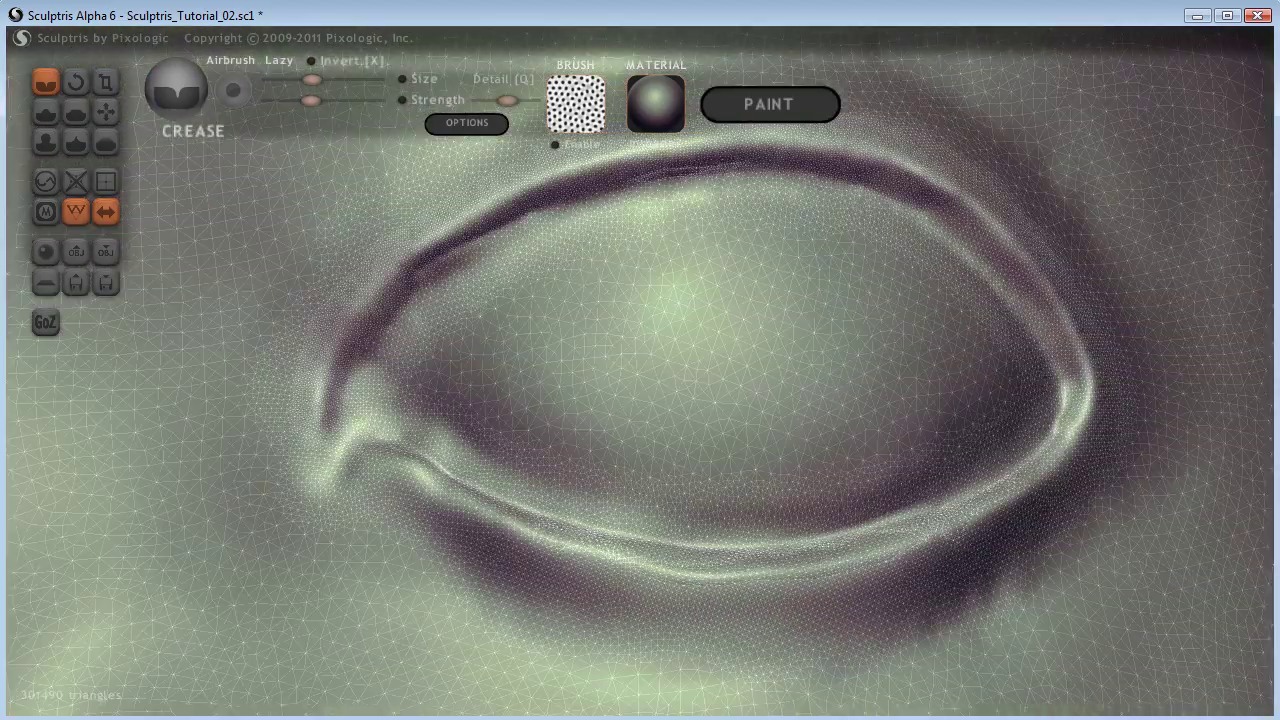
mouse_move(611, 703)
right_down()
mouse_move(534, 677)
mouse_move(515, 610)
right_up()
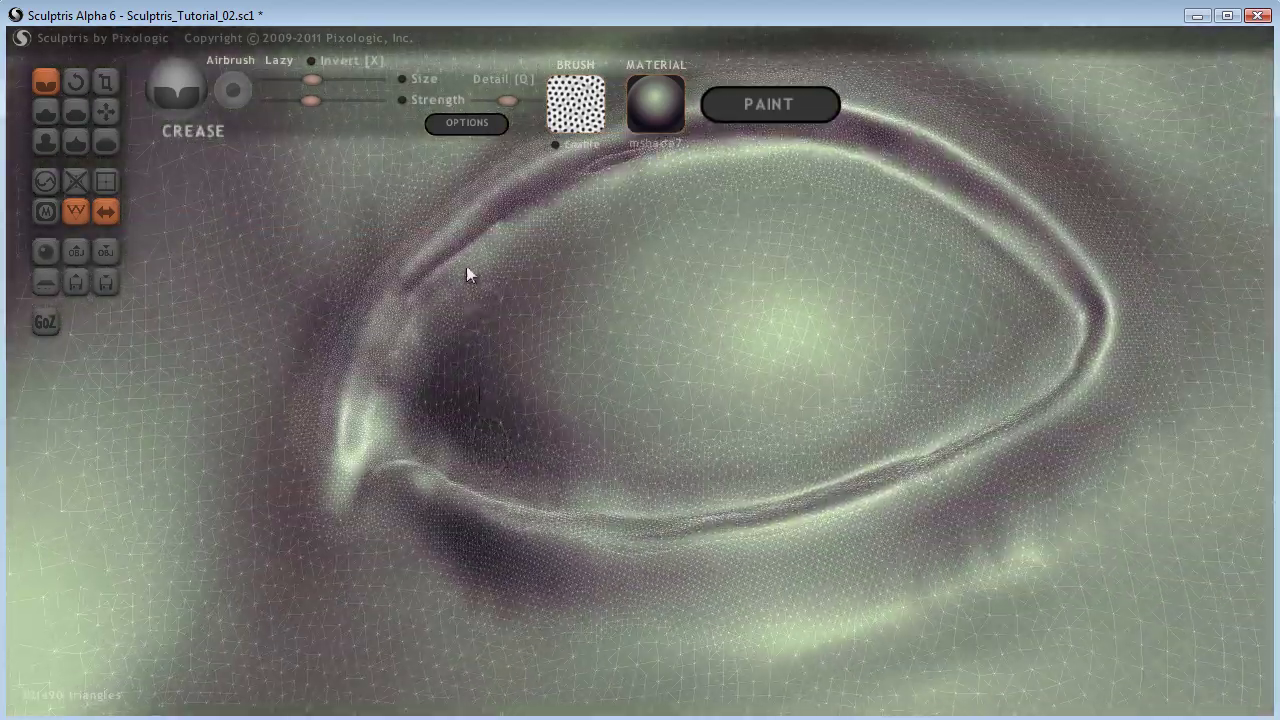
mouse_move(547, 227)
mouse_down()
mouse_move(468, 260)
mouse_move(418, 303)
mouse_move(357, 410)
mouse_up()
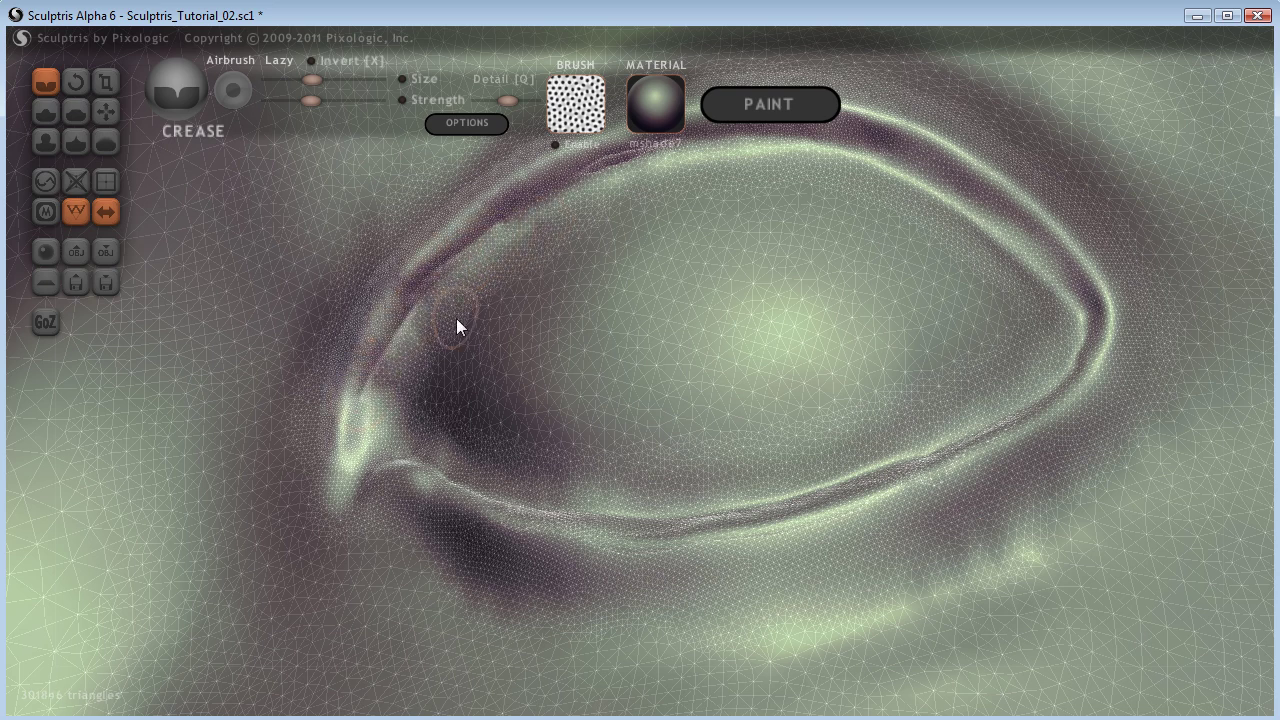
Step: Lower the mesh density around the eye with an enlarged Reduce Brush, sweeping from the lower lid to above the inner corner
scroll(457, 323, down, 10)
right_drag(440, 339, 849, 352)
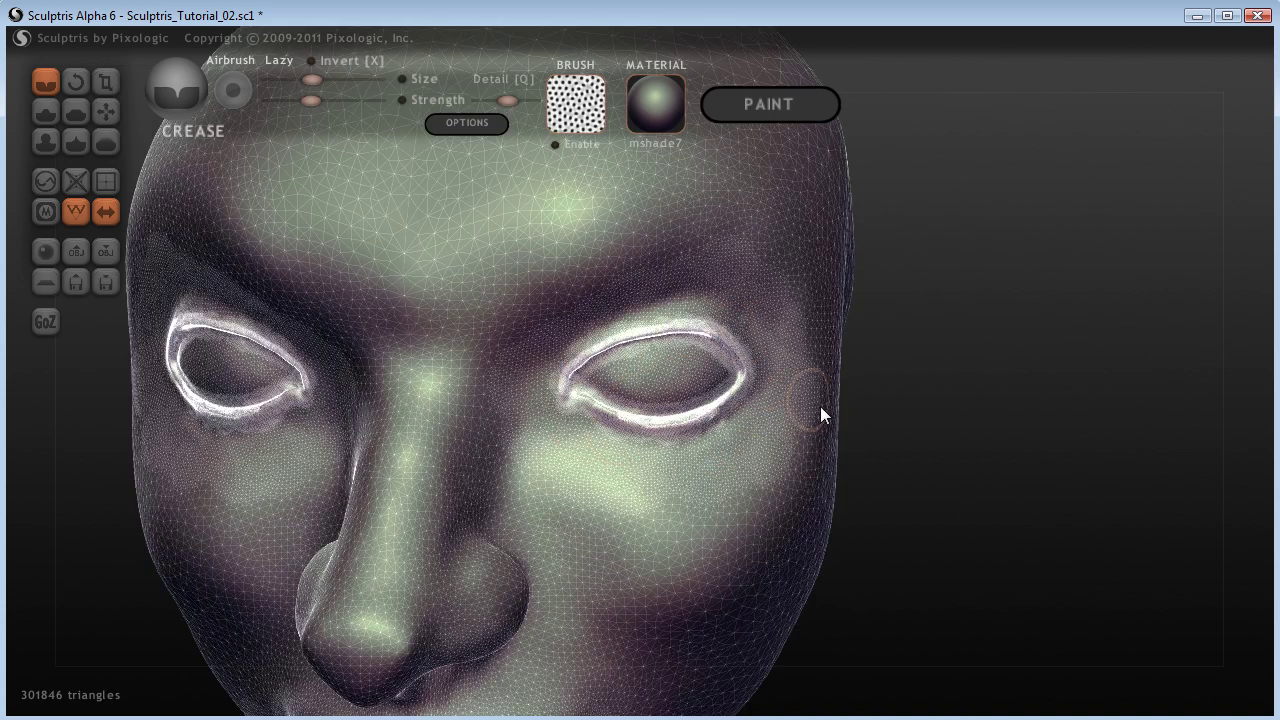
mouse_move(1026, 469)
mouse_down()
mouse_move(1006, 449)
mouse_move(1020, 437)
mouse_move(1013, 453)
mouse_up()
scroll(1011, 444, up, 6)
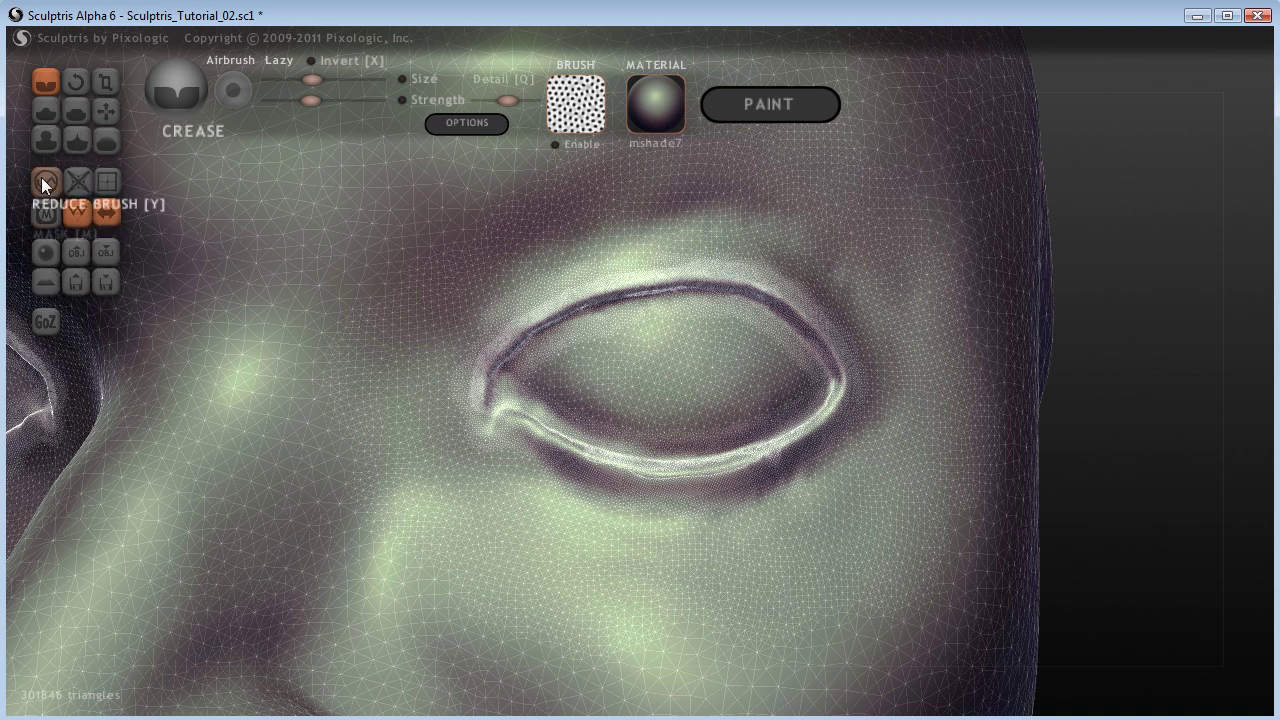
click(44, 181)
shift+scroll(685, 434, up, 4)
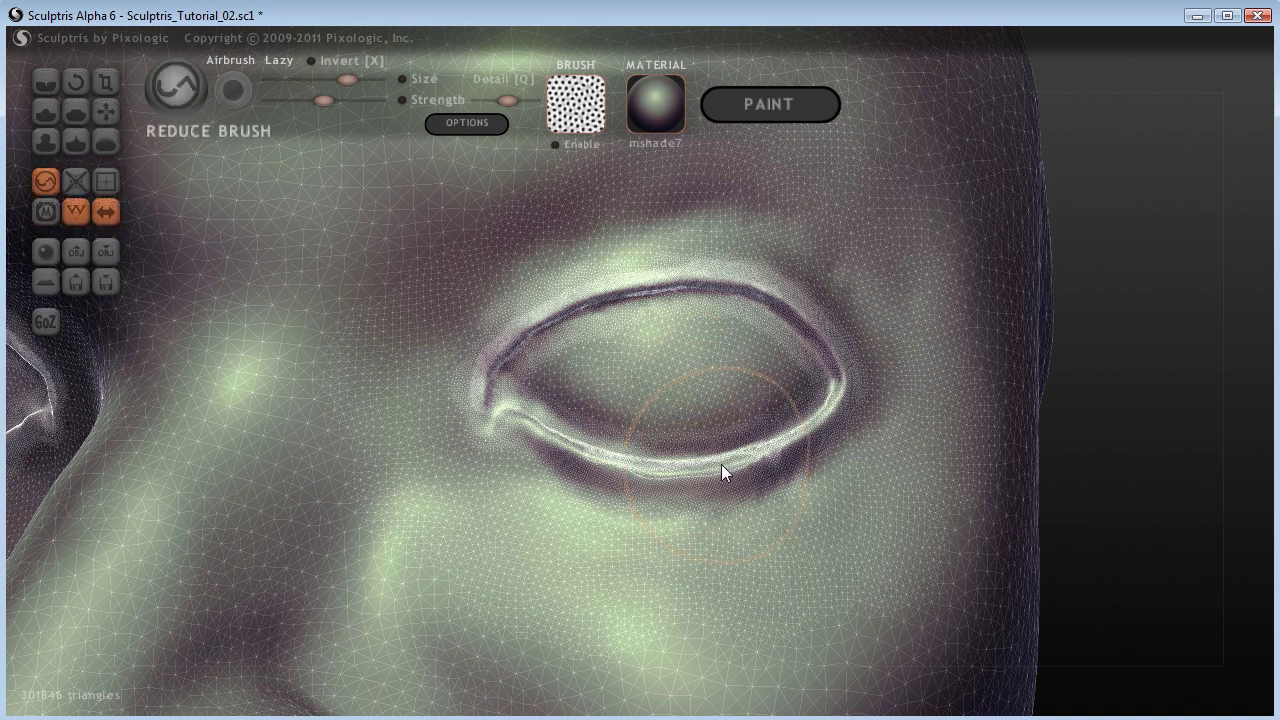
click(720, 465)
mouse_move(719, 464)
mouse_down()
mouse_move(792, 436)
mouse_move(795, 316)
mouse_move(717, 296)
mouse_move(497, 339)
mouse_move(487, 422)
mouse_move(496, 372)
mouse_move(534, 317)
mouse_move(680, 274)
mouse_move(794, 301)
mouse_move(851, 392)
mouse_move(743, 471)
mouse_move(623, 463)
mouse_move(545, 438)
mouse_move(489, 382)
mouse_move(499, 356)
mouse_move(575, 291)
mouse_move(708, 275)
mouse_move(666, 274)
mouse_move(794, 300)
mouse_move(846, 351)
mouse_move(857, 394)
mouse_move(824, 325)
mouse_move(729, 289)
mouse_move(583, 306)
mouse_move(510, 346)
mouse_move(487, 383)
mouse_move(563, 480)
mouse_move(544, 431)
mouse_move(616, 463)
mouse_move(725, 474)
mouse_move(794, 451)
mouse_move(600, 456)
mouse_move(634, 466)
mouse_move(591, 455)
mouse_move(749, 460)
mouse_move(834, 418)
mouse_move(846, 383)
mouse_move(777, 451)
mouse_move(797, 440)
mouse_move(514, 417)
mouse_move(491, 373)
mouse_move(502, 306)
mouse_move(474, 298)
mouse_up()
Step: Shrink the Reduce Brush and simplify the mesh along the upper lid from the inner to the outer eye corner
shift+scroll(466, 300, down, 3)
shift+scroll(463, 335, down, 2)
mouse_move(459, 355)
mouse_down()
mouse_move(501, 287)
mouse_move(607, 248)
mouse_move(583, 258)
mouse_up()
mouse_move(809, 275)
mouse_down()
mouse_move(877, 356)
mouse_move(868, 365)
mouse_up()
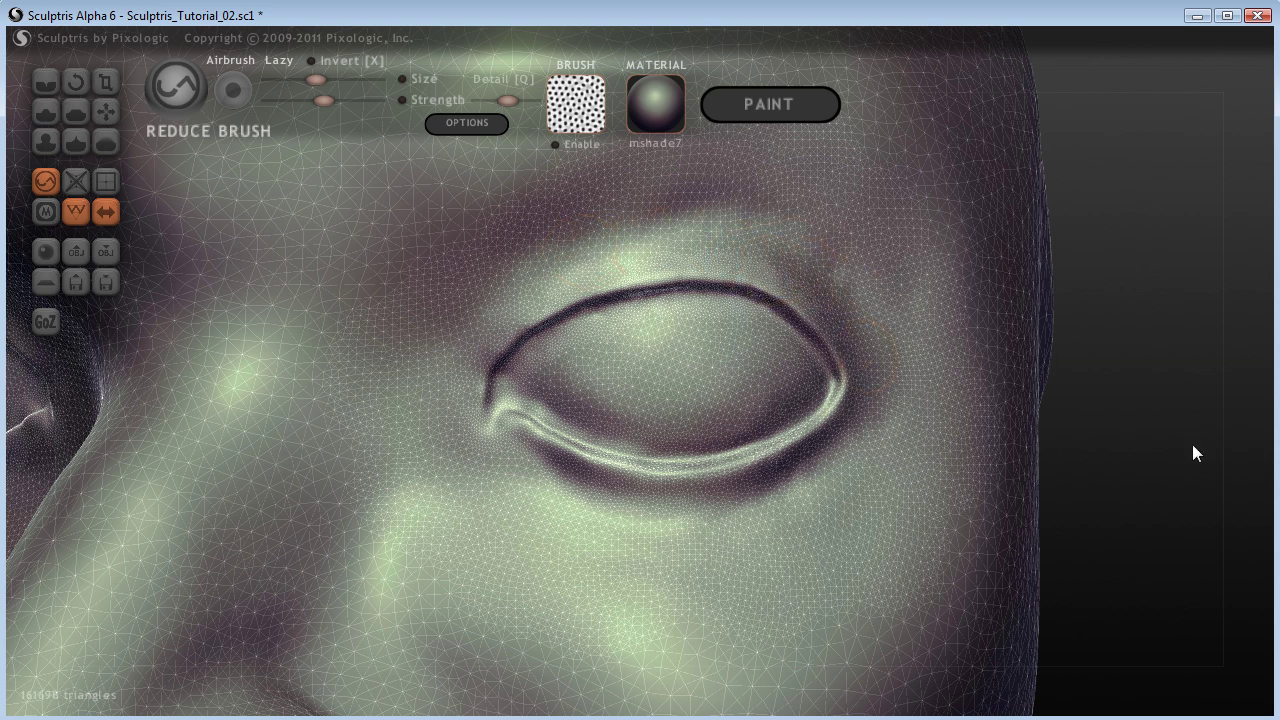
Step: Reshape the upper lid's contour into a smoother arch with Grab, enlarging the brush for the broader adjustments
drag(1198, 447, 1146, 431)
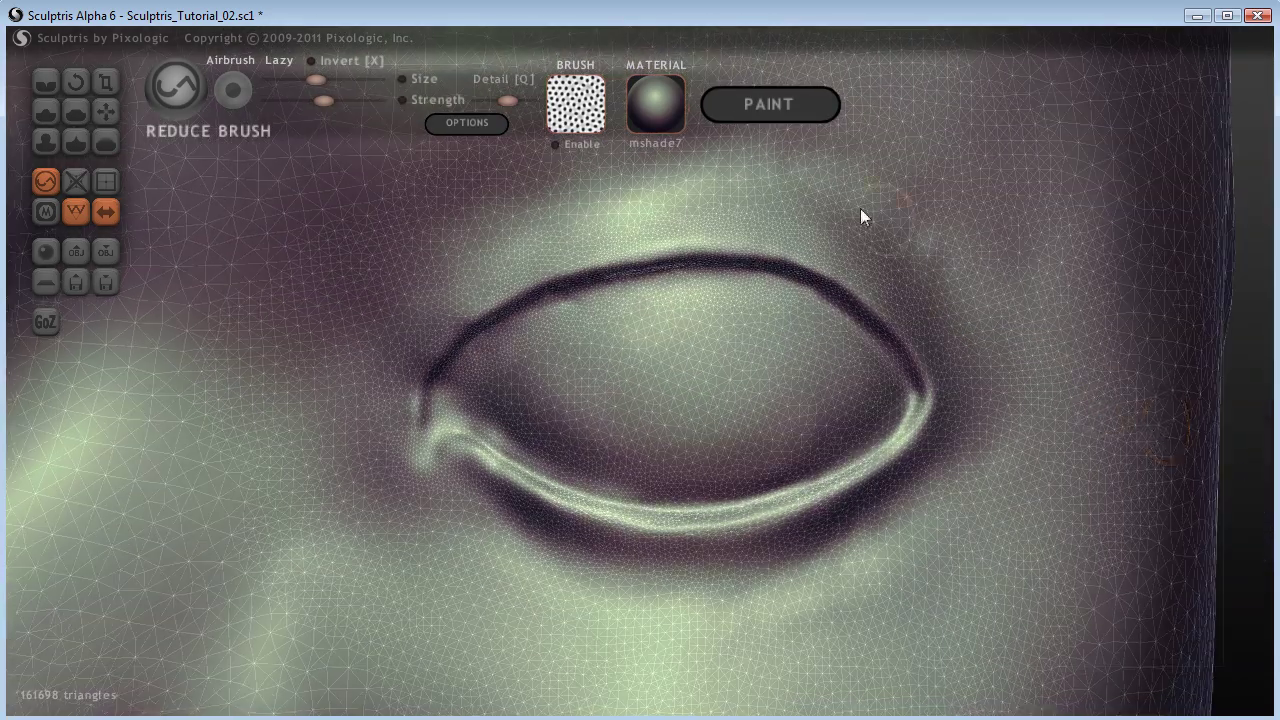
click(102, 102)
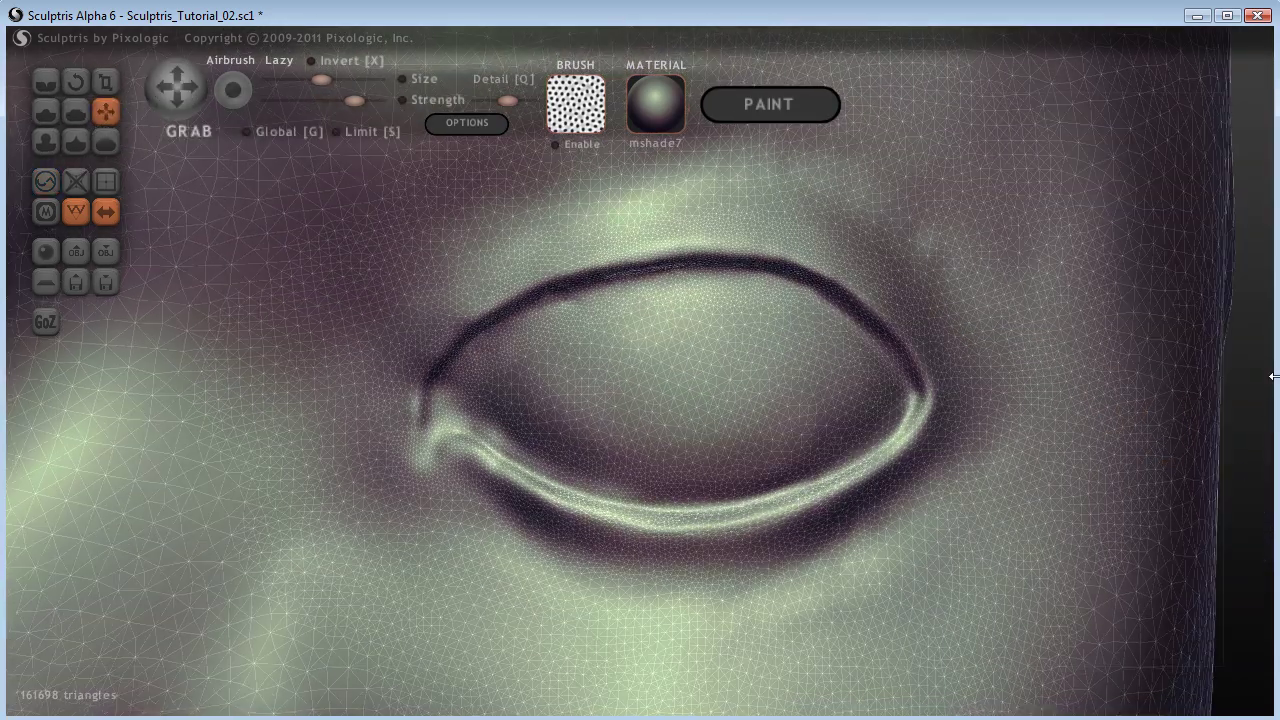
mouse_move(1266, 371)
mouse_down()
mouse_move(1254, 371)
mouse_move(1255, 415)
mouse_move(1241, 397)
mouse_up()
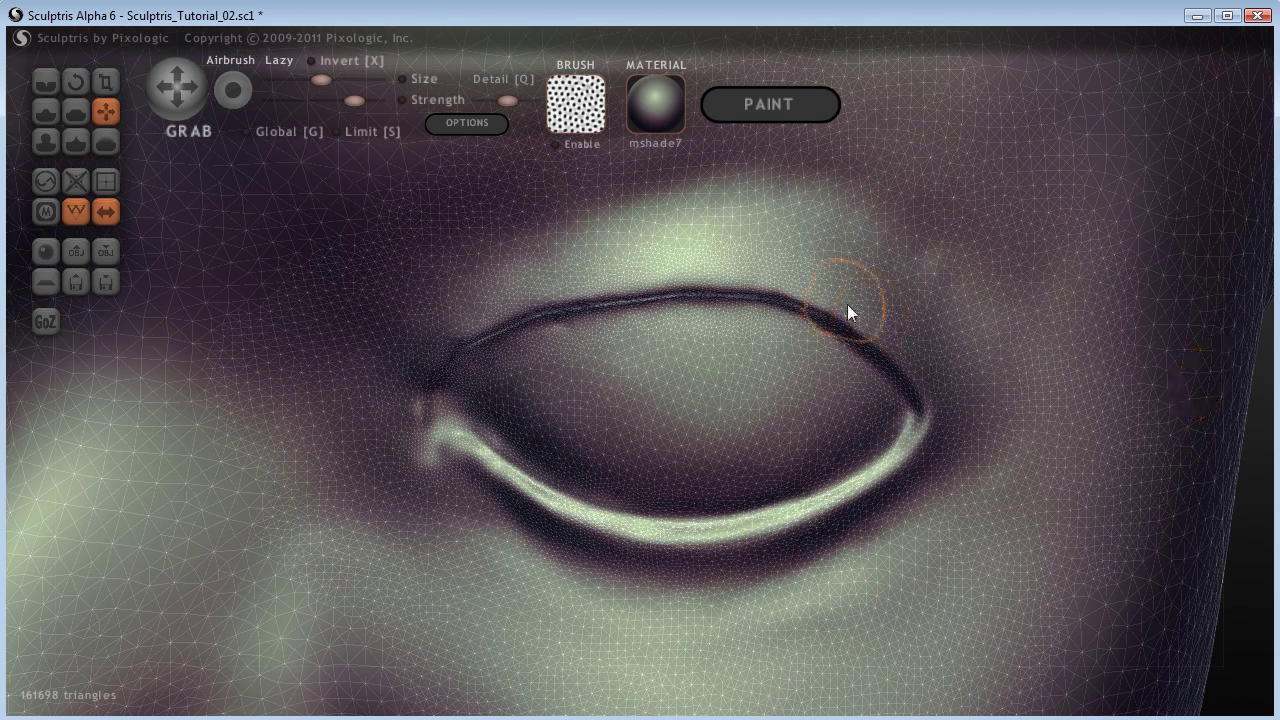
drag(784, 289, 820, 301)
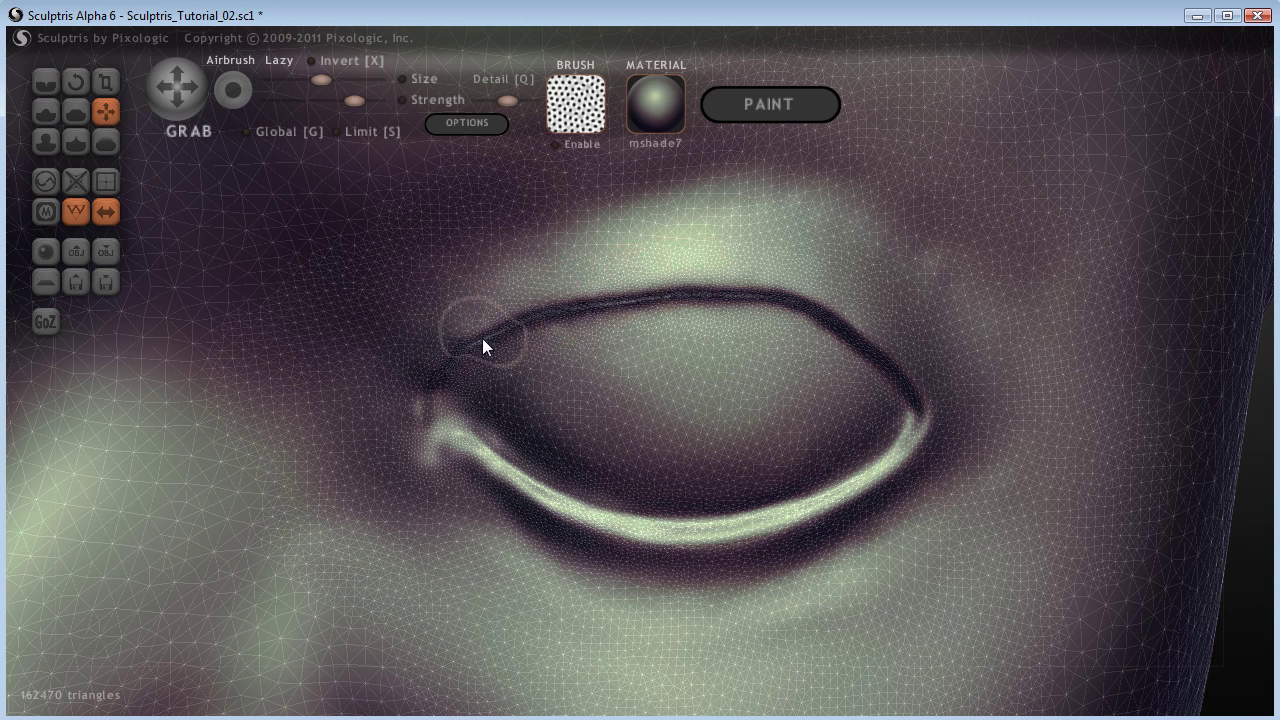
scroll(637, 297, up, 3)
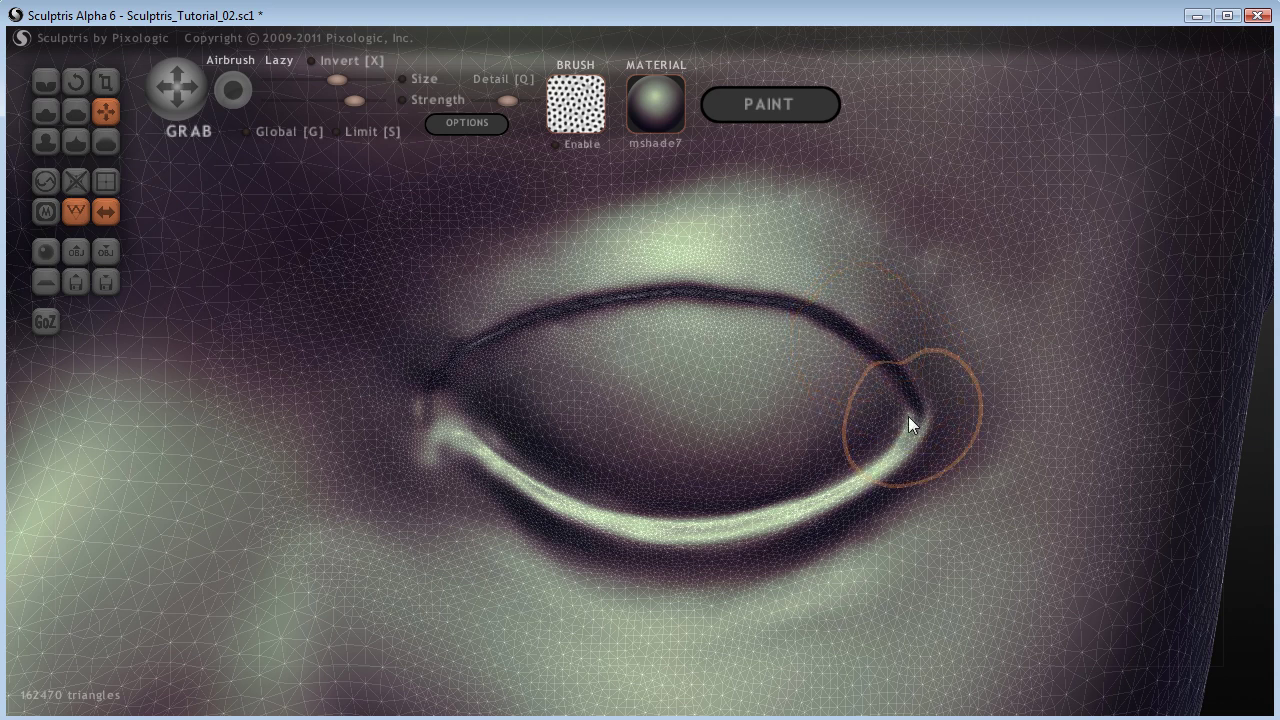
drag(459, 342, 452, 343)
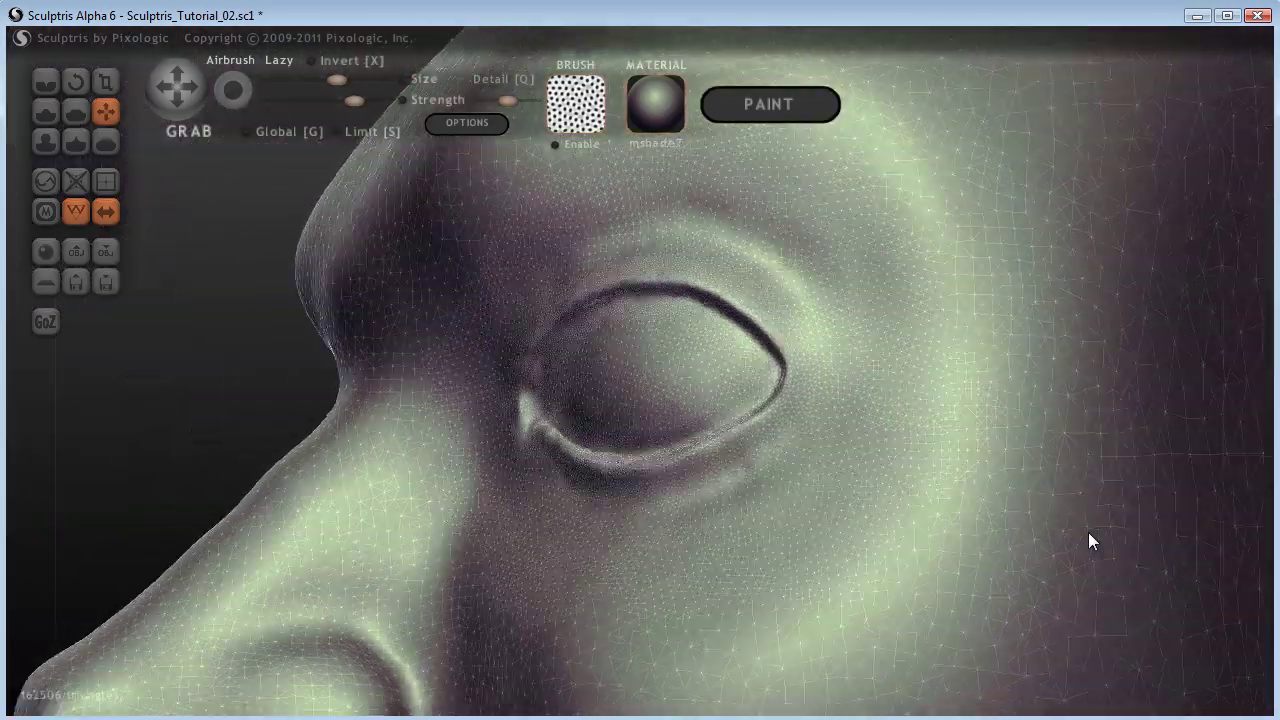
Step: From the side view, nudge the outer part of the lower lid slightly upward with Grab
drag(1088, 532, 1174, 537)
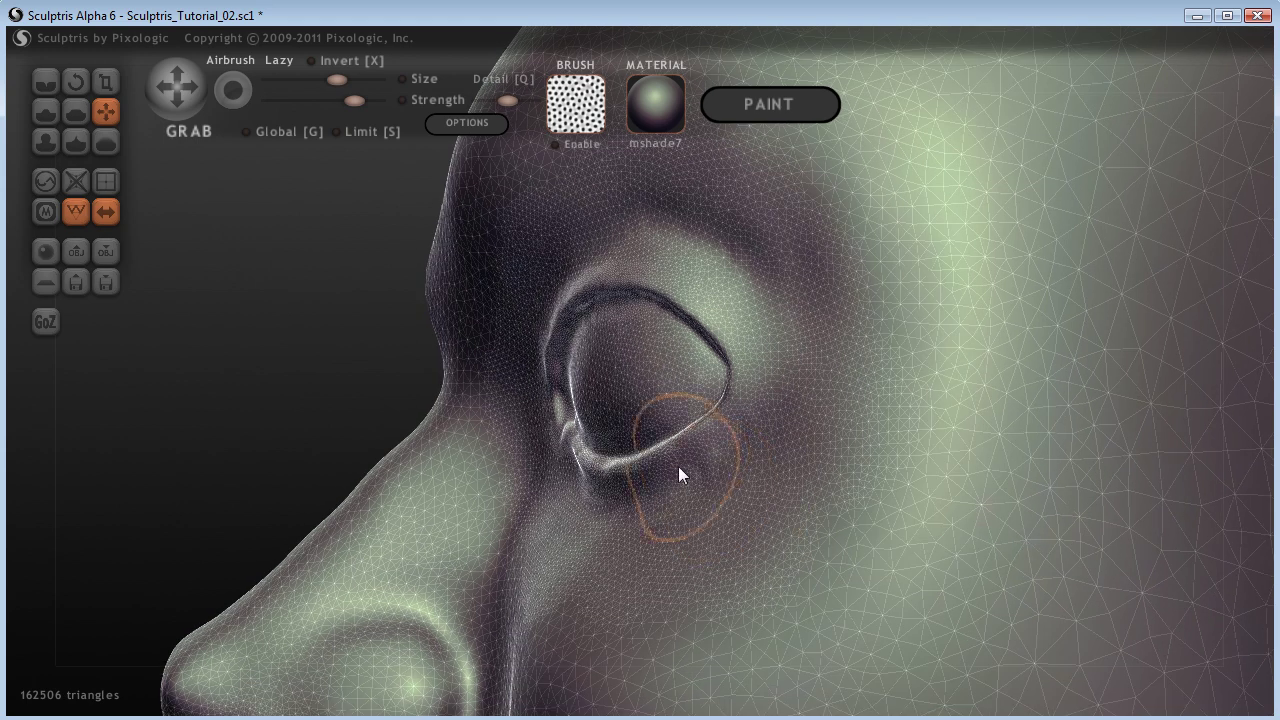
drag(678, 466, 671, 441)
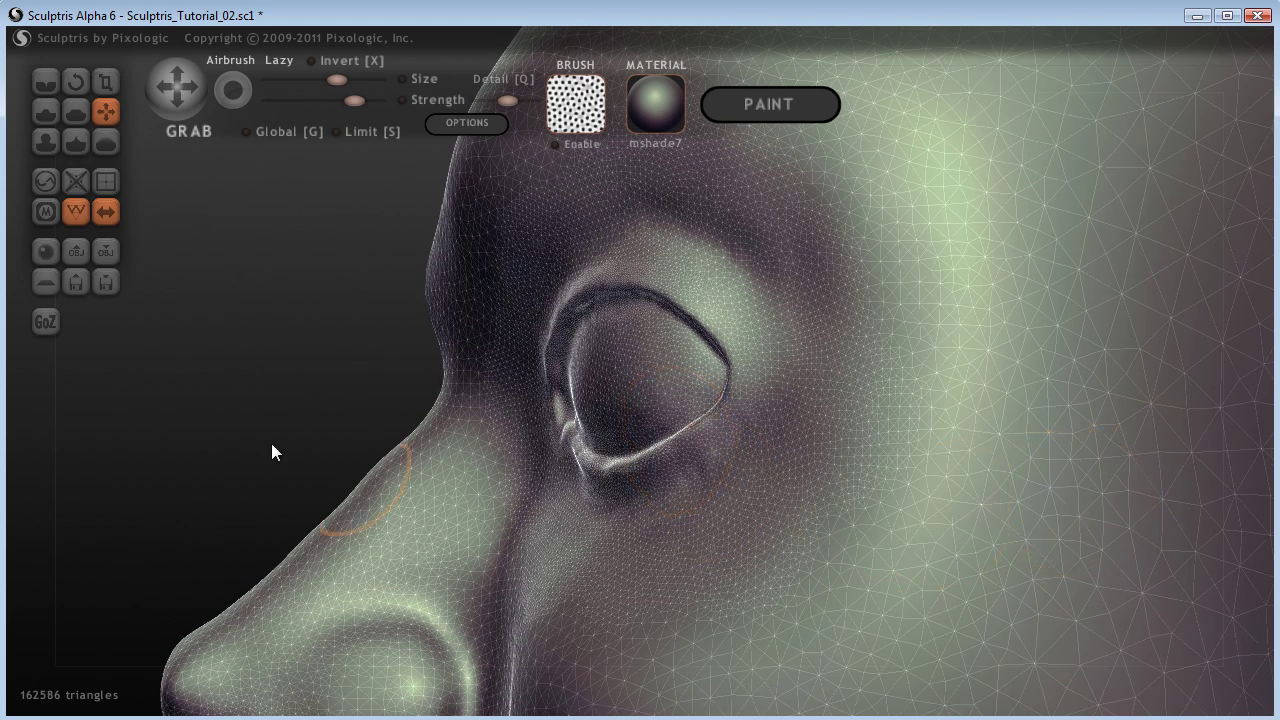
drag(214, 408, 414, 425)
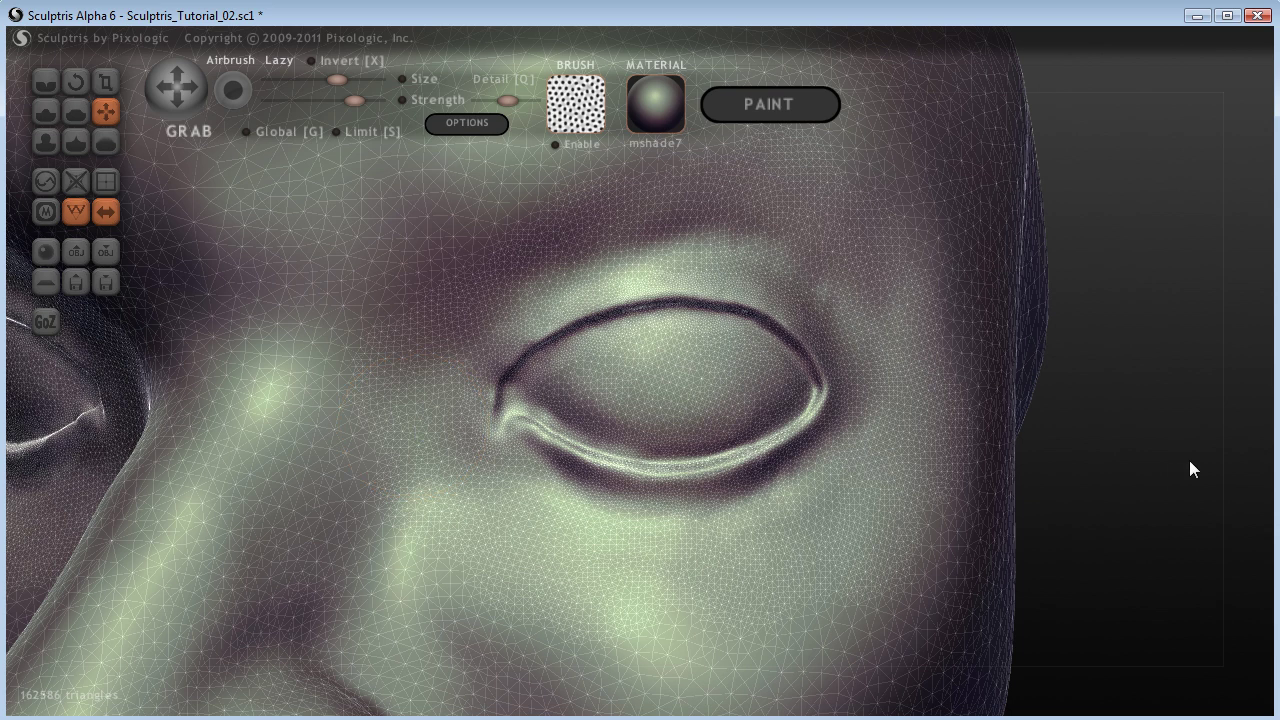